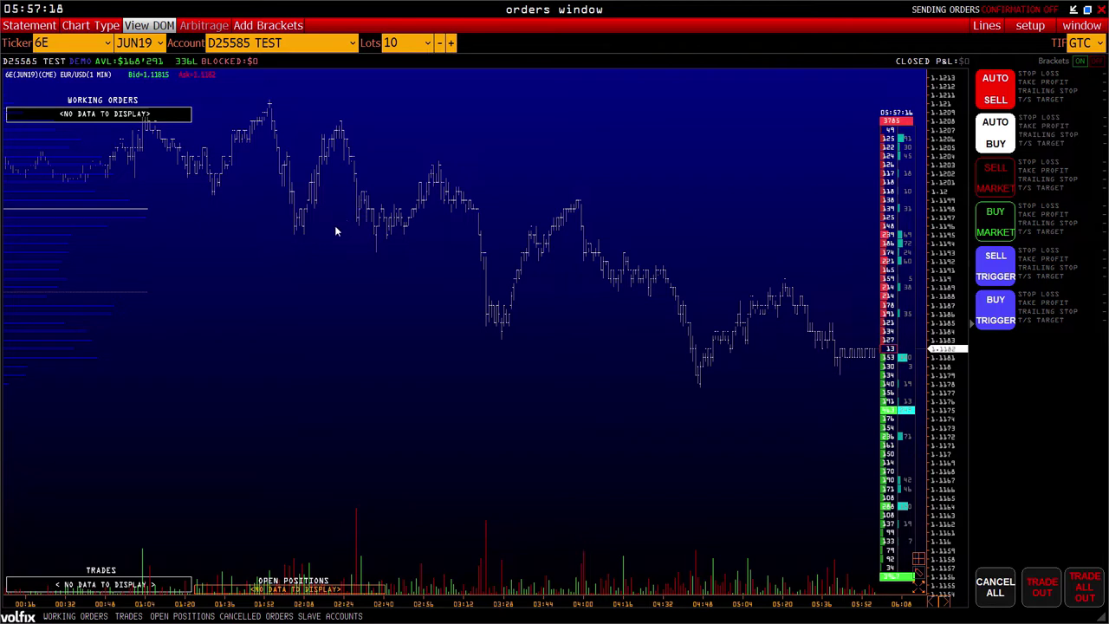
Keep 6E as the ticker and view the list of available trading accounts without changing the account
left_click(104, 46)
left_click(106, 48)
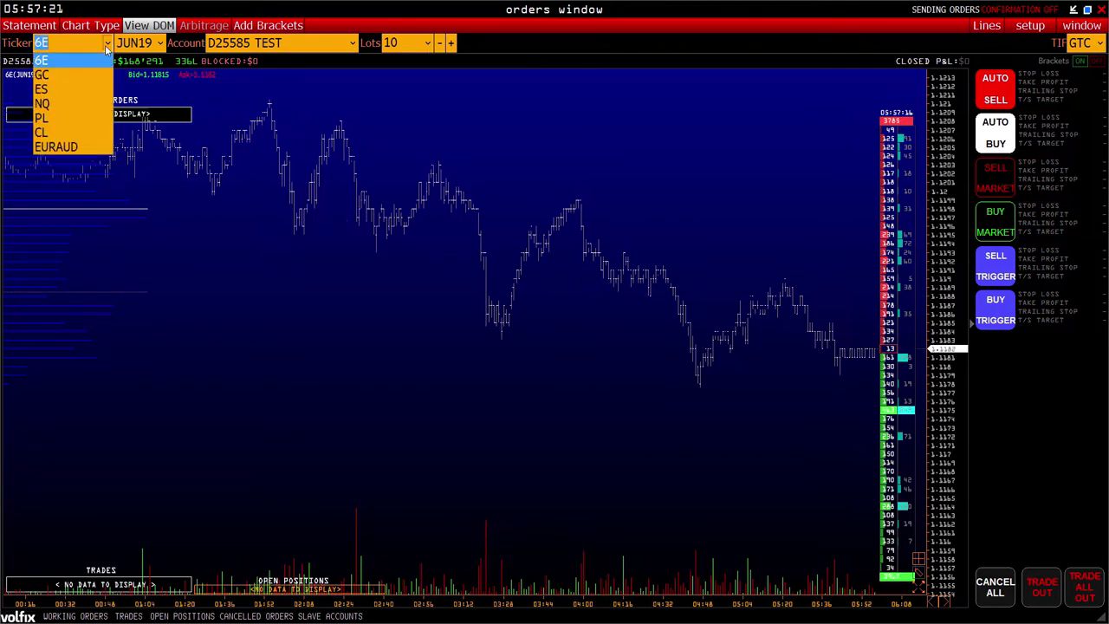
left_click(46, 66)
left_click(291, 45)
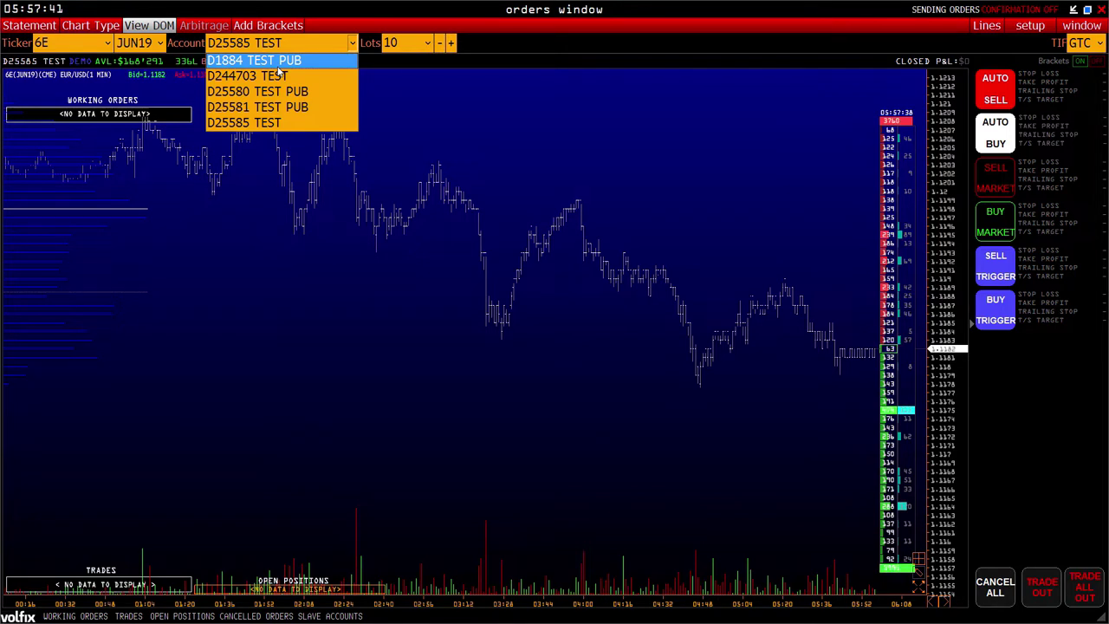
left_click(400, 77)
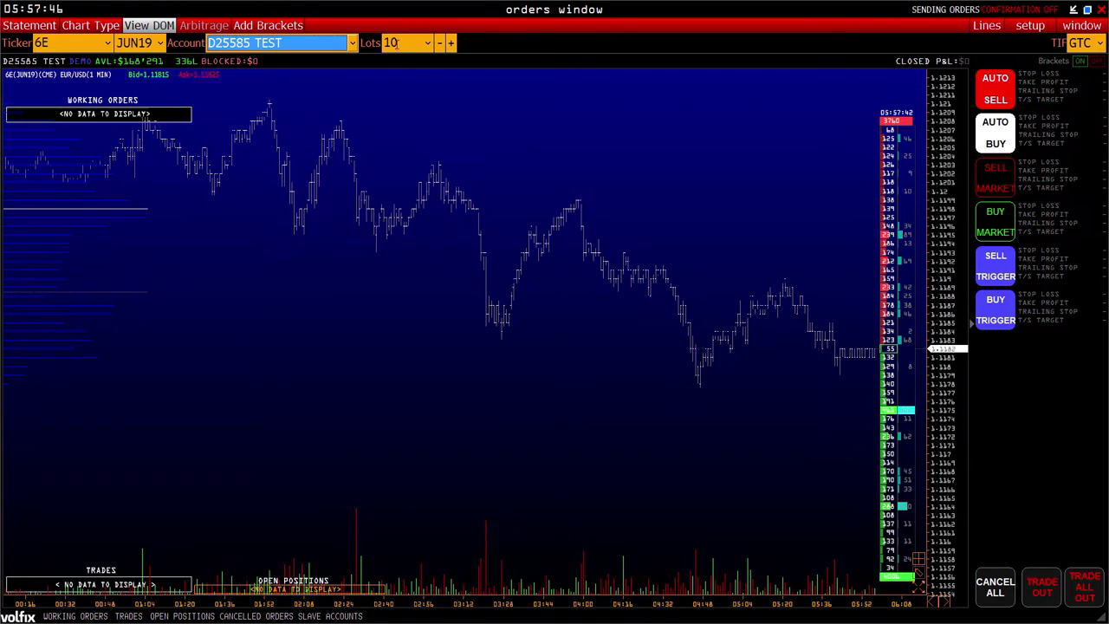
Try an order size of 8 lots, then return it to 10 lots using the preset sizes
left_click(401, 42)
type("8")
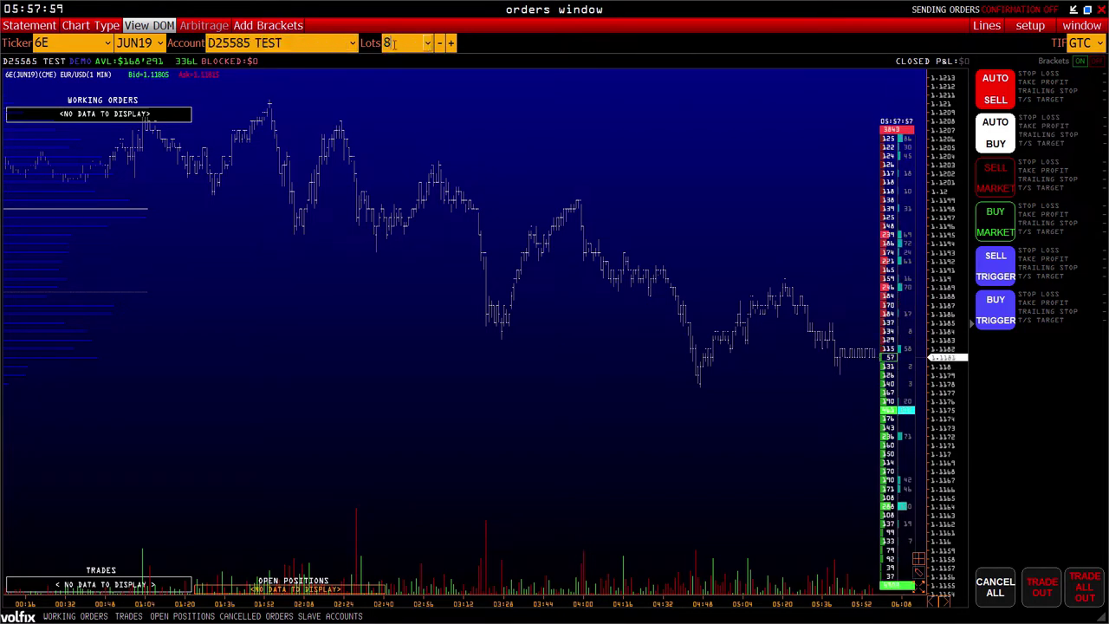
left_click(427, 42)
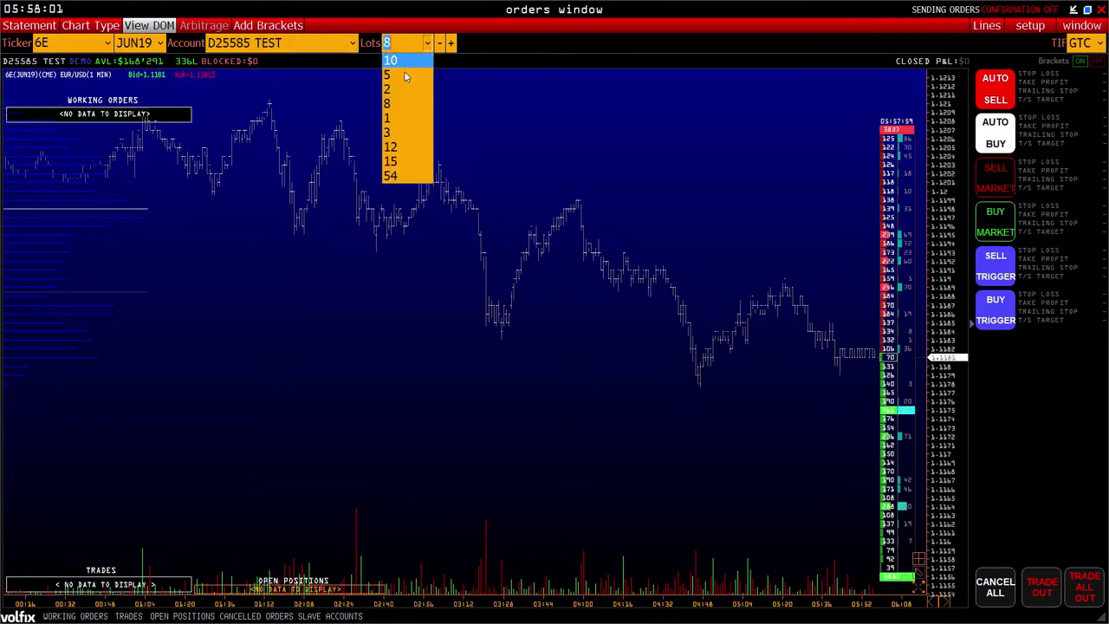
left_click(394, 103)
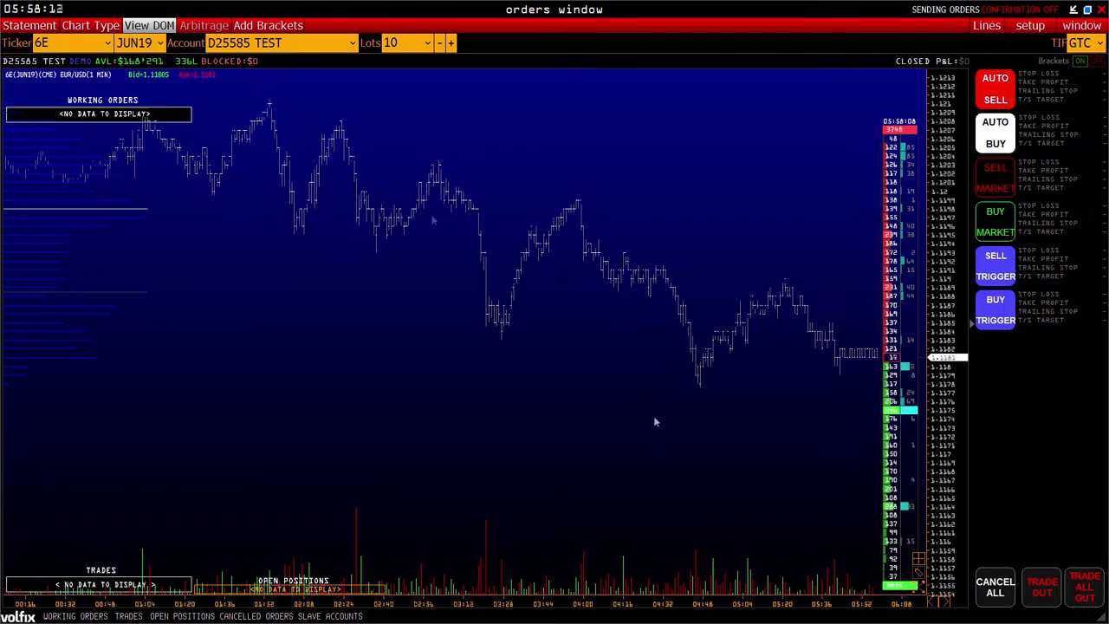
Examine the order options offered on the chart at several price levels above and below the market
right_click(547, 251)
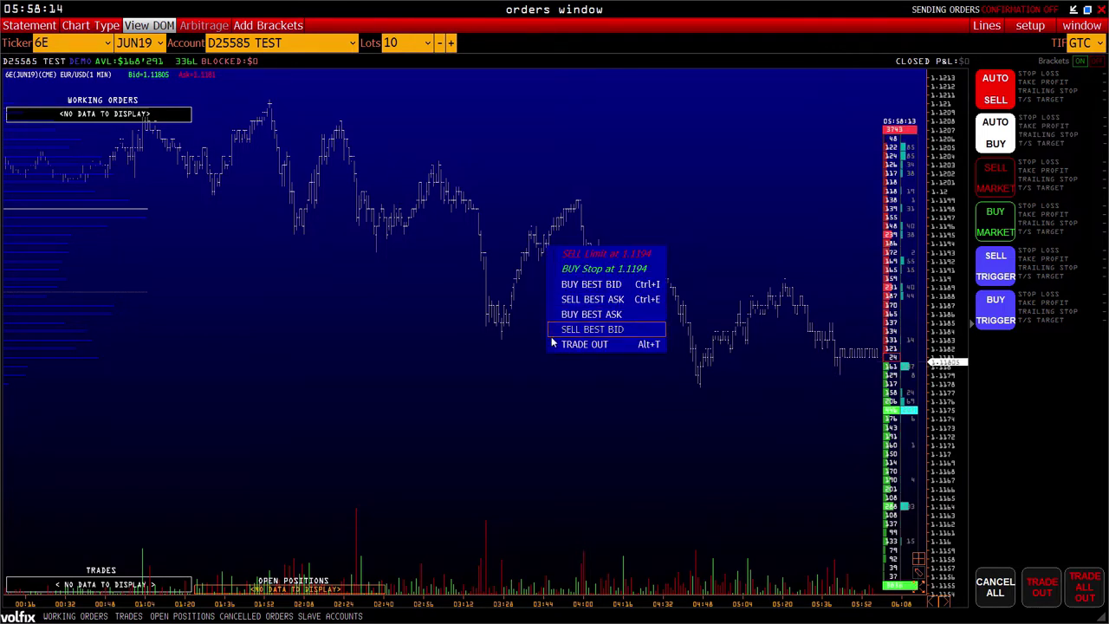
right_click(394, 327)
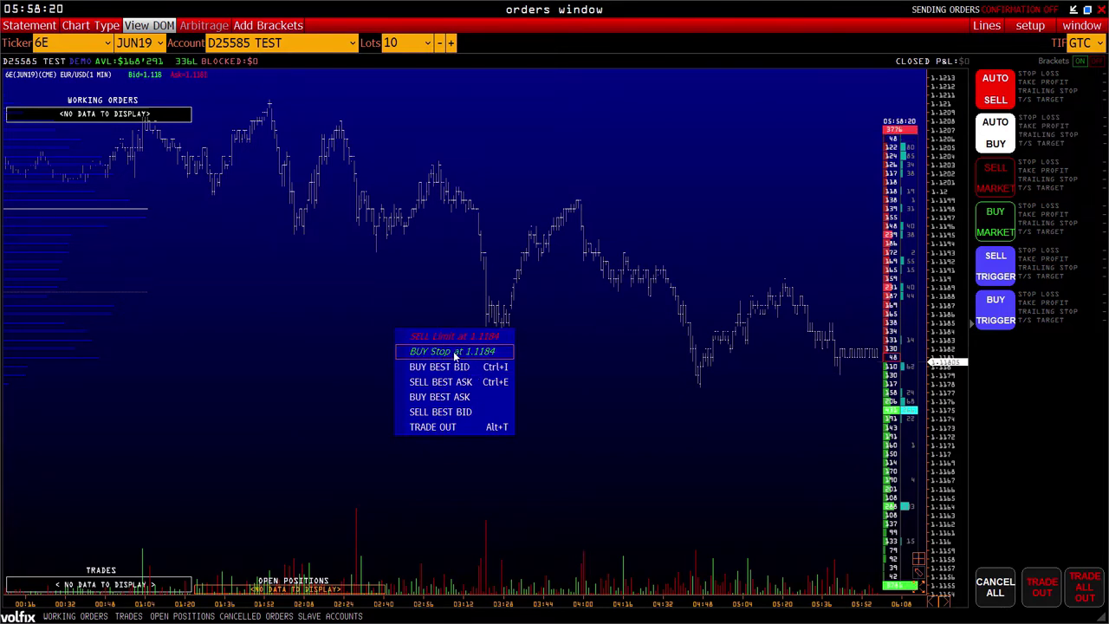
left_click(701, 375)
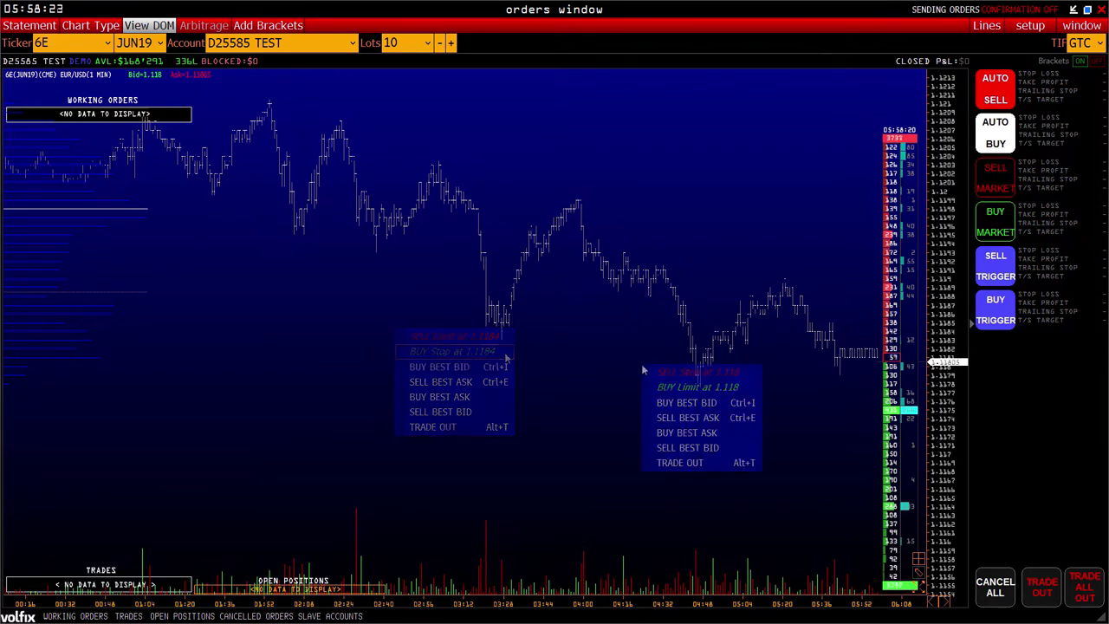
left_click(673, 213)
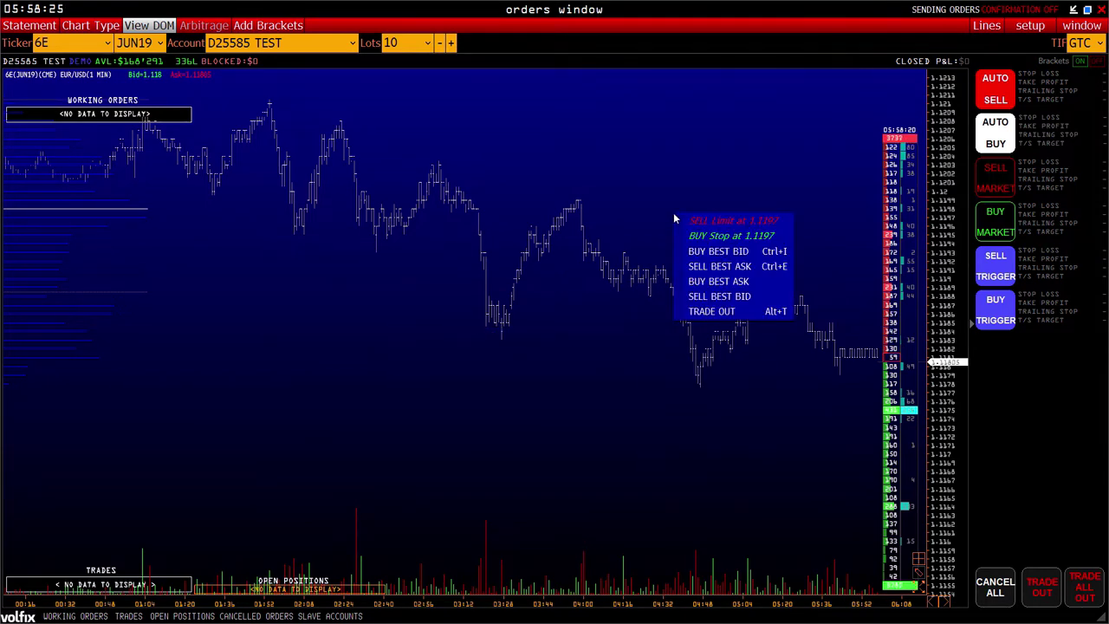
left_click(606, 146)
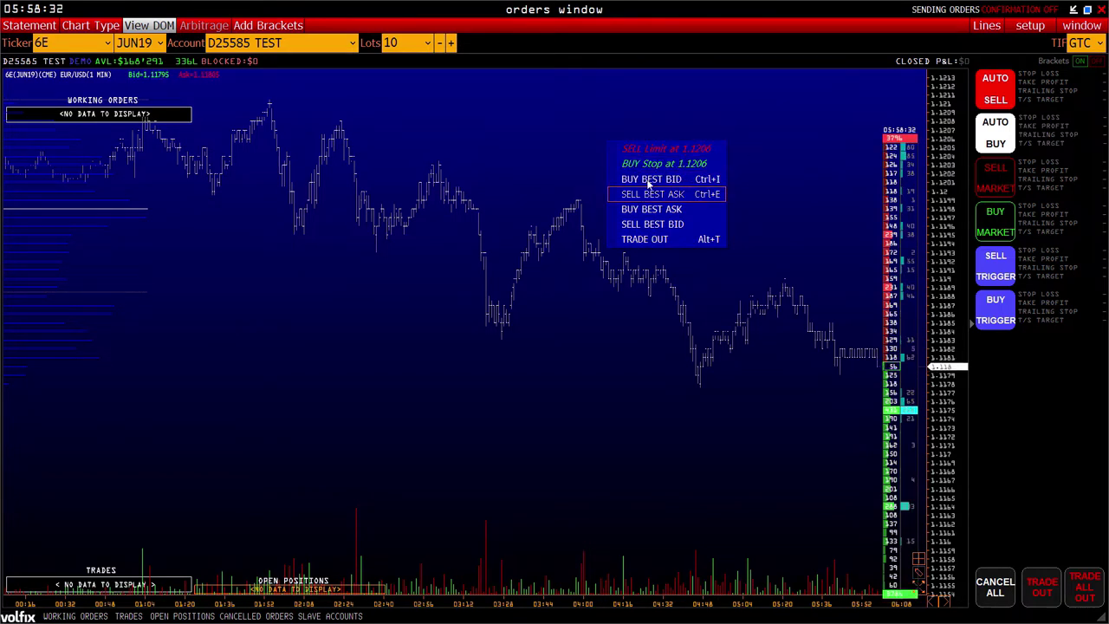
Place 10-lot orders from the chart to buy at the best bid and sell at the best ask
left_click(674, 358)
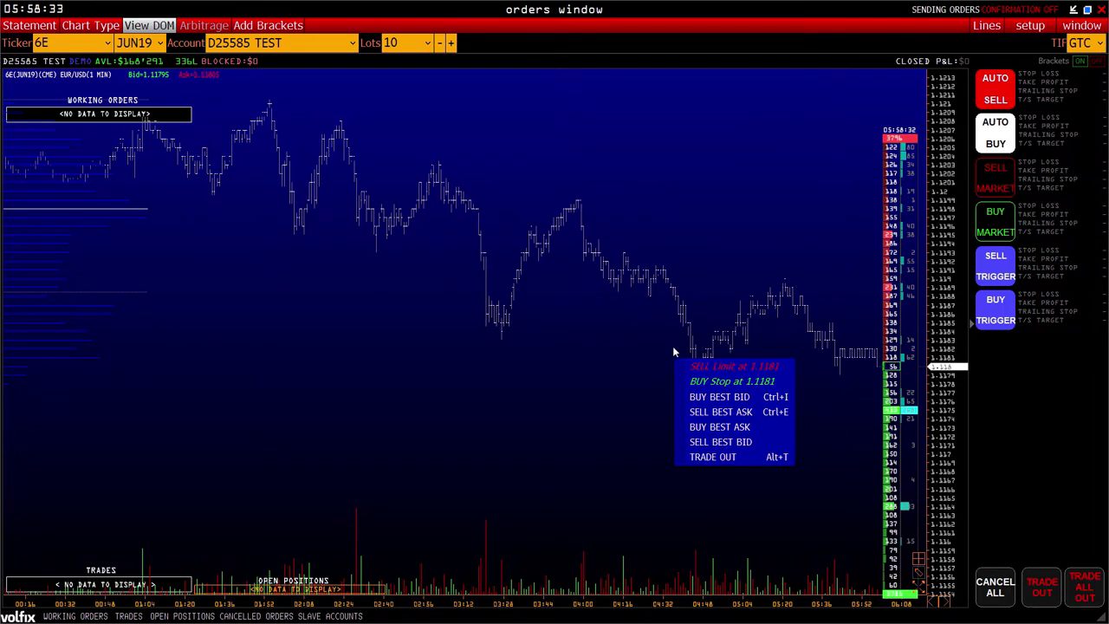
left_click(722, 398)
left_click_drag(796, 391, 720, 384)
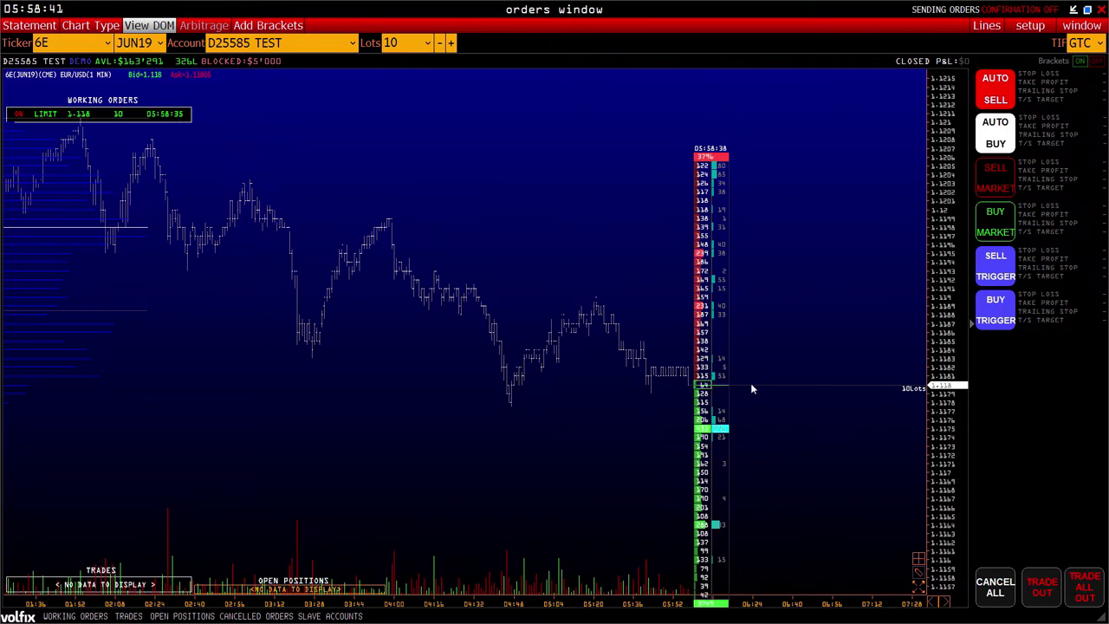
left_click_drag(576, 393, 615, 385)
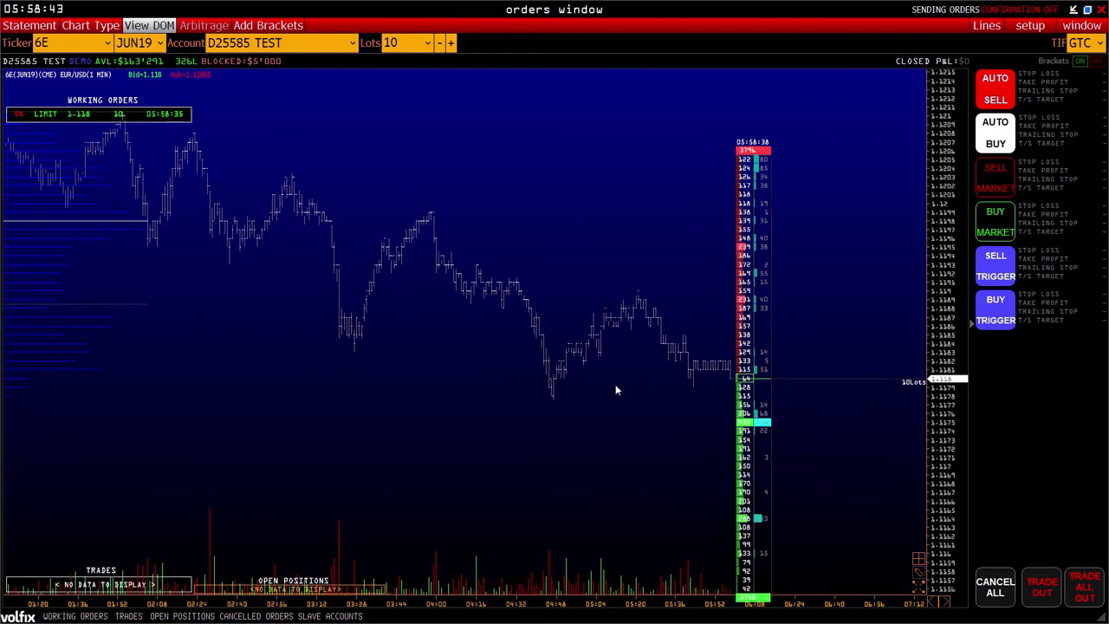
right_click(584, 228)
left_click(638, 280)
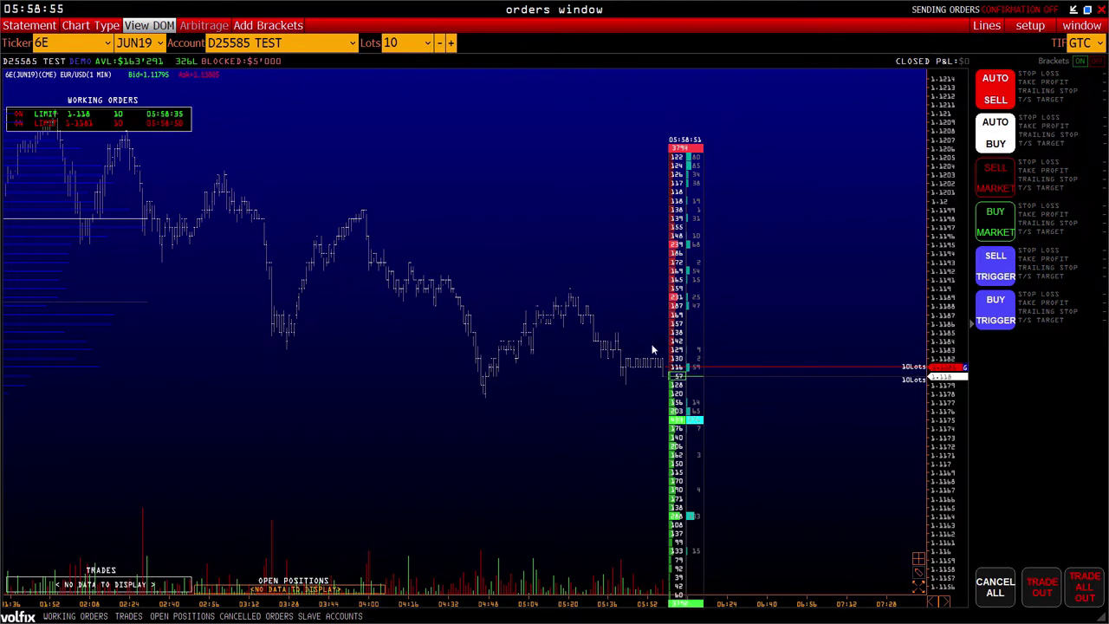
Trade out from the chart to clear both working limit orders
right_click(491, 214)
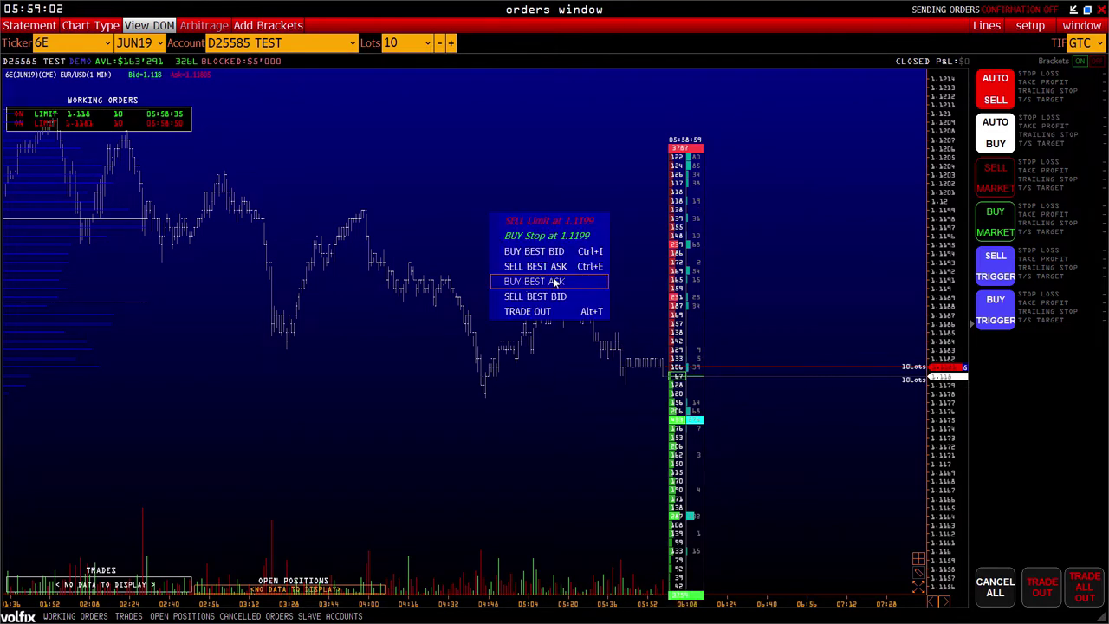
left_click(523, 317)
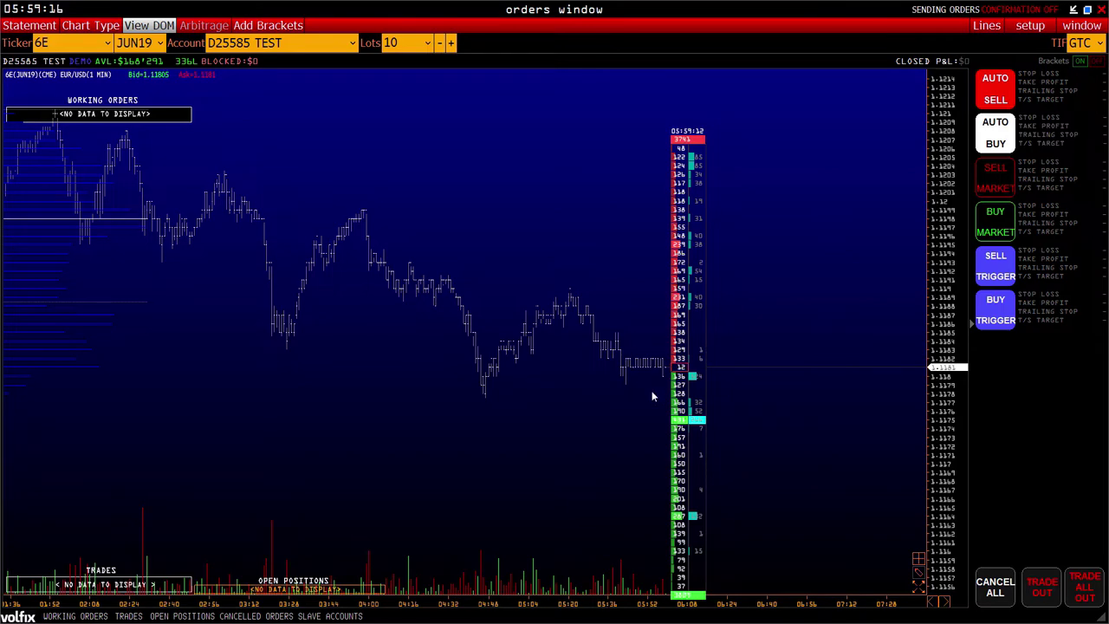
scroll(596, 298, "up", 3)
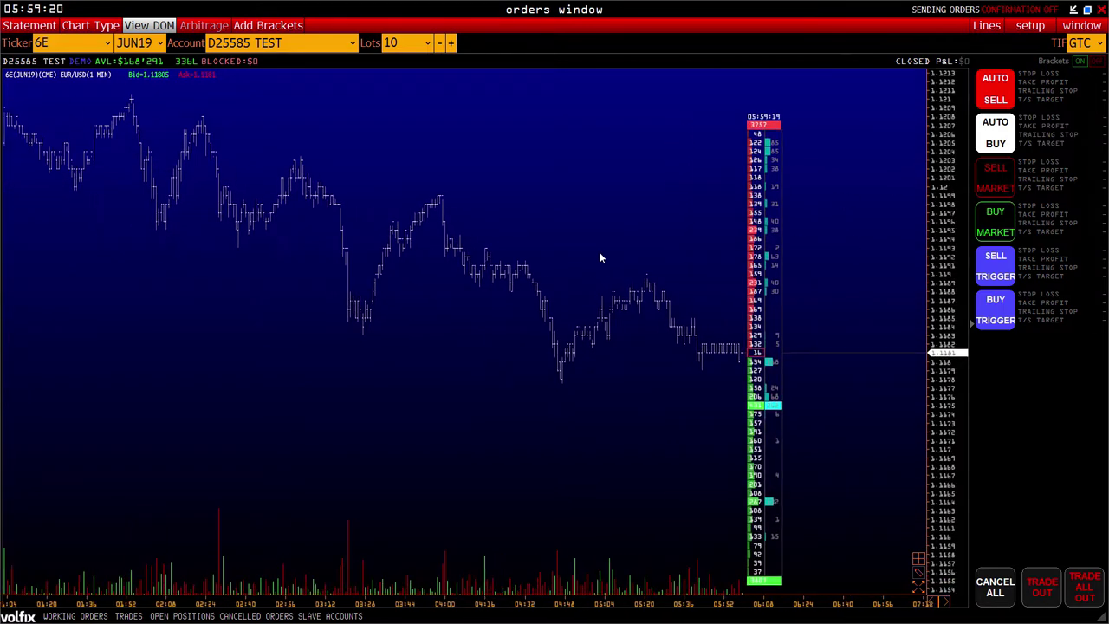
right_click(436, 180)
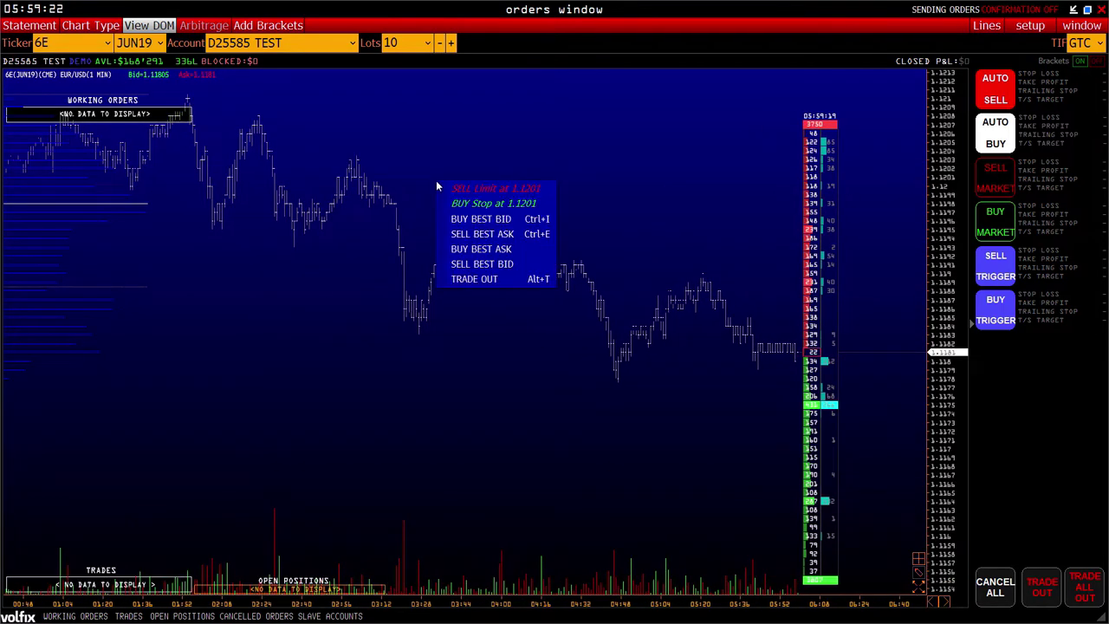
Use Auto Buy and Auto Sell to place a 10-lot buy limit at 1.118 and a 10-lot sell limit at 1.1182
left_click(996, 97)
left_click(995, 98)
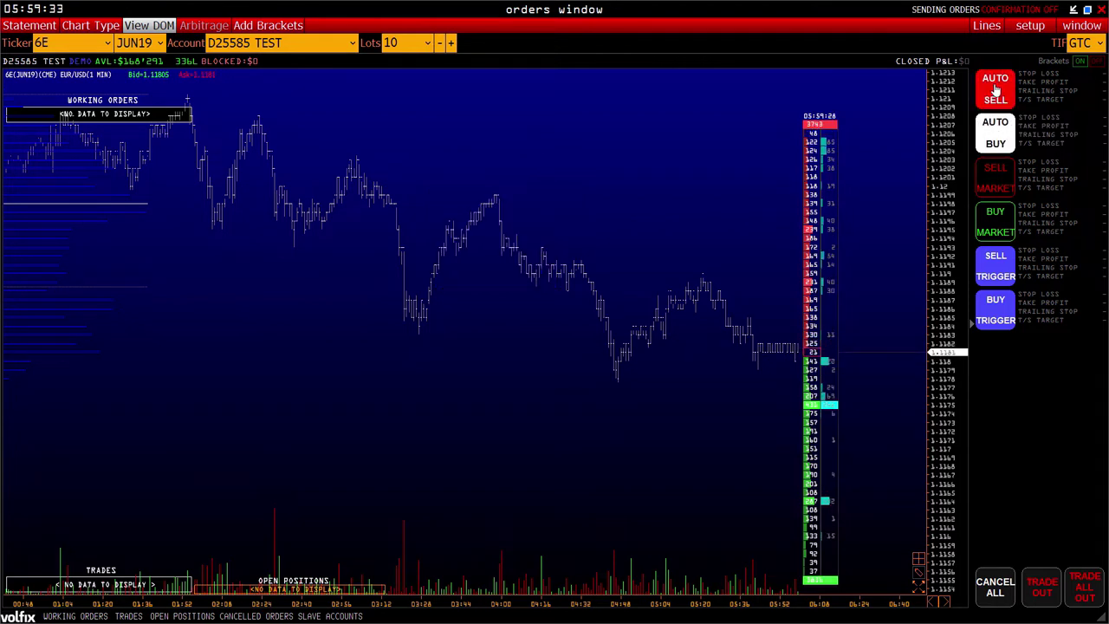
left_click(993, 138)
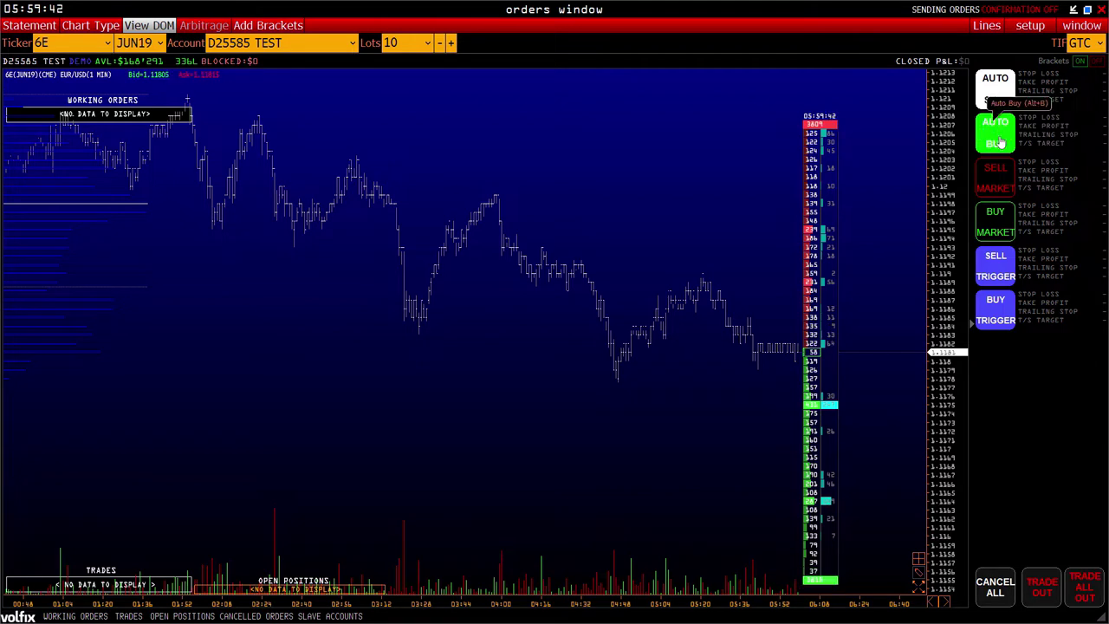
left_click(948, 361)
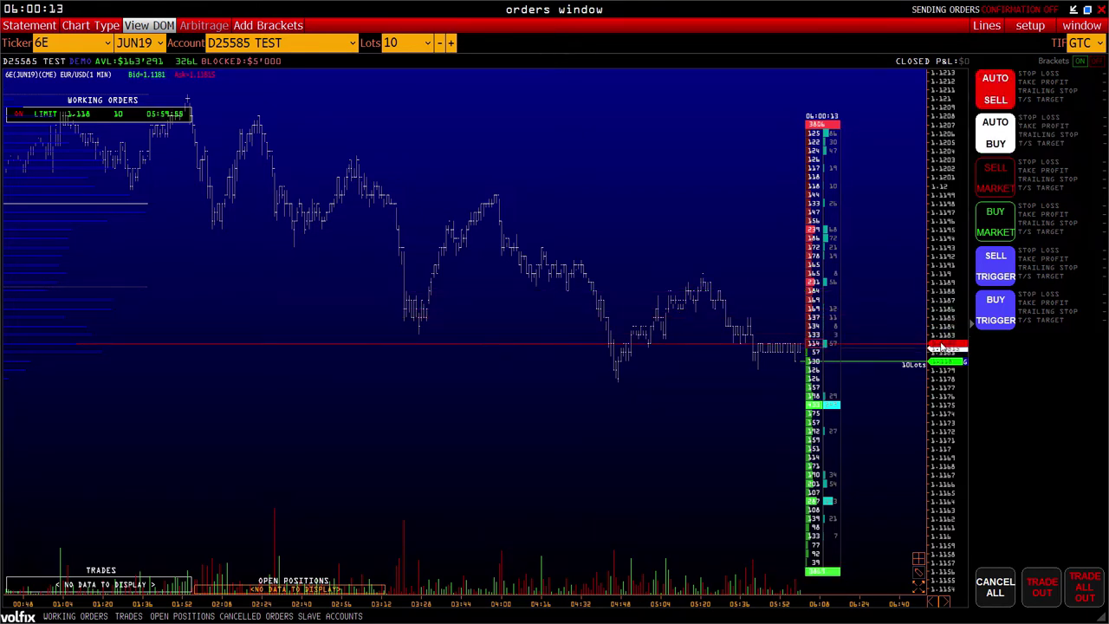
left_click(941, 347)
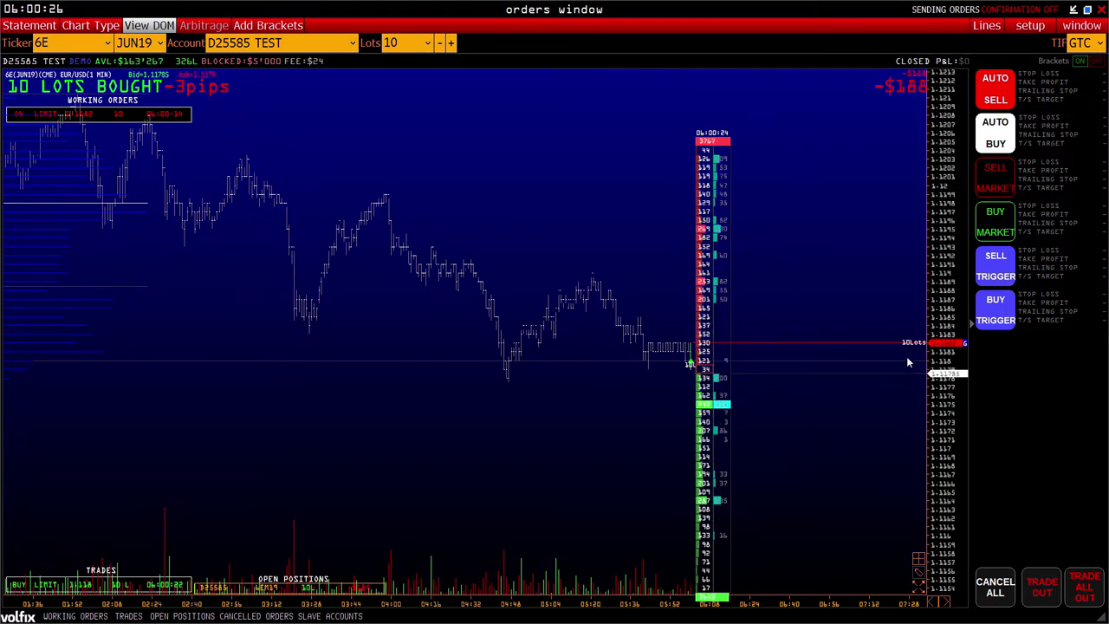
Sell 10 lots at market and cancel the working sell limit order at 1.1182
left_click(995, 179)
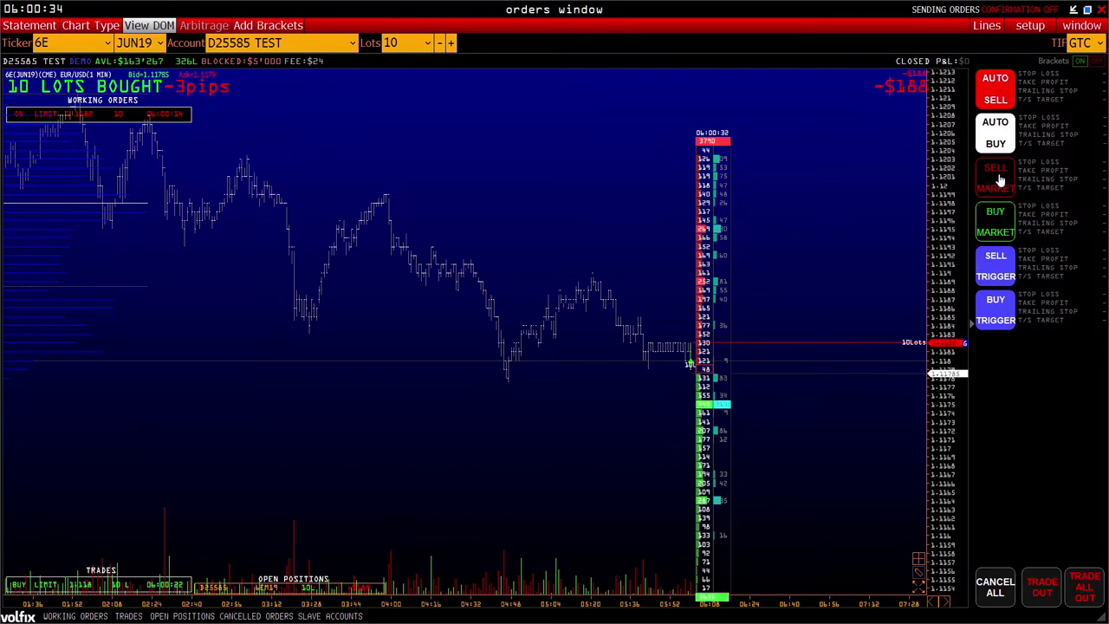
left_click(949, 345)
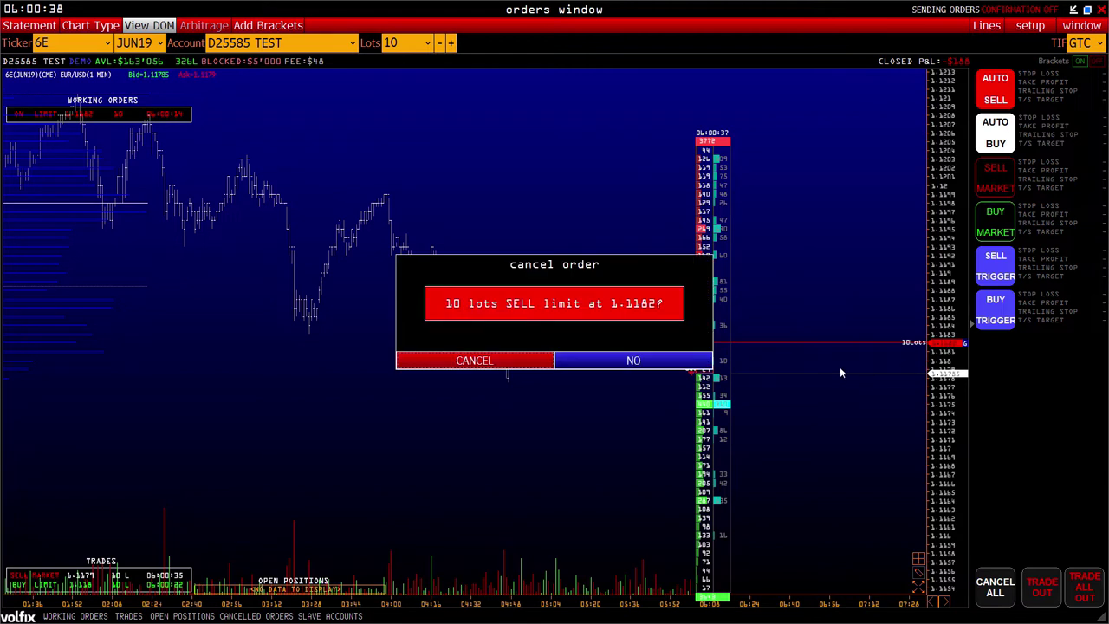
left_click(462, 362)
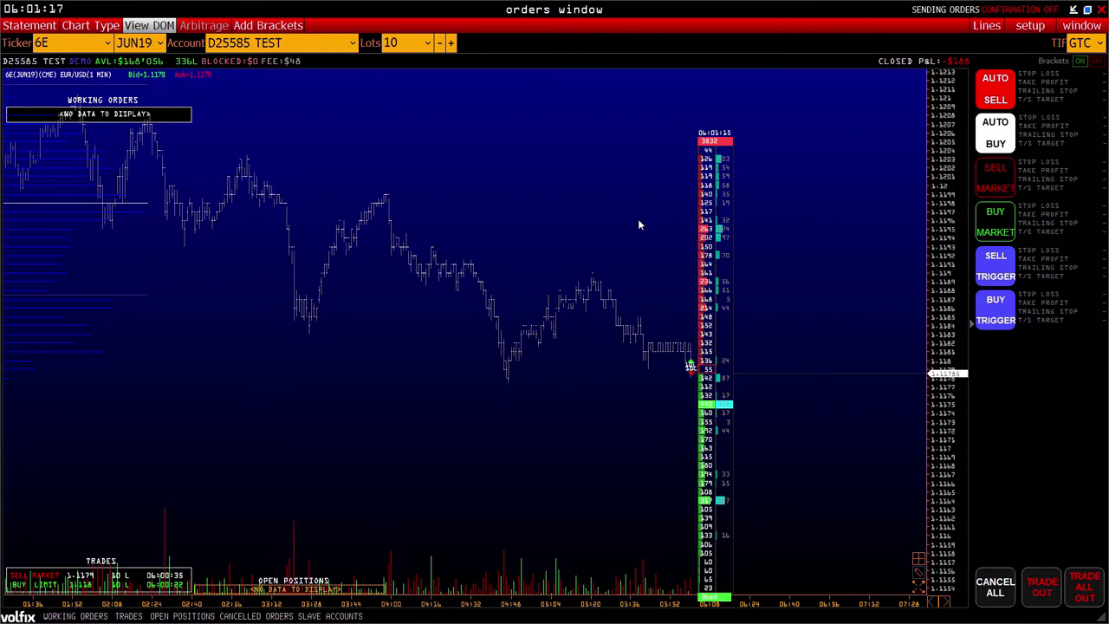
Buy 10 lots at market
left_click(995, 230)
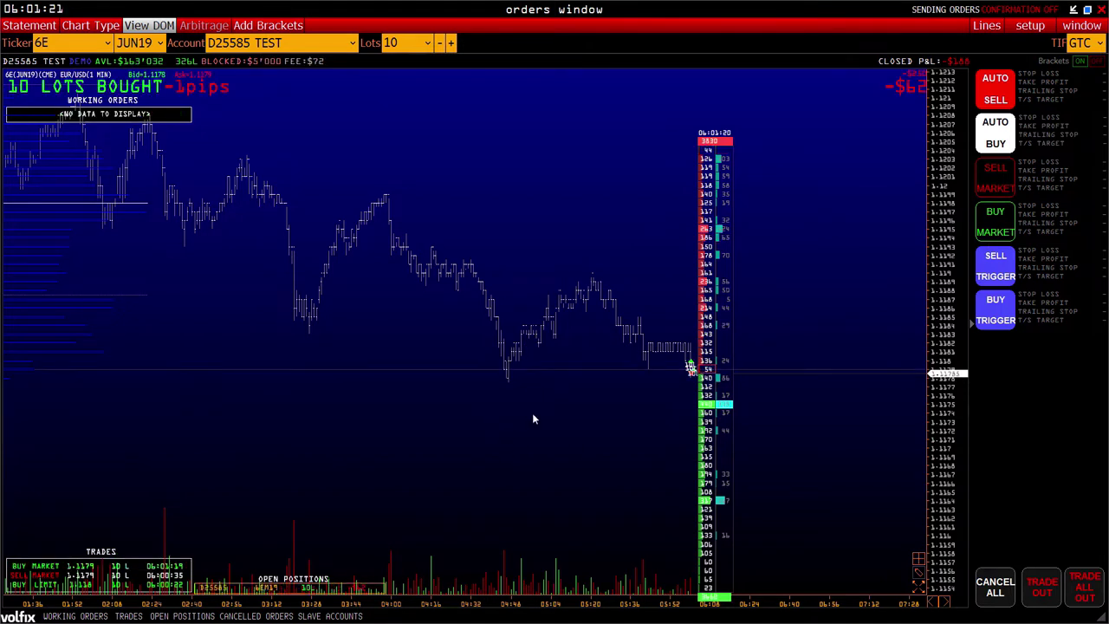
scroll(571, 608, "up", 3)
scroll(554, 602, "down", 1)
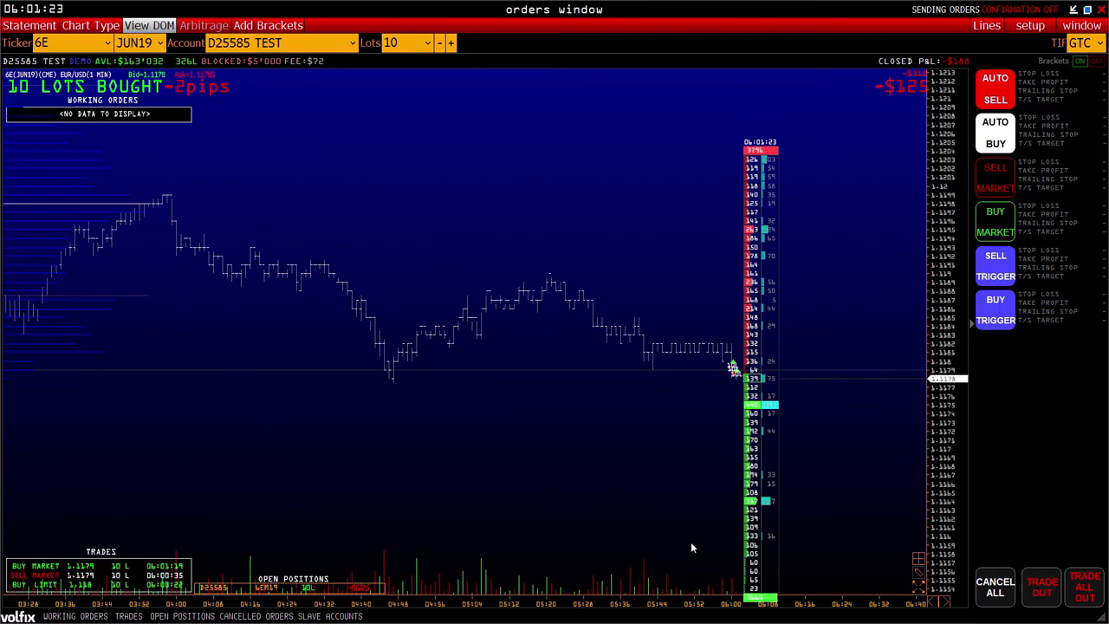
left_click(944, 606)
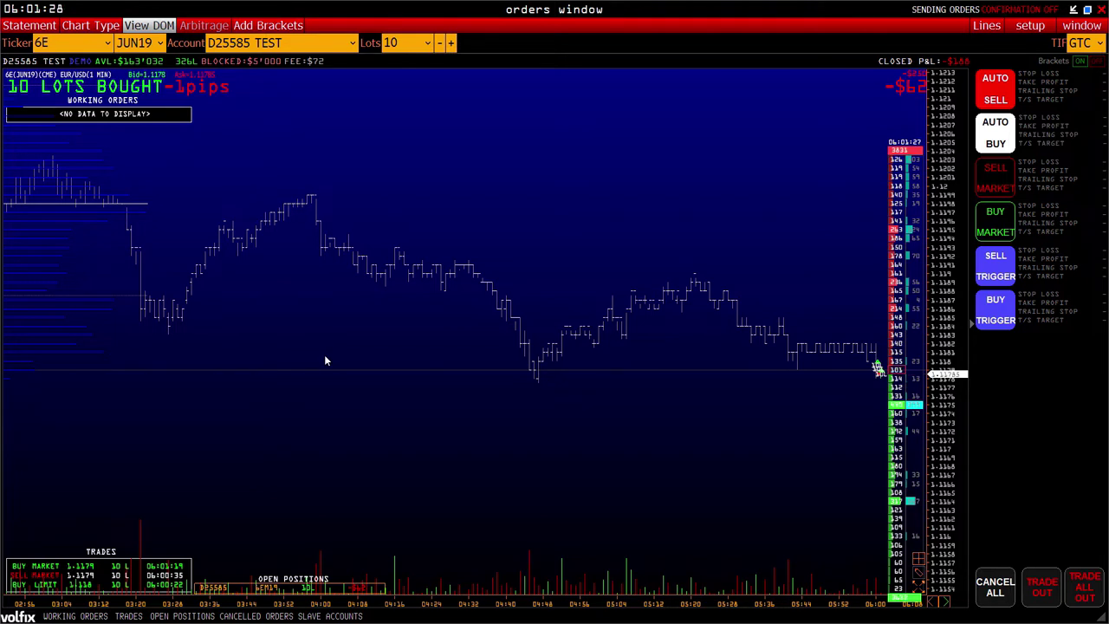
Set up order brackets with a 10-pip stop loss, Take Profit 1 at 22 pips and Take Profit 2 at 35 pips
left_click(252, 28)
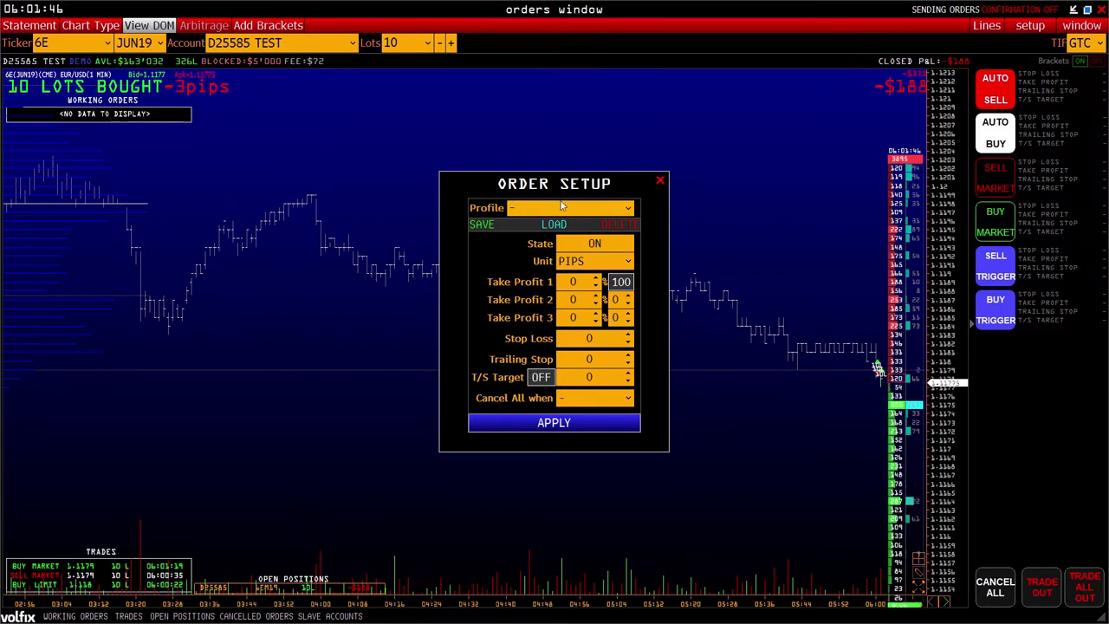
left_click(589, 338)
type("10")
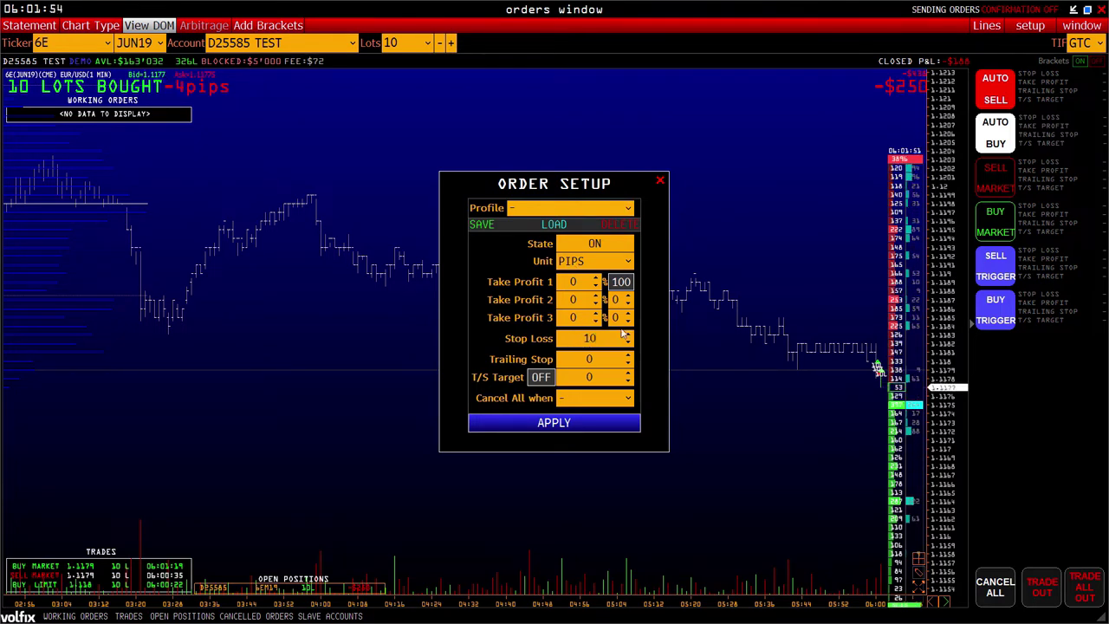
left_click(573, 282)
type("22")
left_click(588, 296)
type("35")
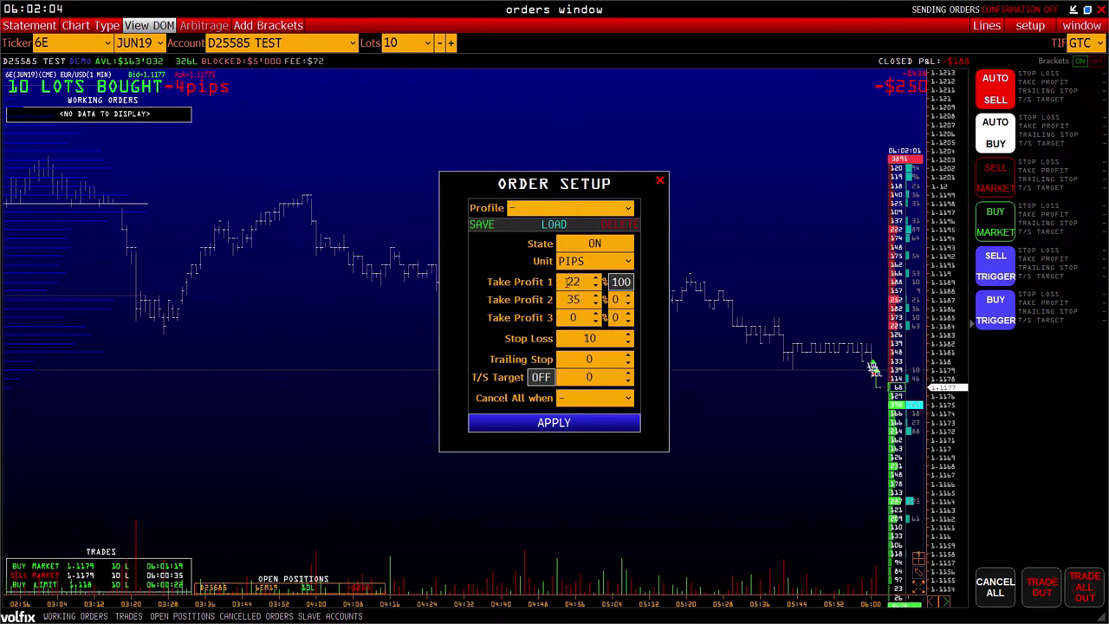
Set the size of Take Profit 2 to 40% in the order setup
left_click_drag(610, 317, 525, 299)
left_click(533, 294)
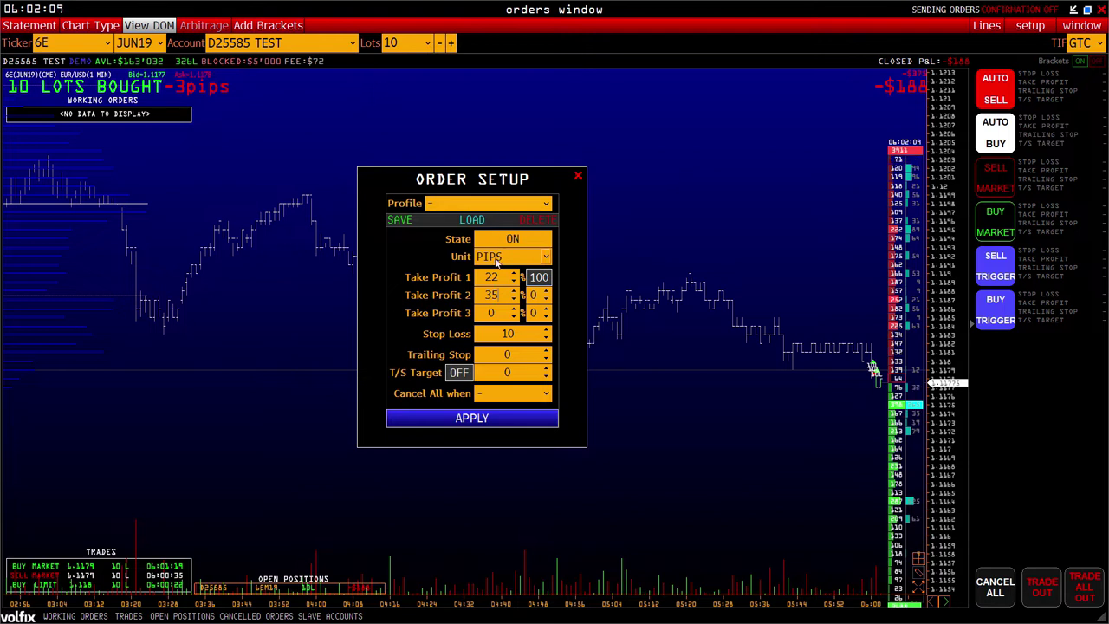
double_click(533, 295)
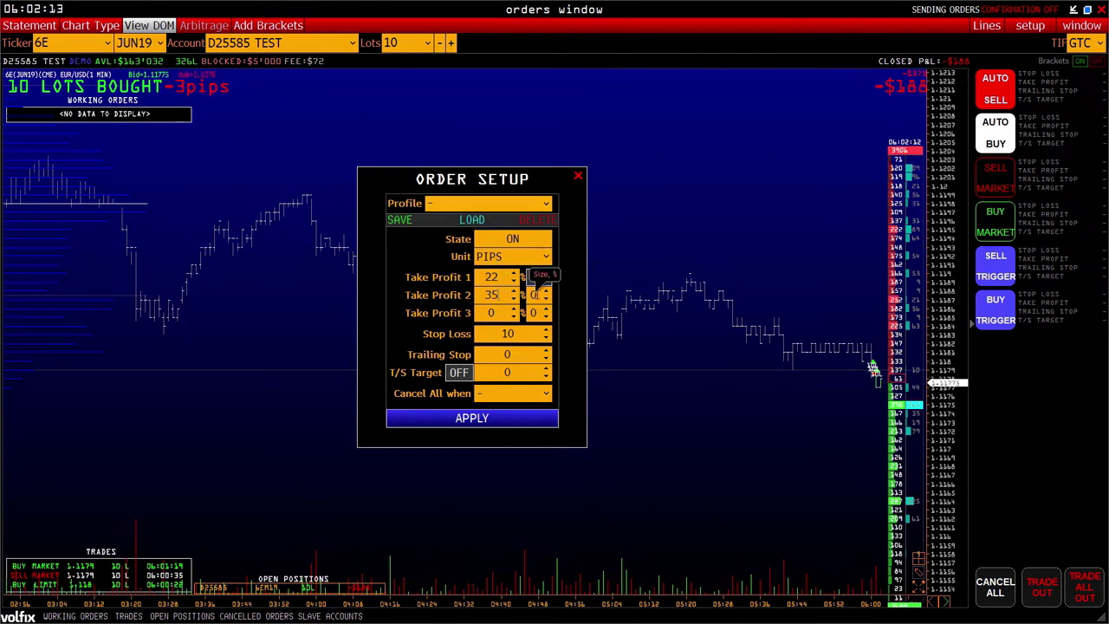
type("40")
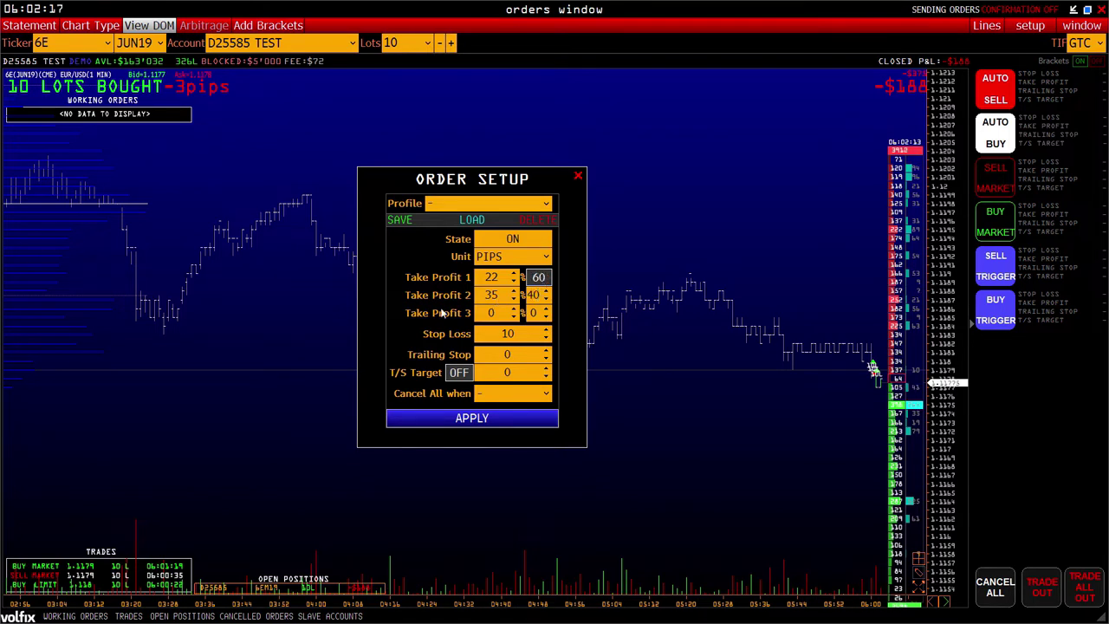
Apply the prepared stop loss and take profit brackets to the open 10-lot long position
left_click_drag(500, 277, 443, 281)
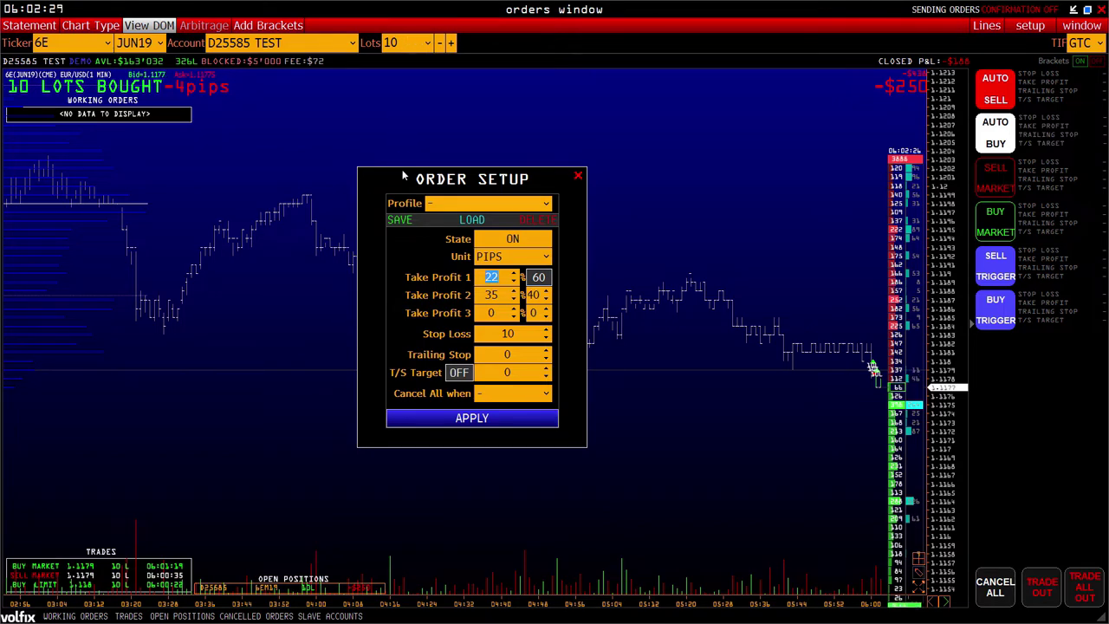
left_click(472, 418)
left_click_drag(559, 415, 312, 419)
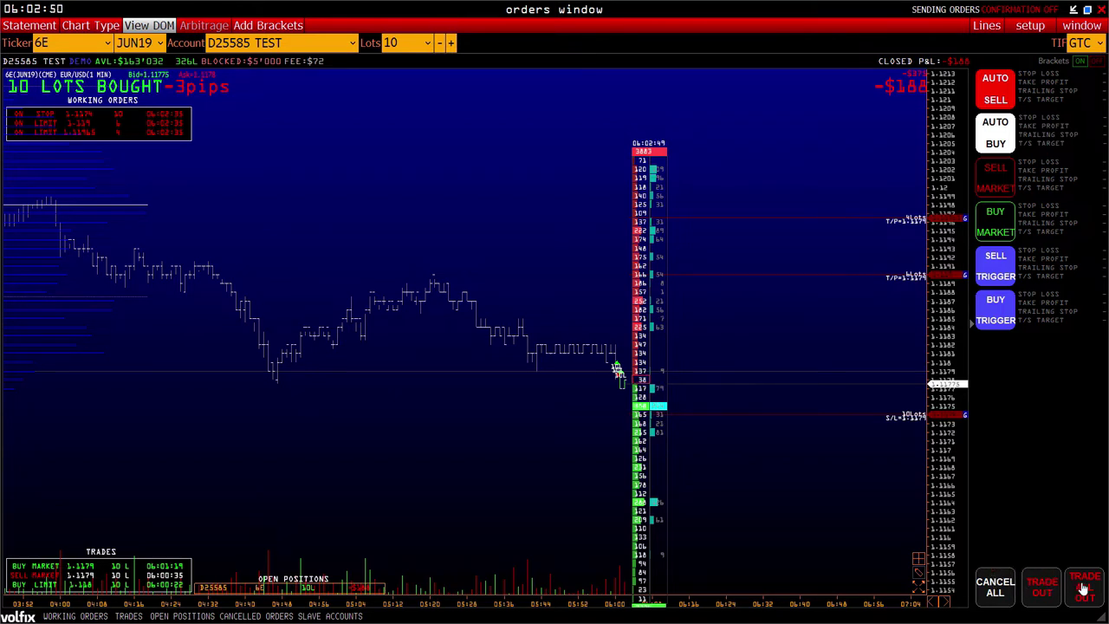
Cancel all working orders and apply the saved 6E bracket profile to the open long position
left_click(995, 588)
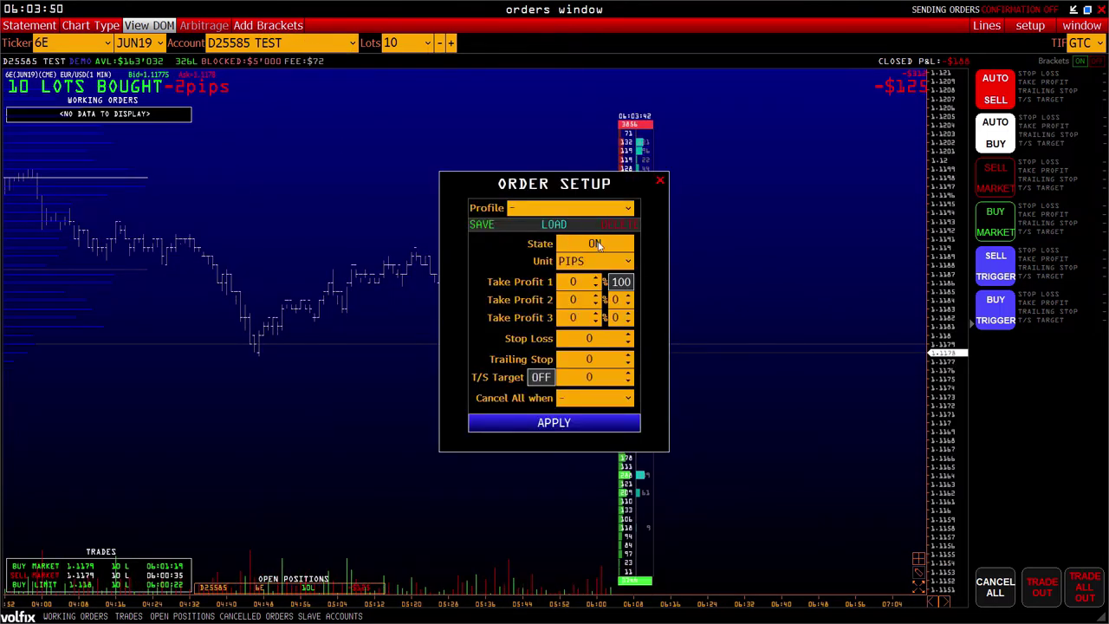
left_click(628, 208)
left_click(517, 235)
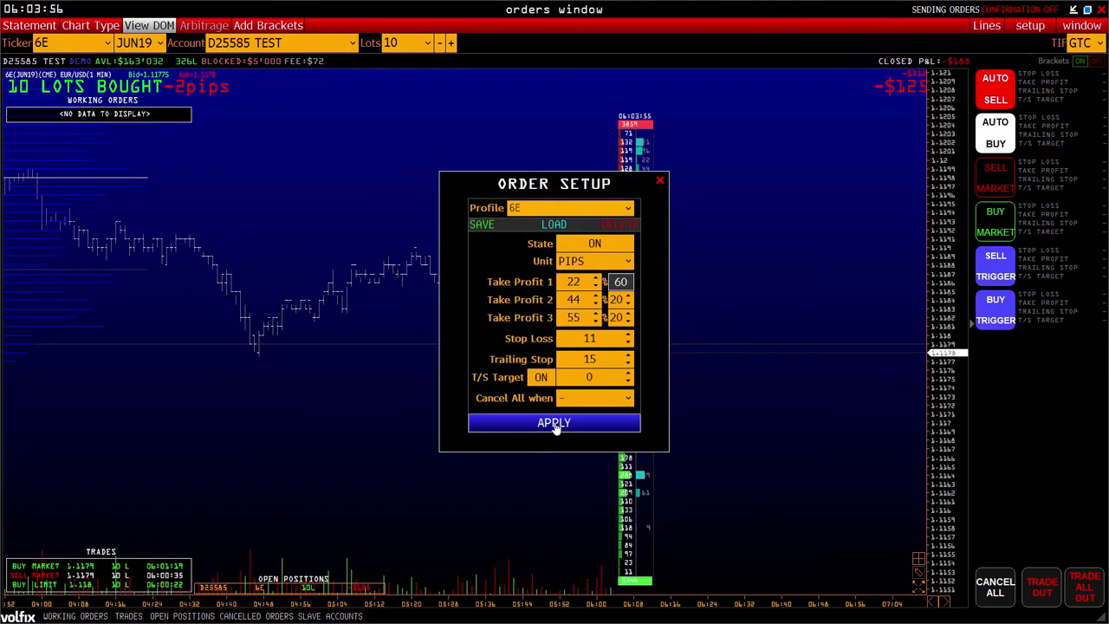
left_click(554, 422)
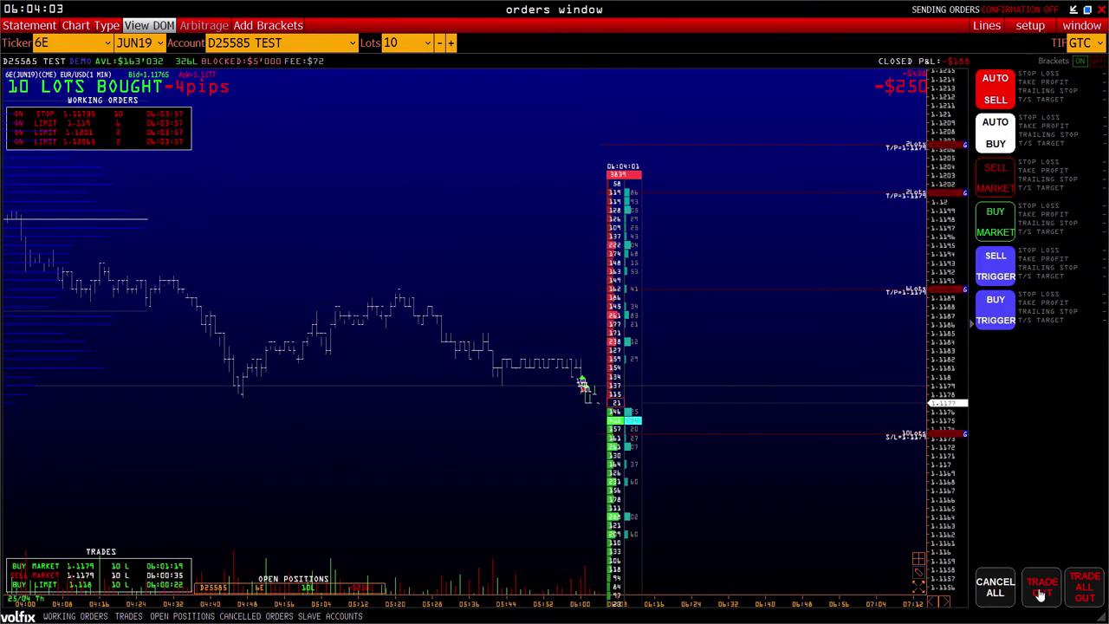
Trade out of the open 6E position and switch the ticker to GC
left_click(1039, 594)
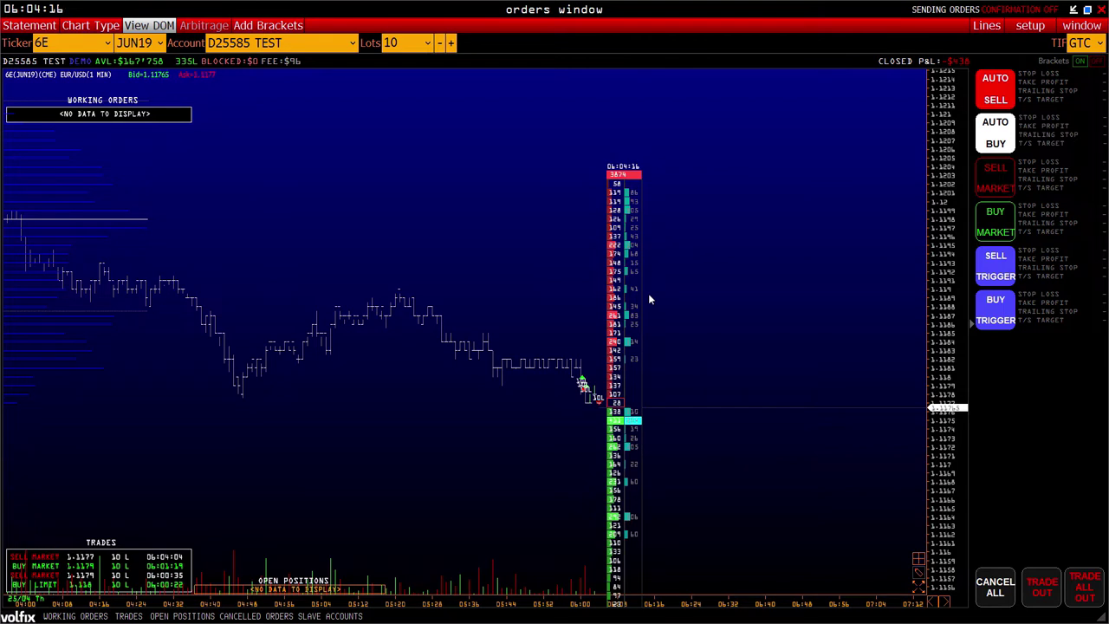
left_click(1085, 593)
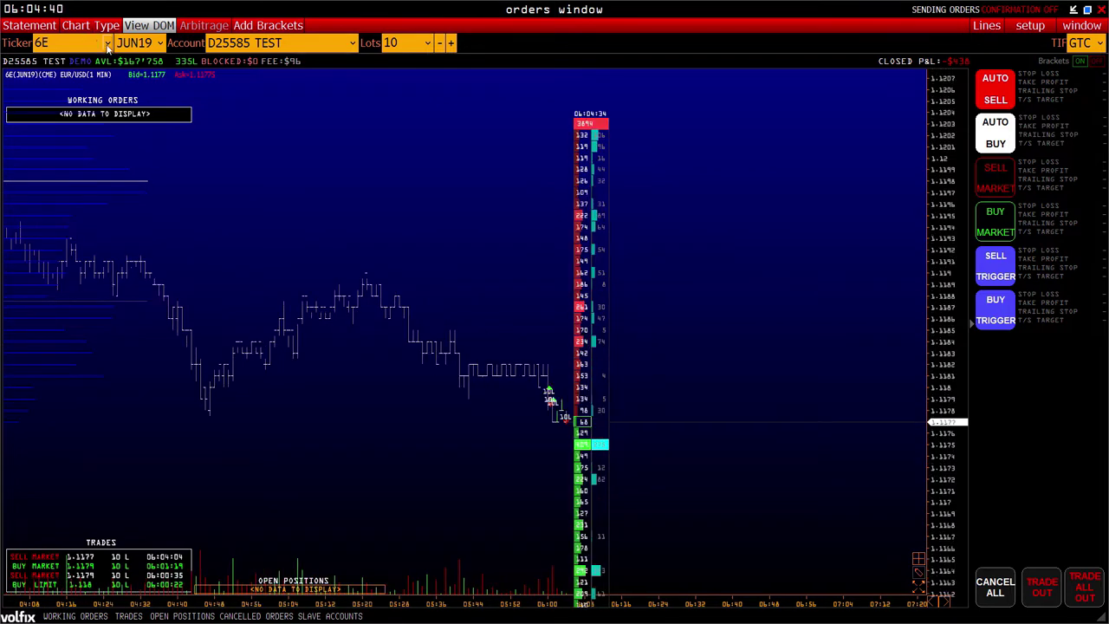
left_click(107, 43)
left_click(59, 76)
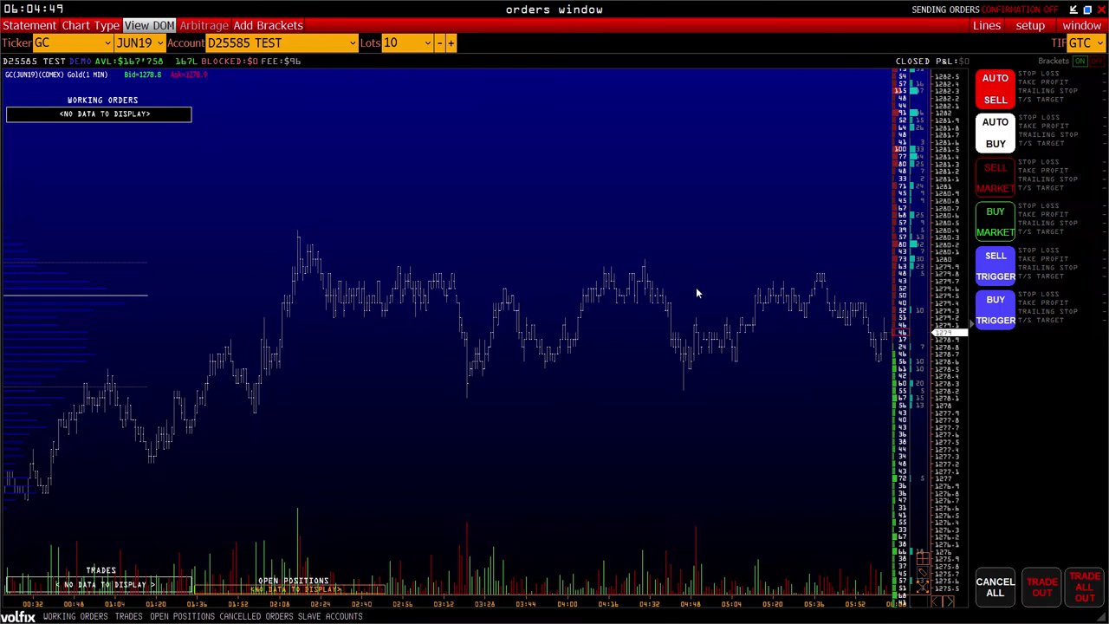
Turn brackets on and open the order setup for Auto Buy orders
left_click(1083, 64)
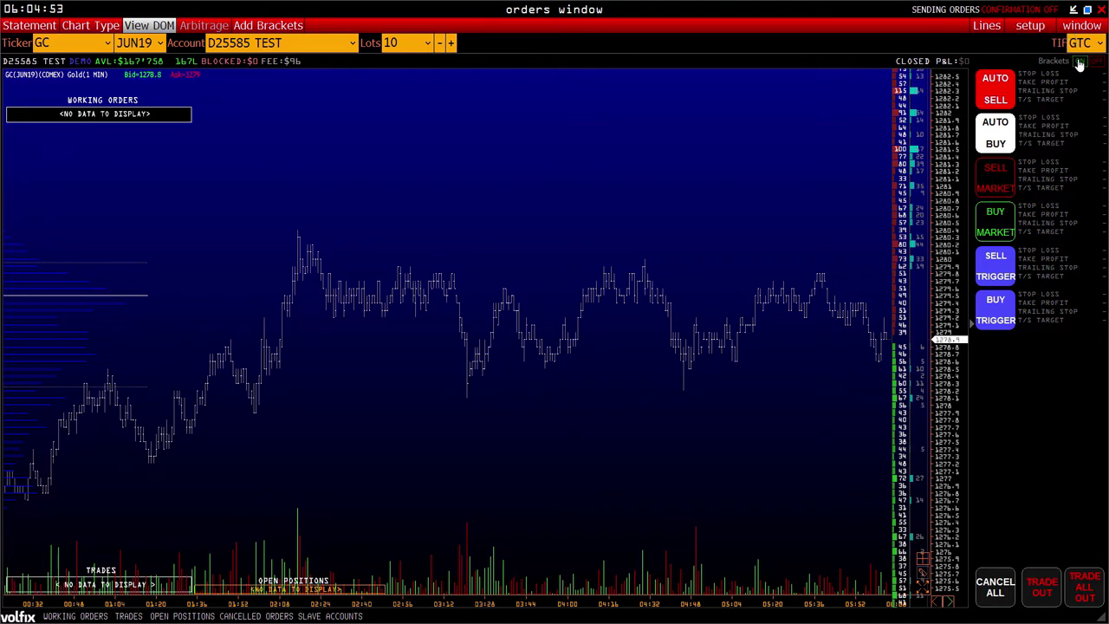
left_click(1083, 64)
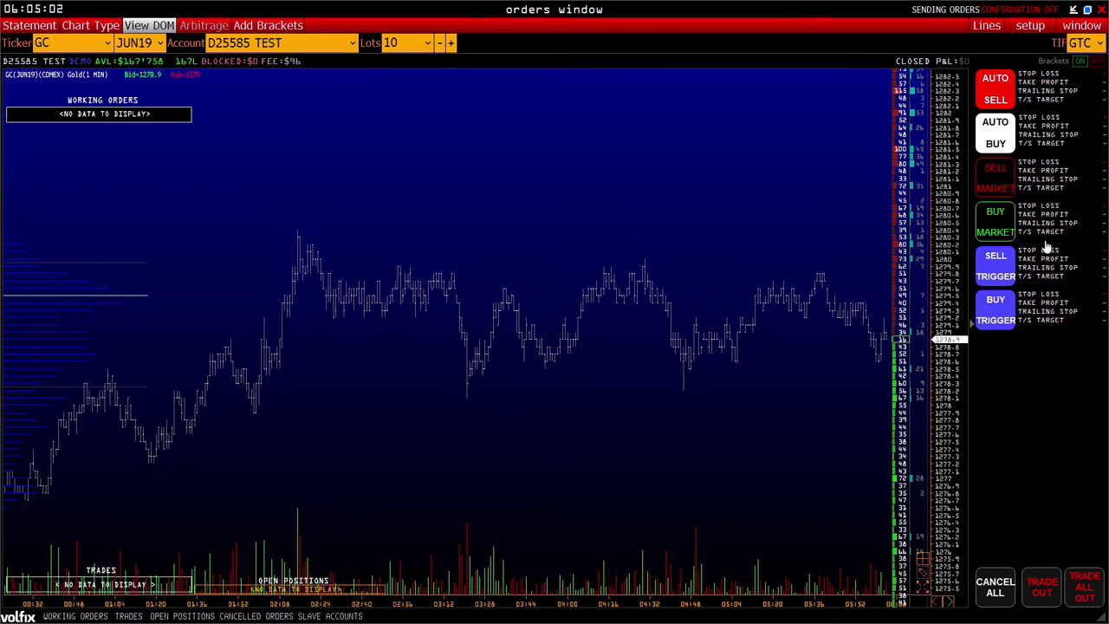
left_click(1045, 139)
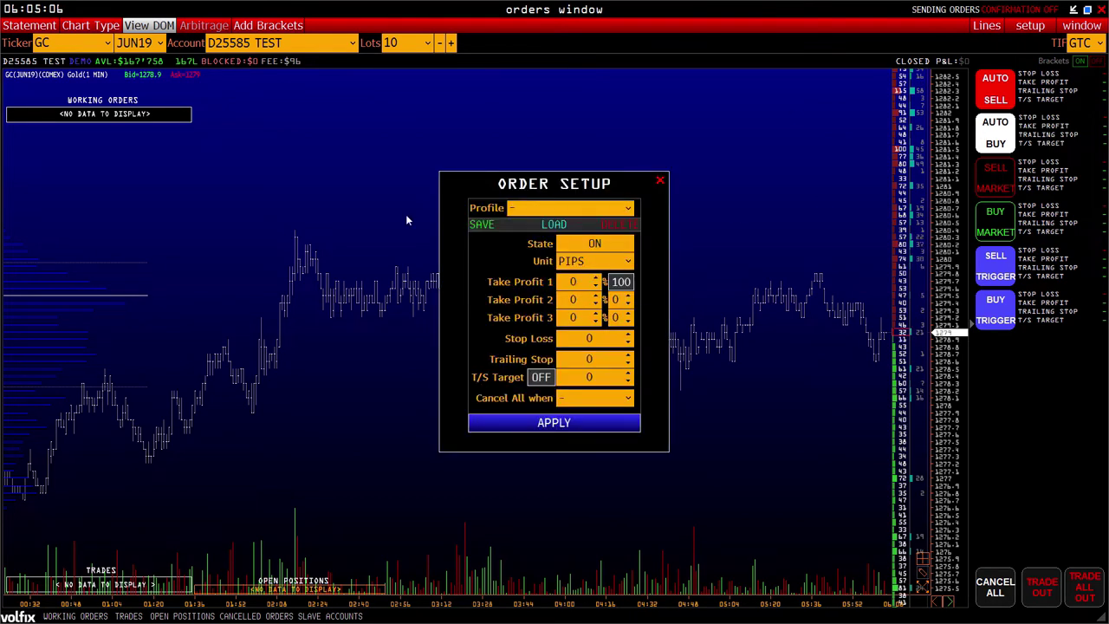
left_click_drag(545, 184, 508, 150)
Set the bracket unit to CASH with Take Profit 1 at 500 and Take Profit 2 at 1000
left_click(547, 228)
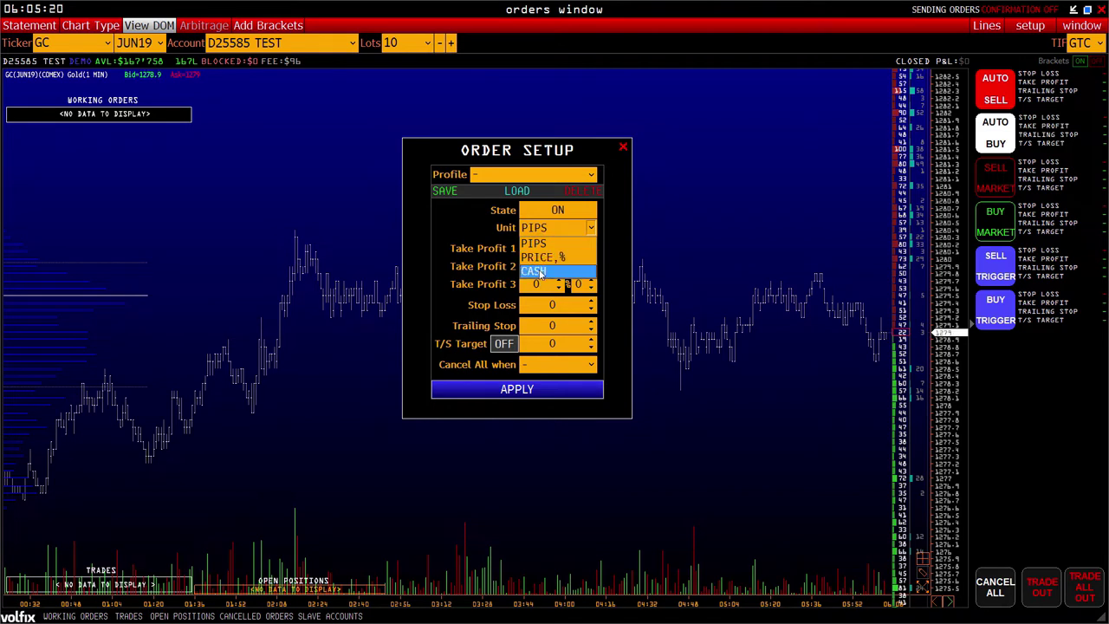
left_click(541, 272)
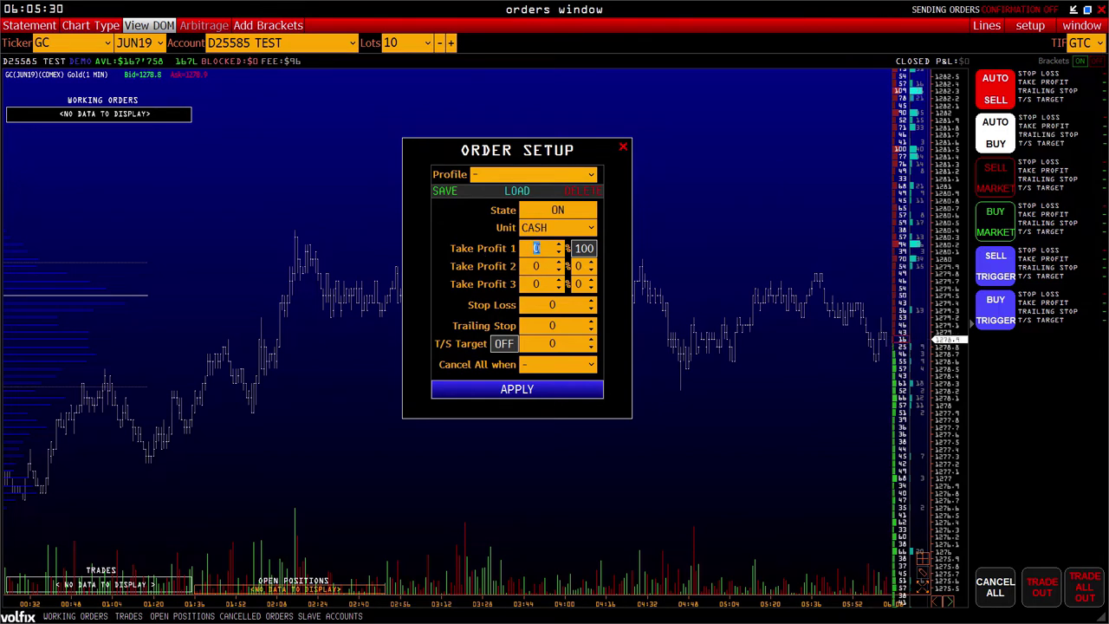
type("500")
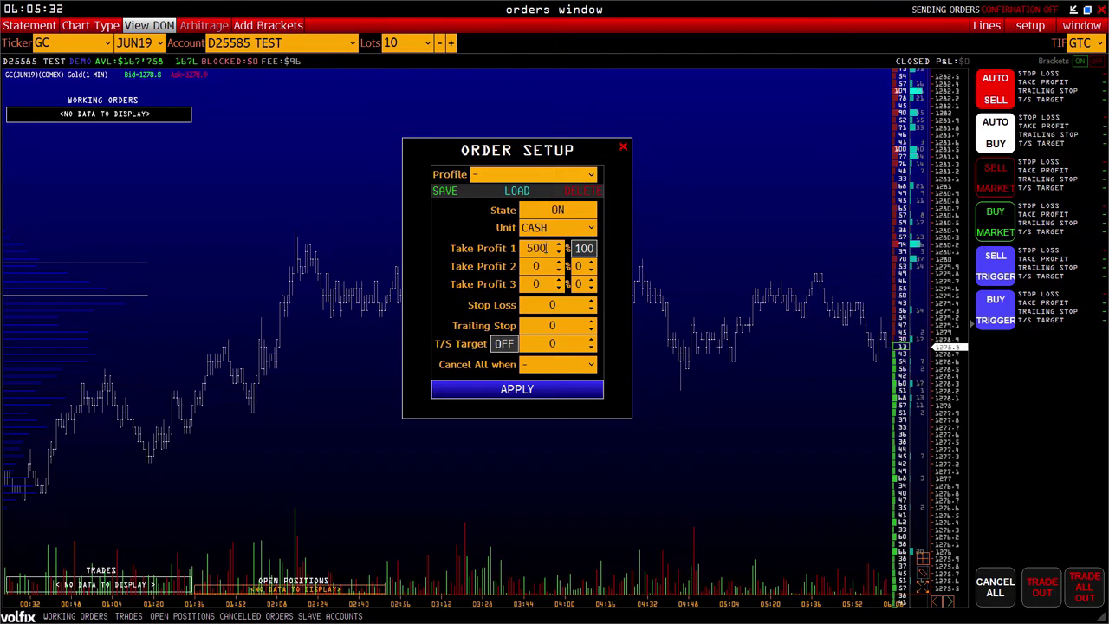
key("Tab")
type("1000")
Set the bracket unit to PRICE,% with Take Profit 1 at 1, Take Profit 2 at 2 and a Take Profit 2 size of 40%
left_click(565, 229)
left_click(539, 257)
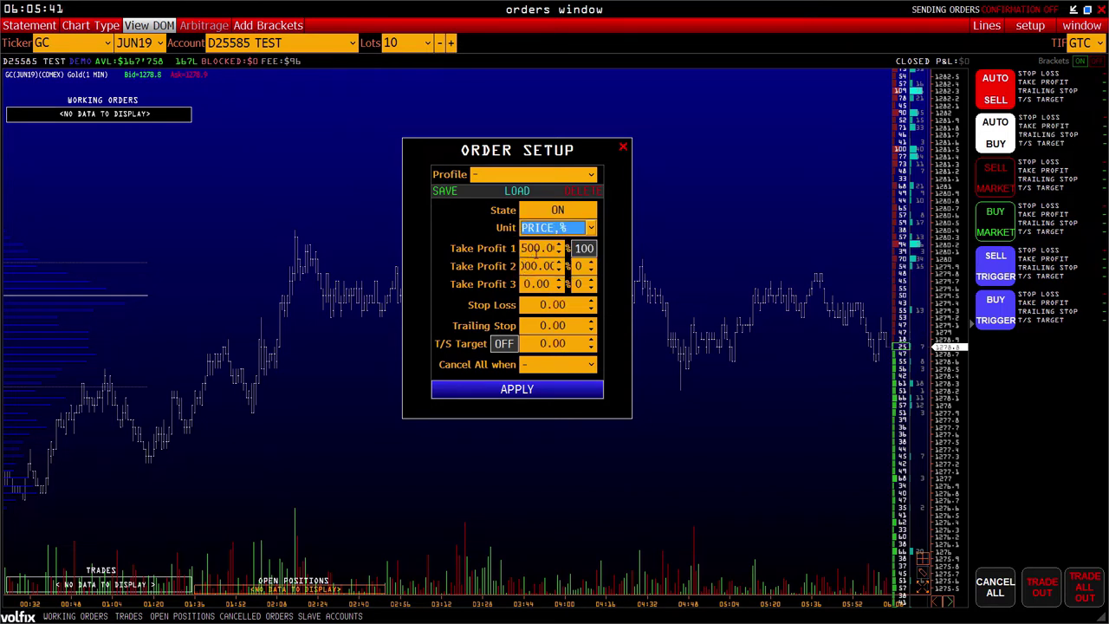
left_click(529, 249)
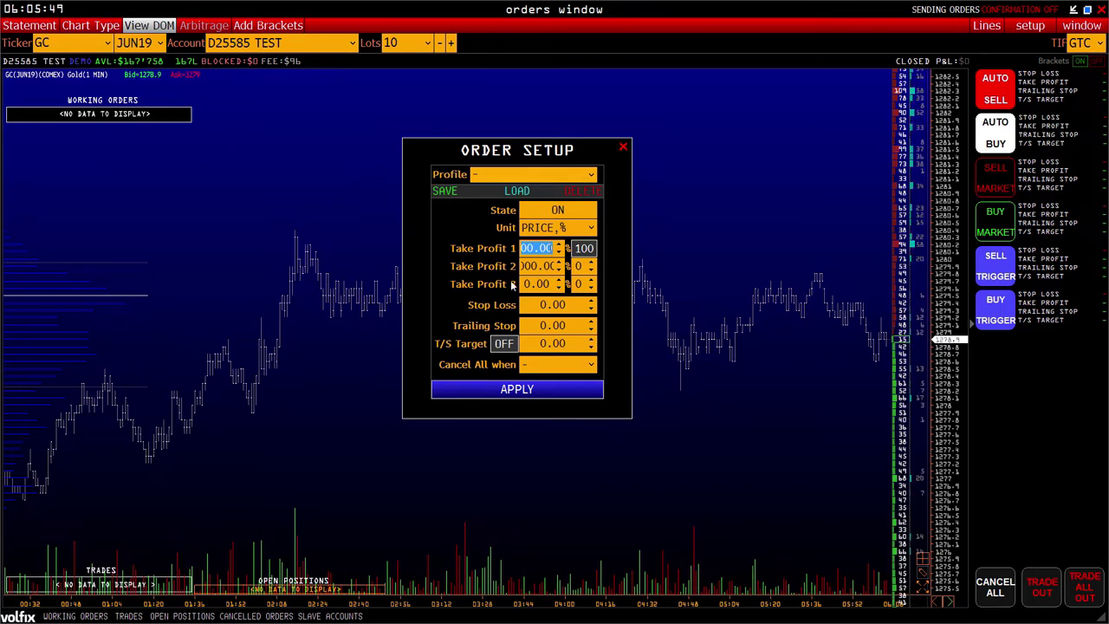
type("1")
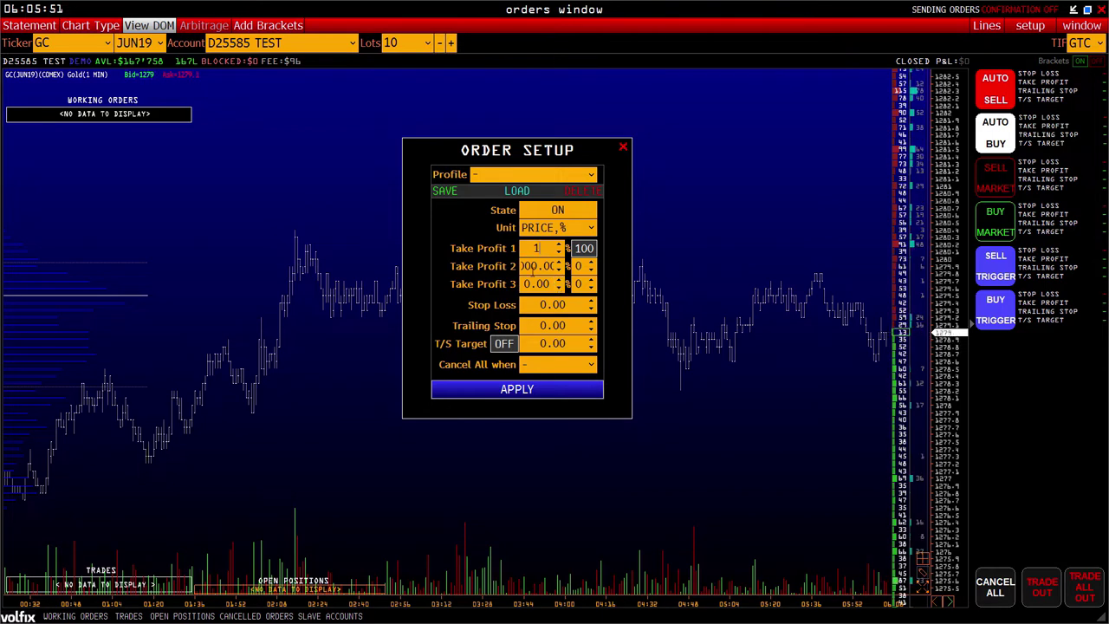
left_click(521, 266)
type("1")
key("BackSpace")
type("2")
left_click(544, 293)
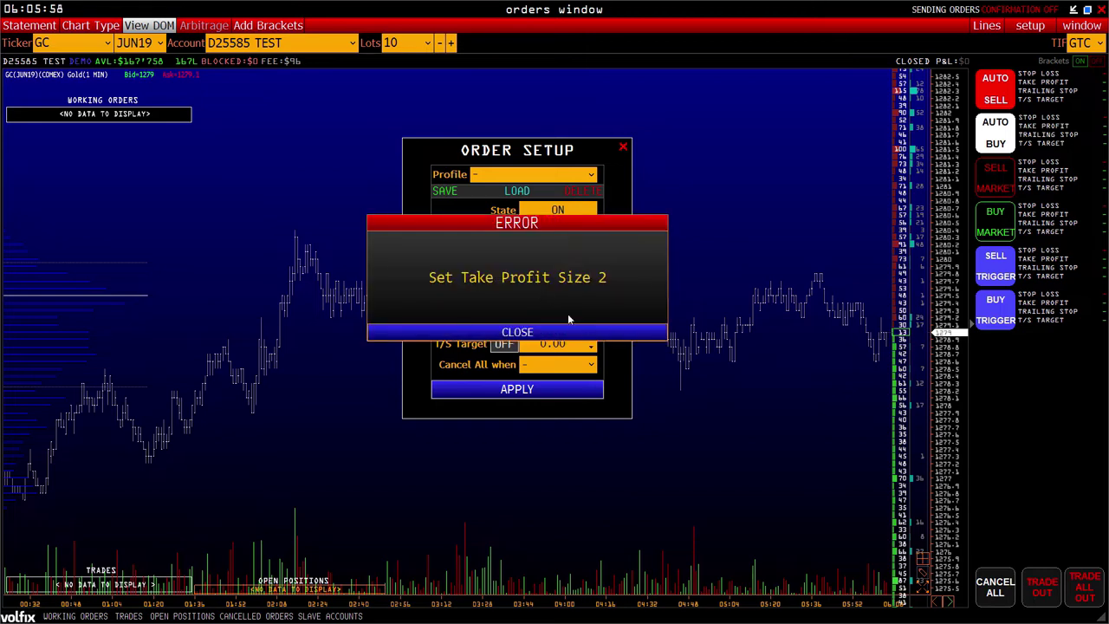
left_click(508, 332)
key("Tab")
type("40")
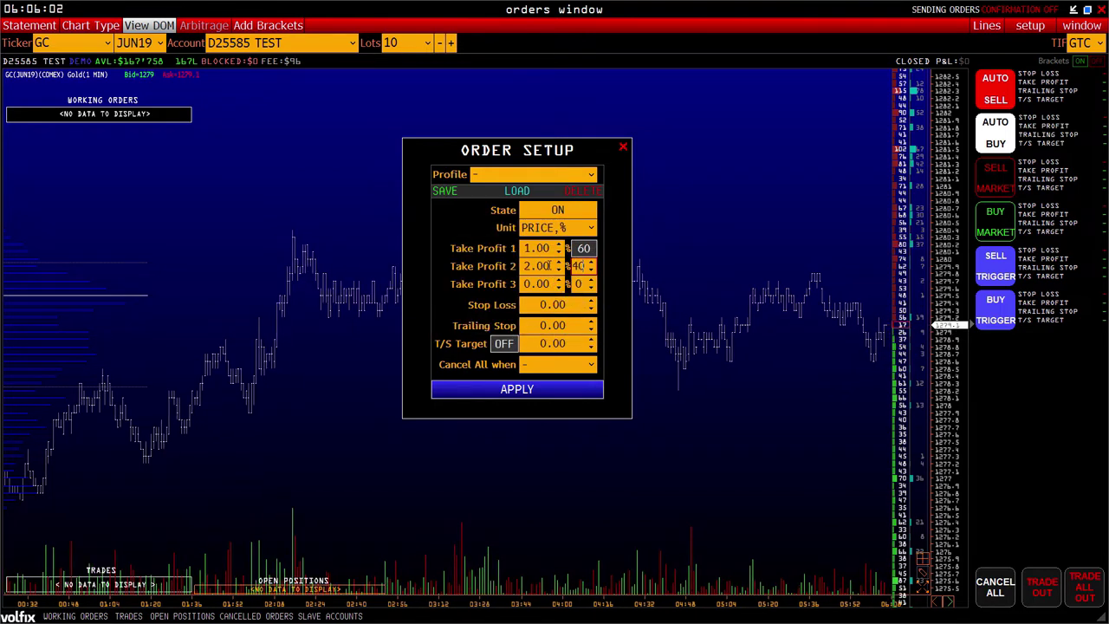
Set the bracket unit to PIPS with Take Profit 1 at 22, Take Profit 2 at 44 and Take Profit 3 at 55
left_click(554, 227)
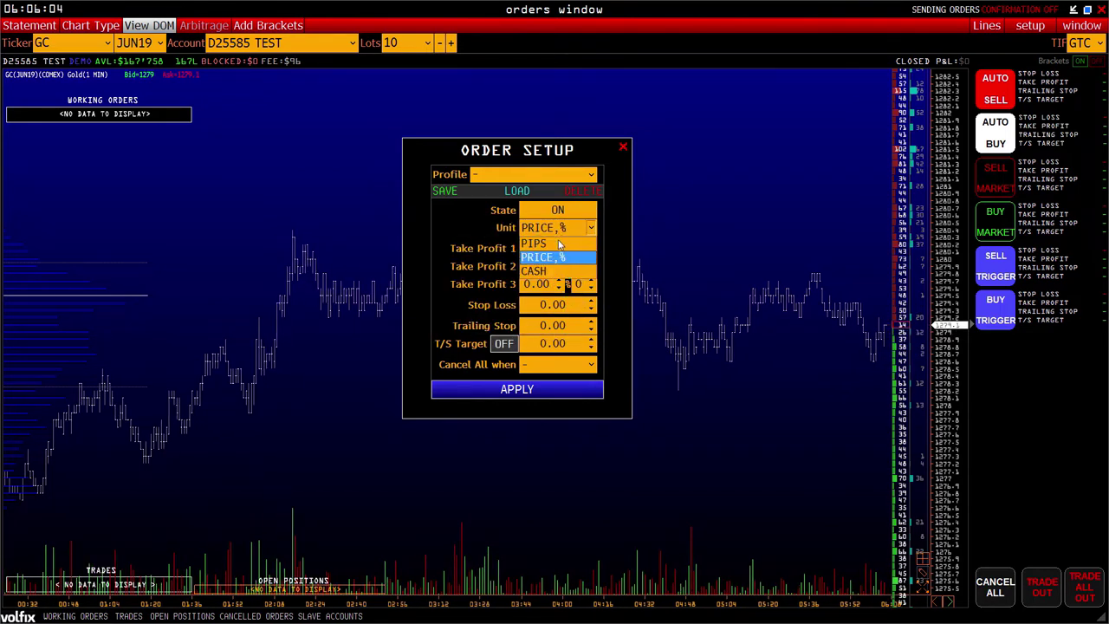
left_click(546, 246)
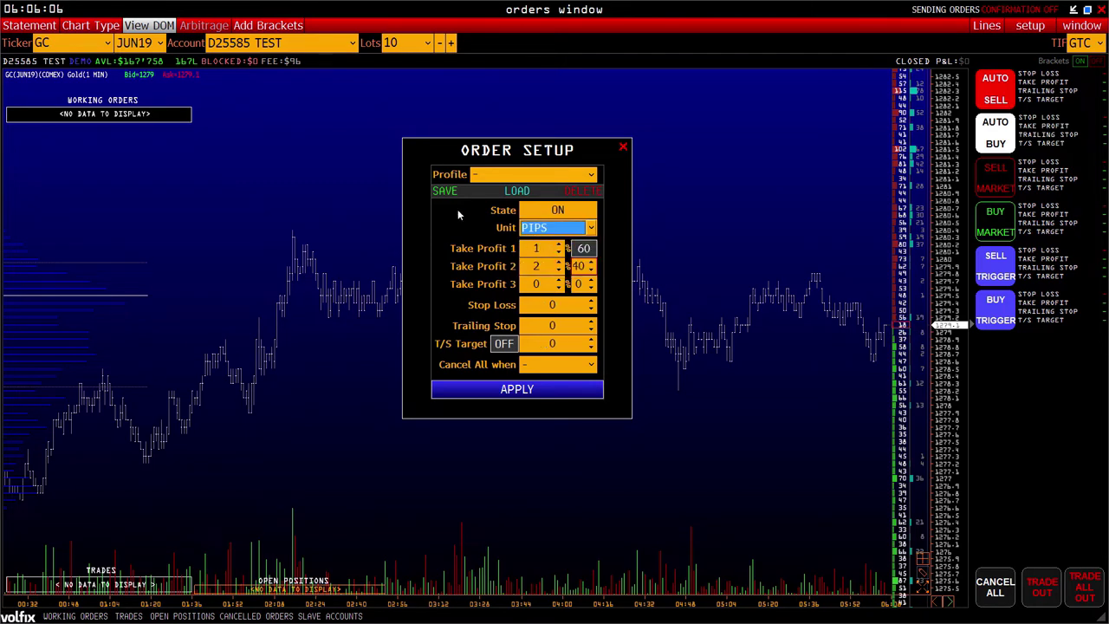
left_click(544, 248)
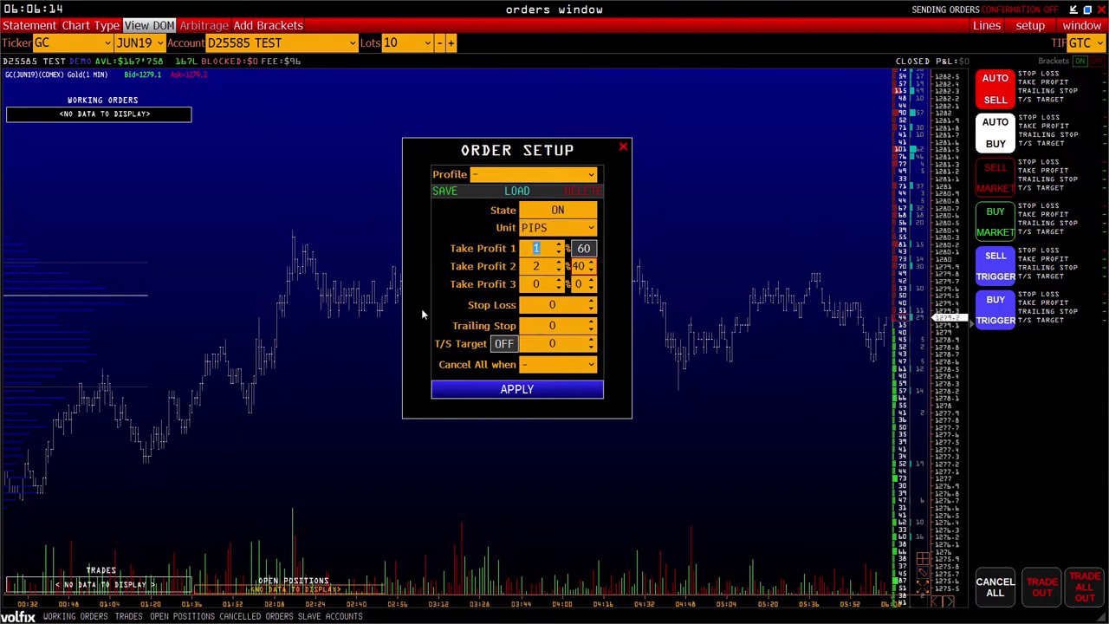
type("22")
left_click(542, 267)
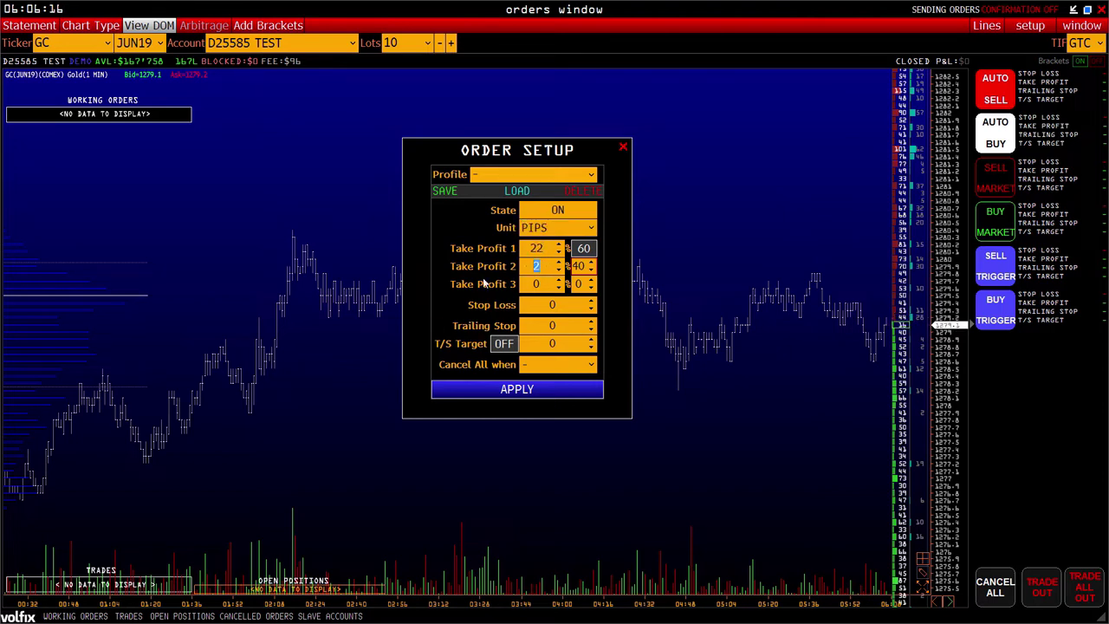
type("44")
key("Tab")
type("55")
Set the sizes of Take Profit 2 and Take Profit 3 to 20% each
left_click(578, 266)
type("20")
key("Tab")
type("20")
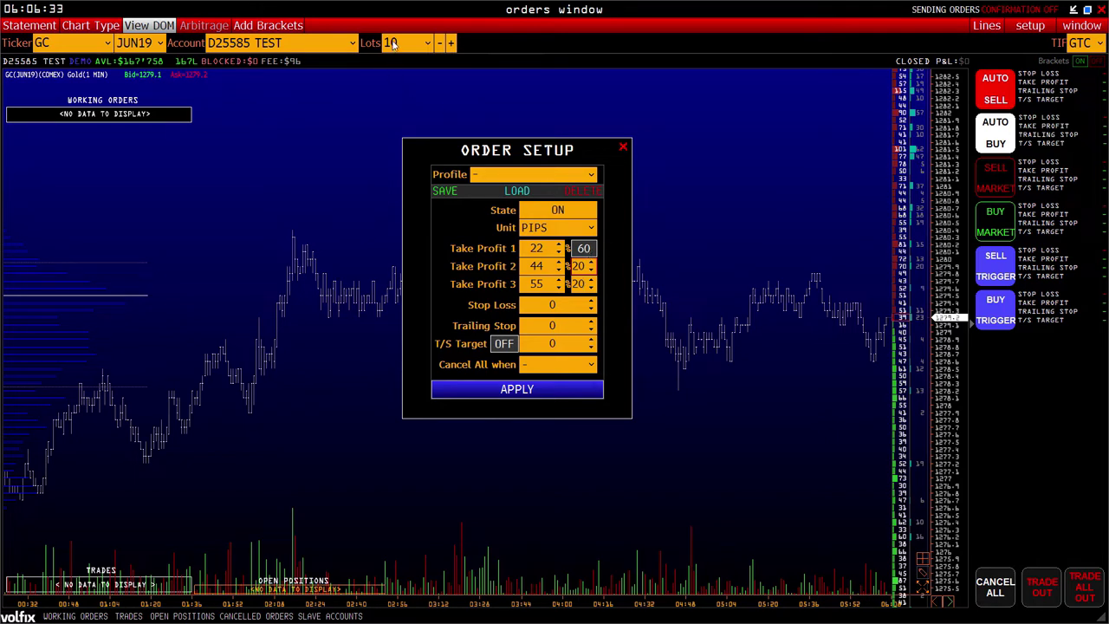
double_click(539, 266)
double_click(540, 284)
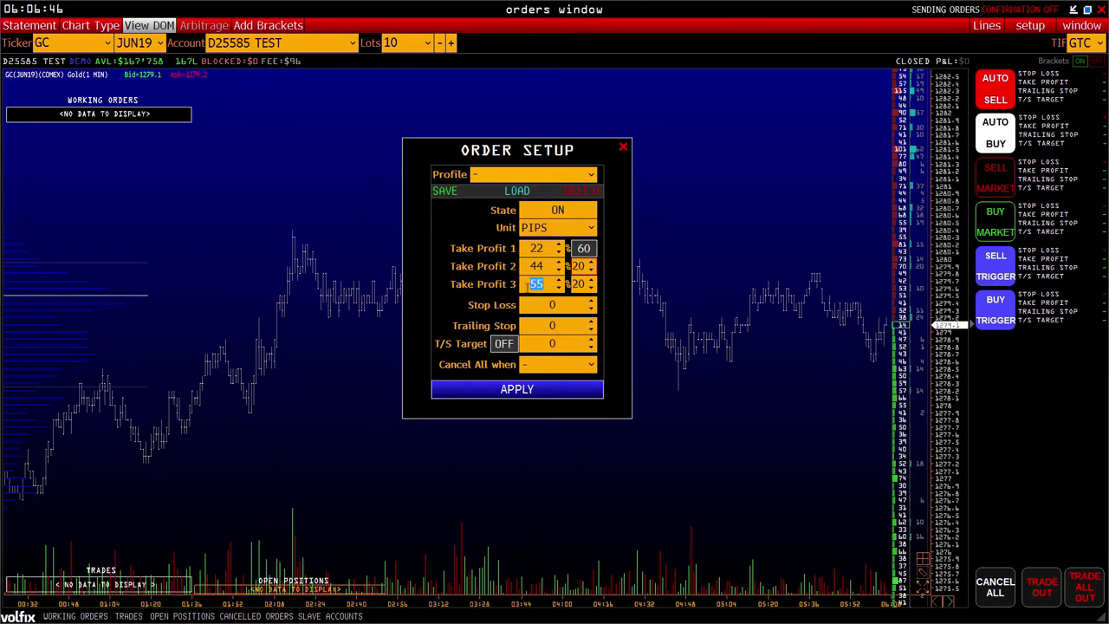
Set the stop loss and trailing stop to 11 pips each and switch the T/S Target on, leaving Cancel All unset
left_click(553, 305)
type("11")
key("Tab")
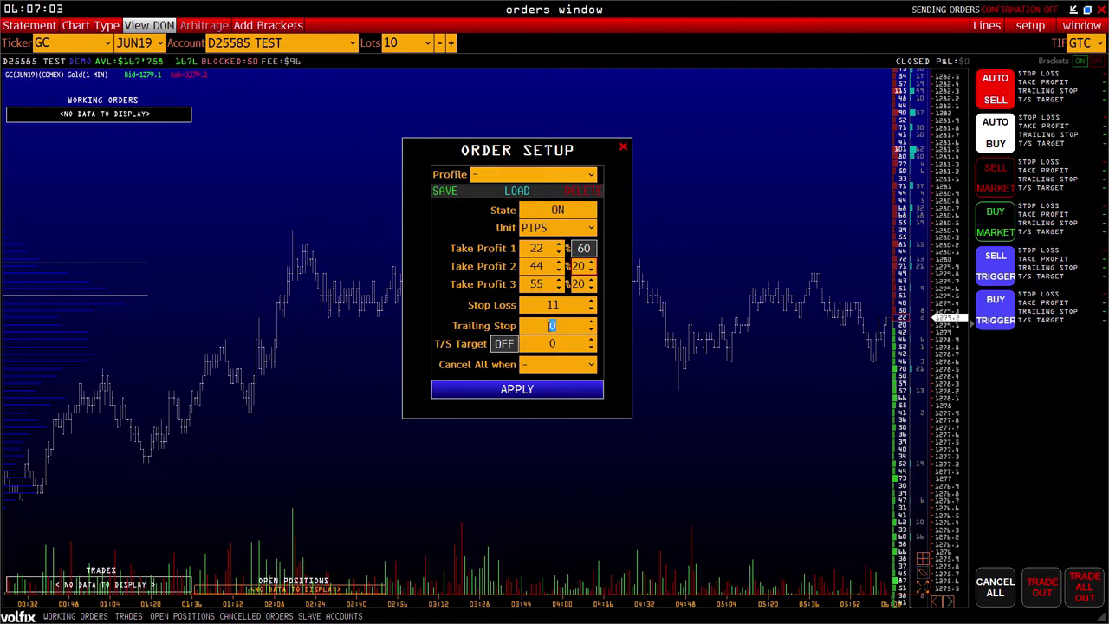
type("11")
left_click(506, 343)
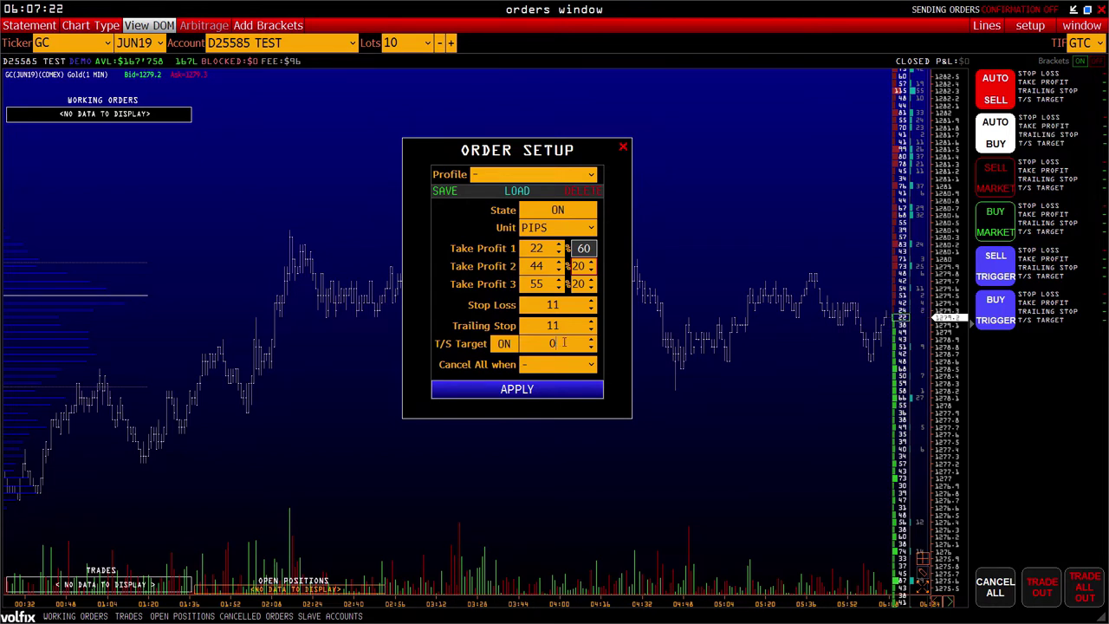
left_click(556, 365)
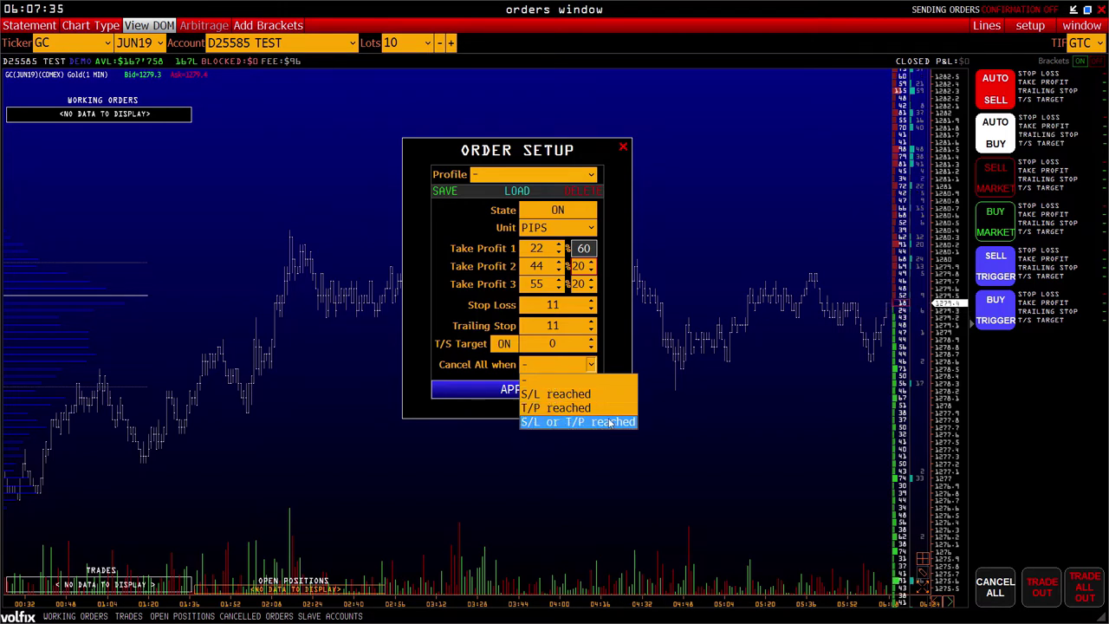
left_click(501, 358)
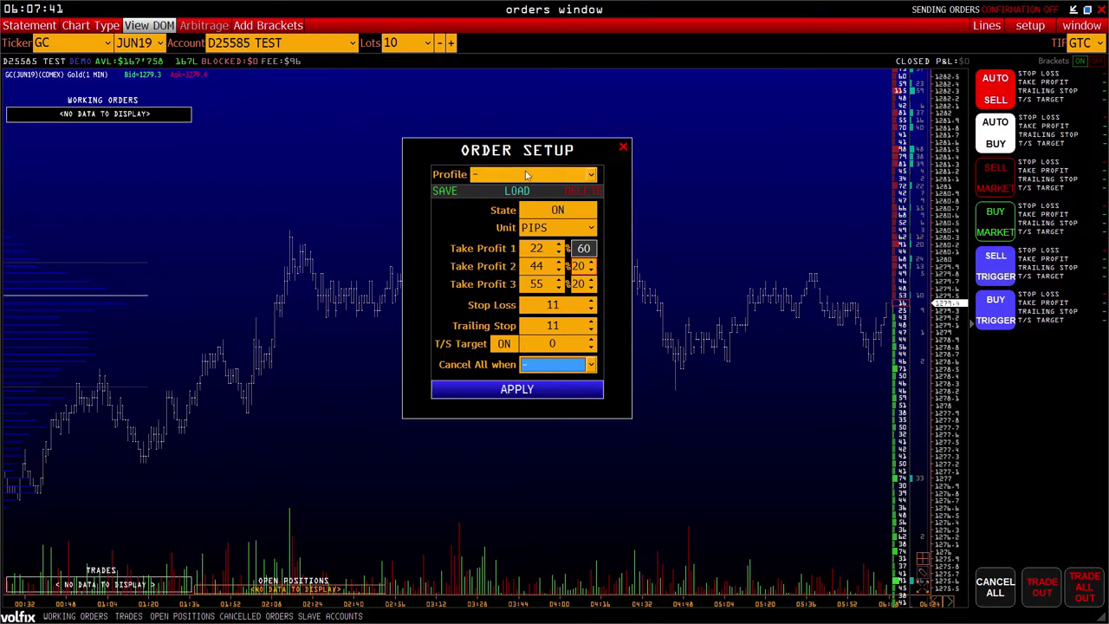
Save the bracket settings as a profile named GC and apply them to Auto Buy
left_click(526, 175)
left_click(467, 177)
left_click(445, 190)
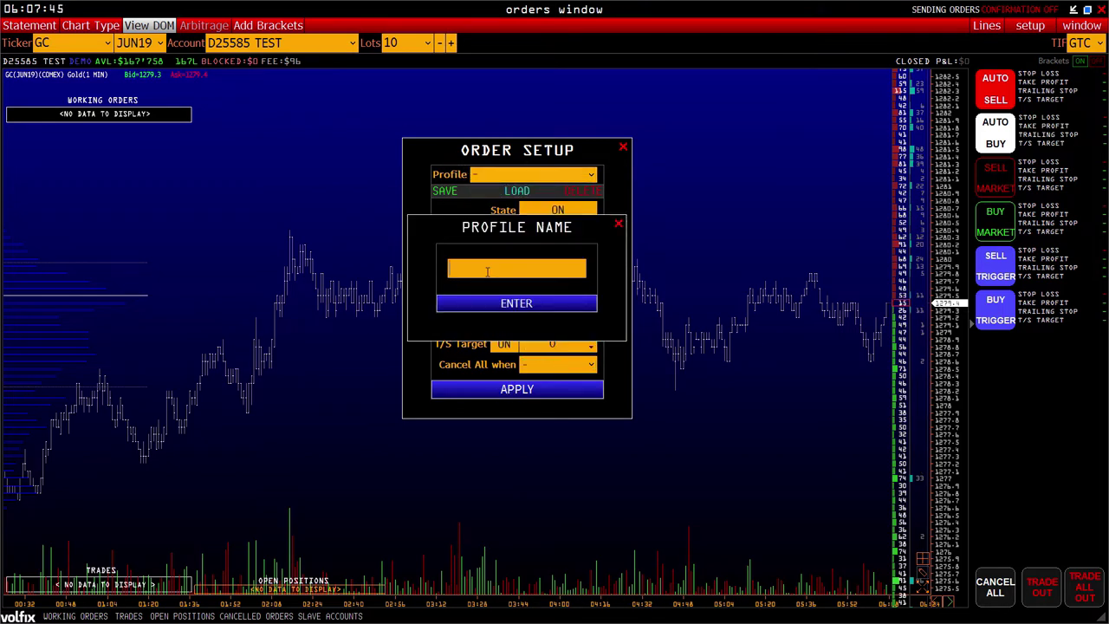
type("GC")
left_click(516, 303)
left_click(519, 391)
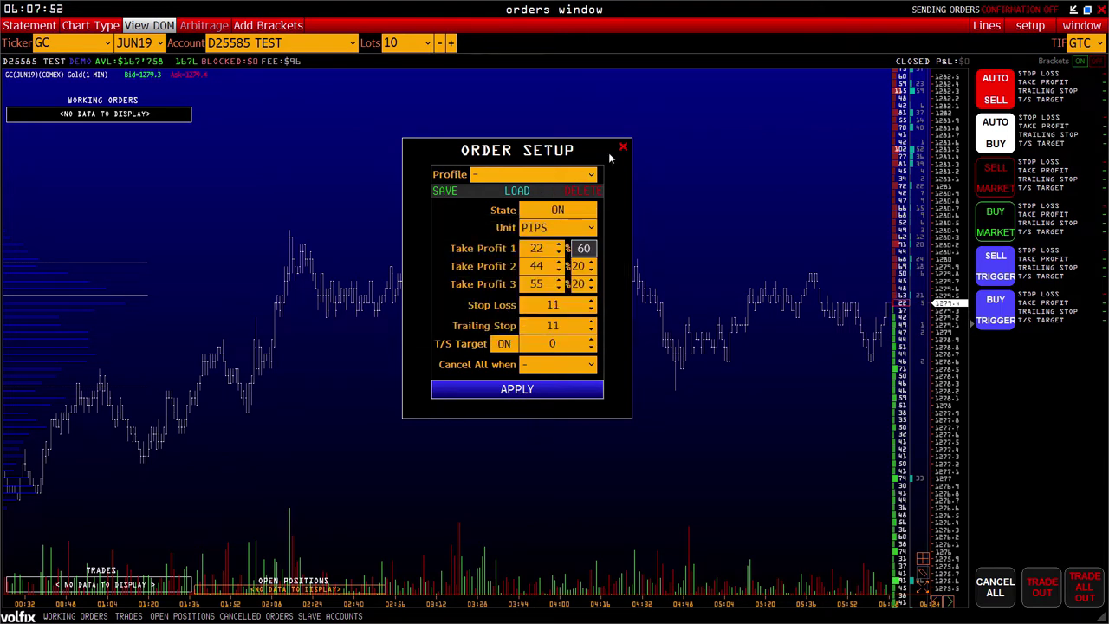
left_click(515, 392)
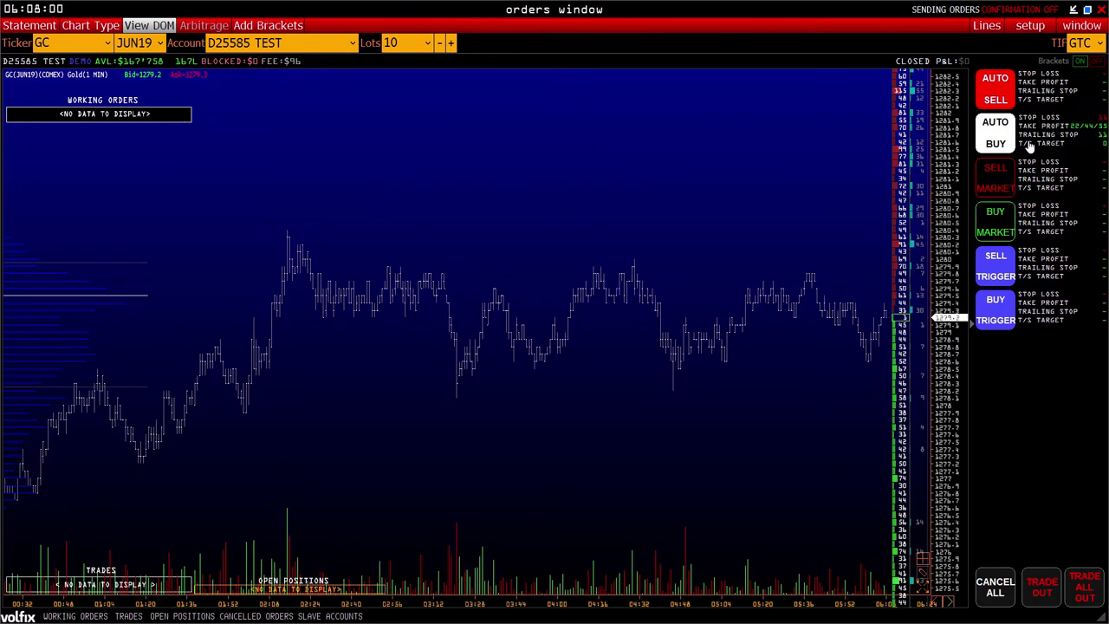
Place a 10-lot Auto Buy limit order on GC at 1279.1
left_click(997, 139)
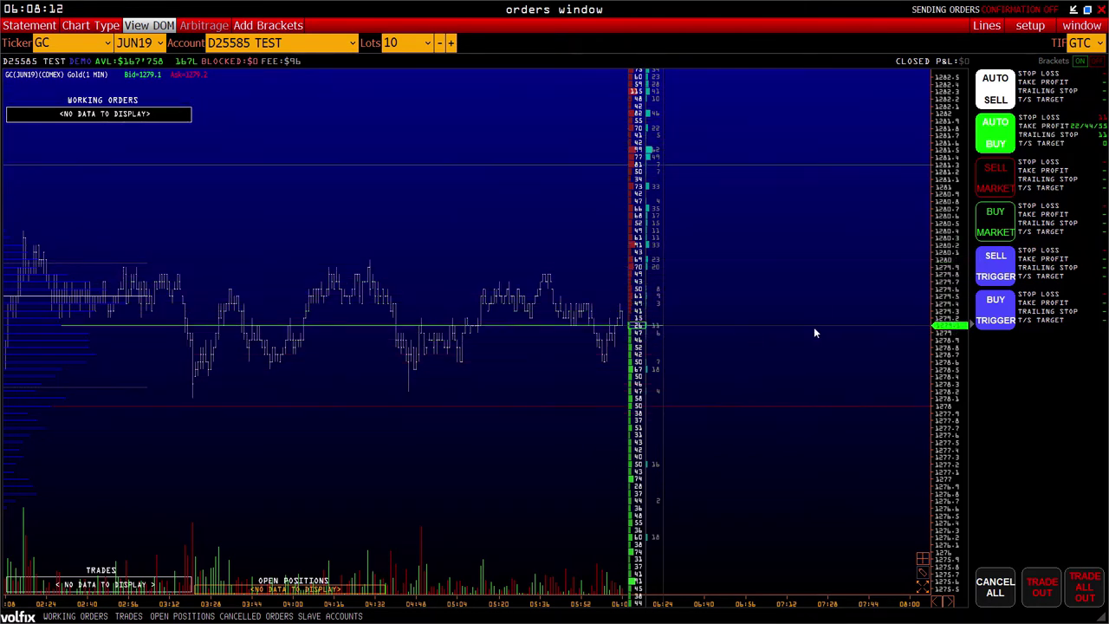
left_click(949, 325)
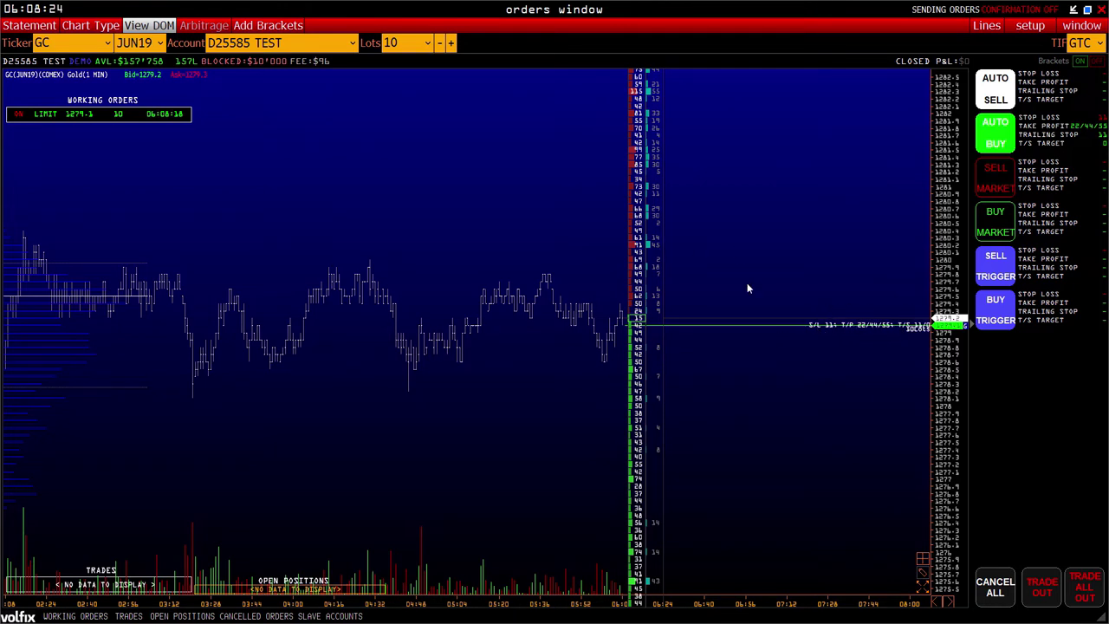
Look at the bracket setups of the Auto Sell and Sell Market orders, closing each without changes
left_click(1039, 94)
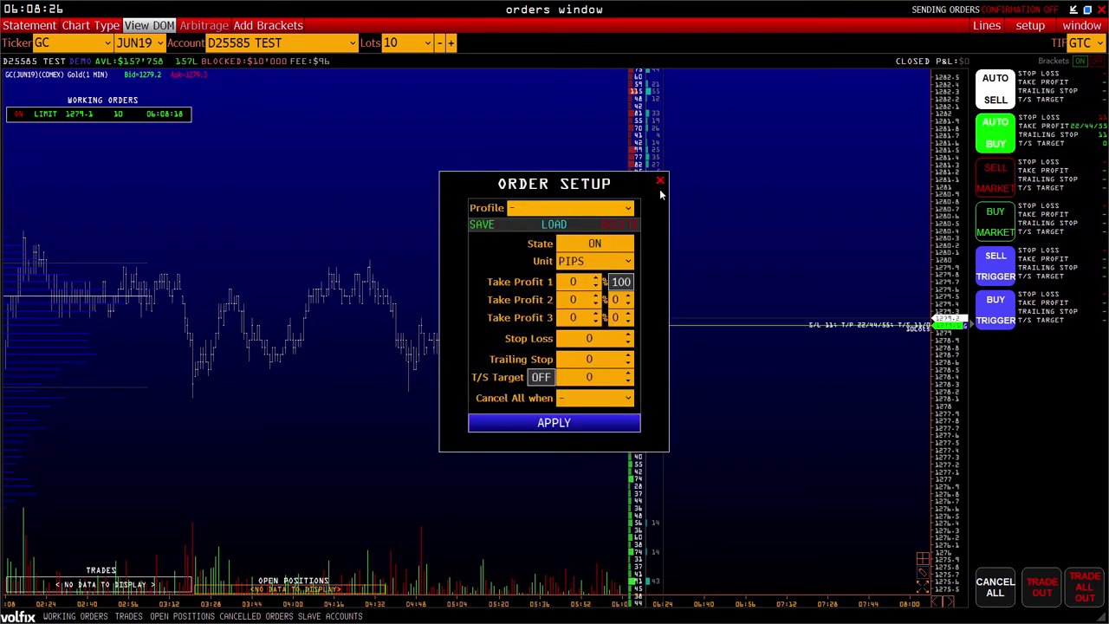
left_click(660, 181)
left_click(1044, 184)
left_click(660, 181)
left_click(1012, 219)
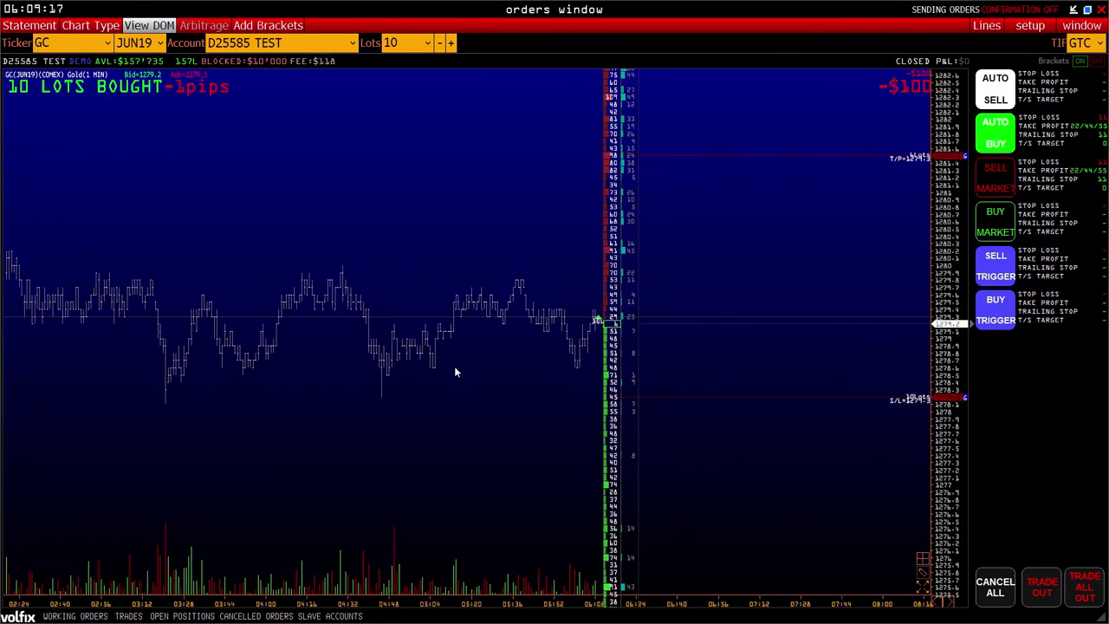
Place a 10-lot Auto Buy limit order on GC at 1278.8, below the current price
left_click_drag(954, 129, 970, 376)
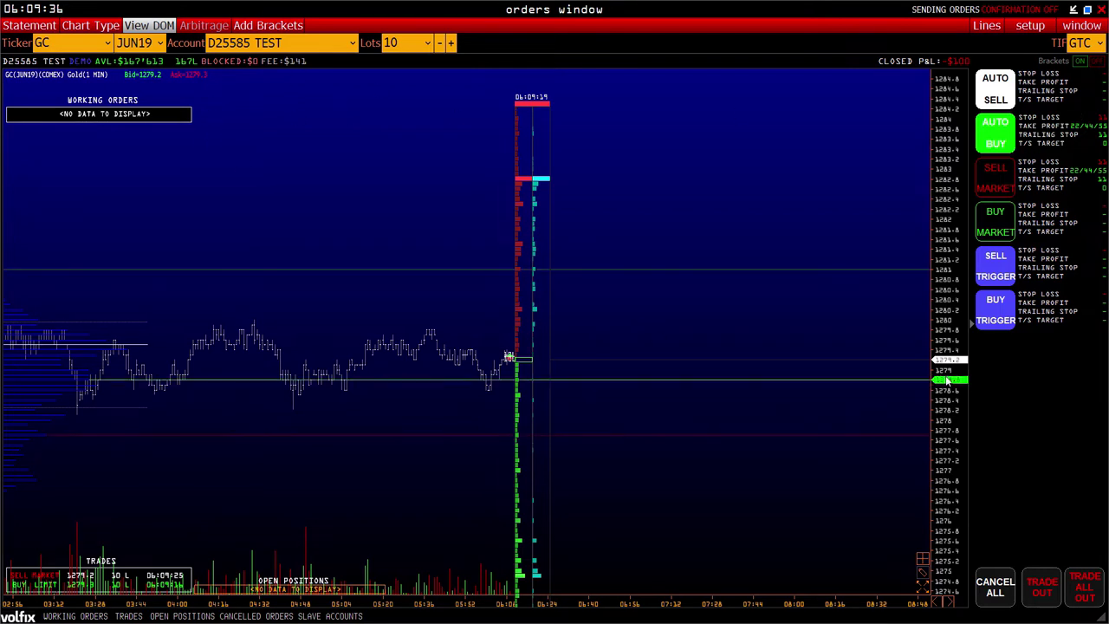
left_click(627, 380)
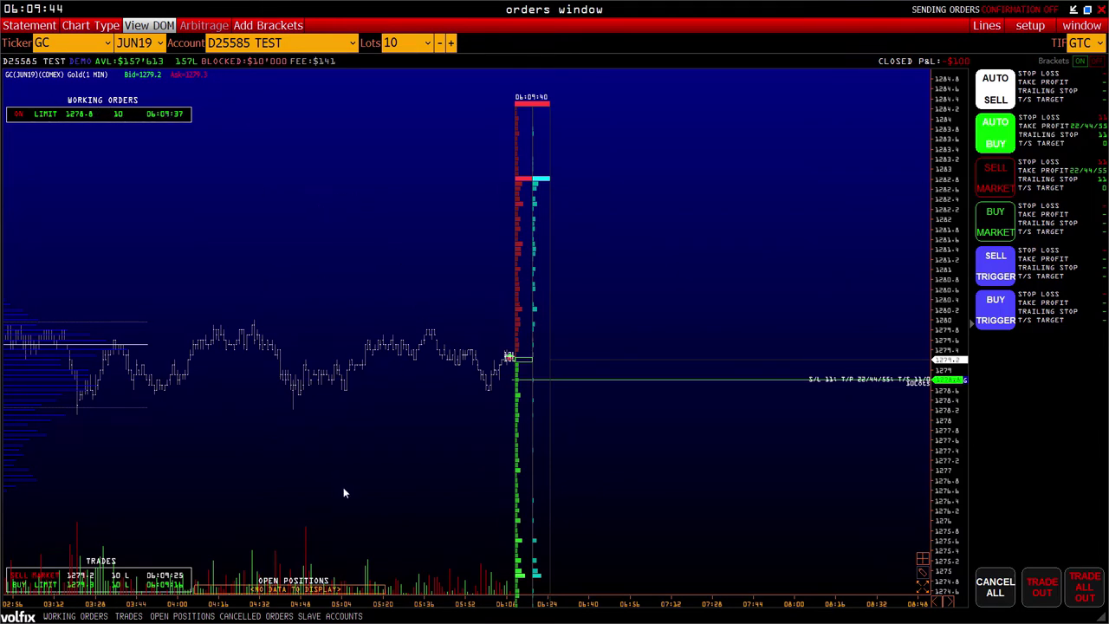
Close all open positions and remove all working orders with Trade All Out
scroll(242, 501, "up", 5)
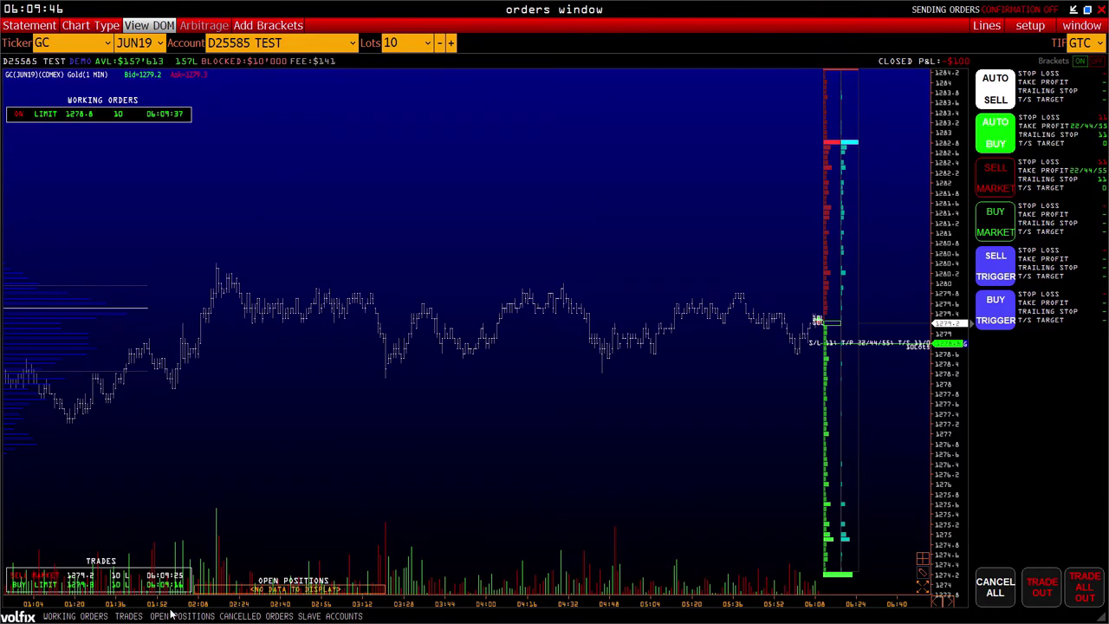
scroll(171, 606, "down", 3)
scroll(252, 531, "down", 1)
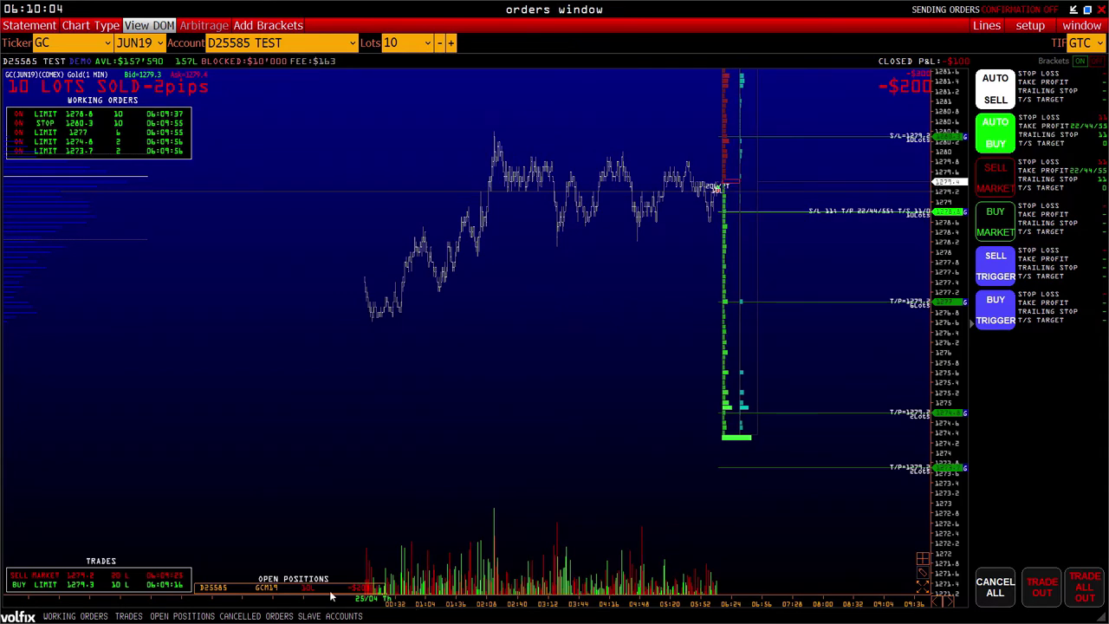
scroll(318, 442, "up", 3)
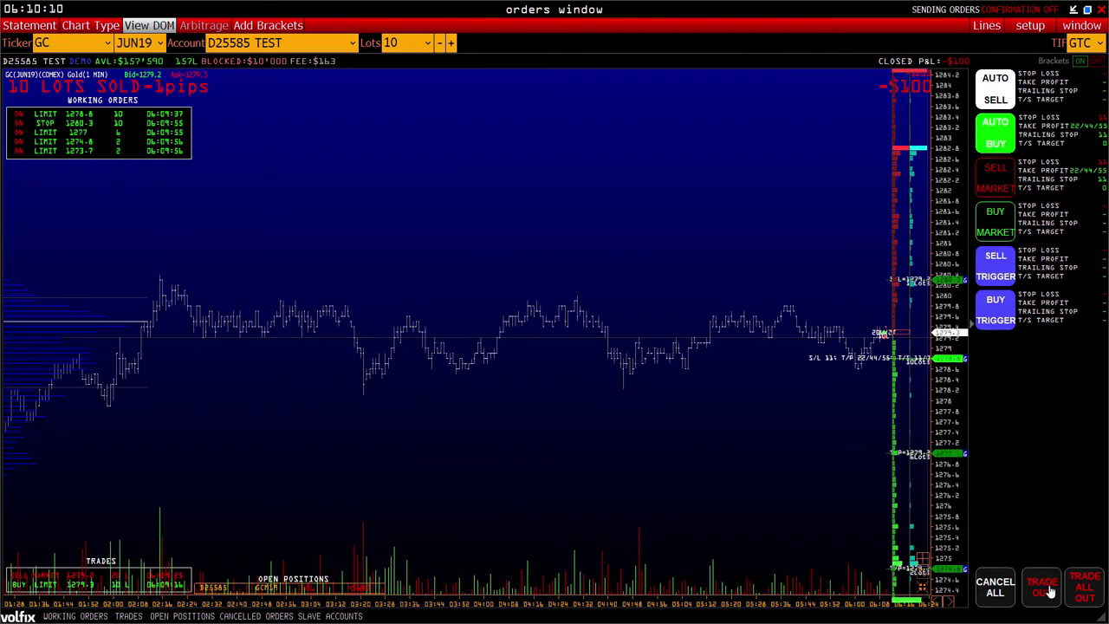
left_click(1082, 590)
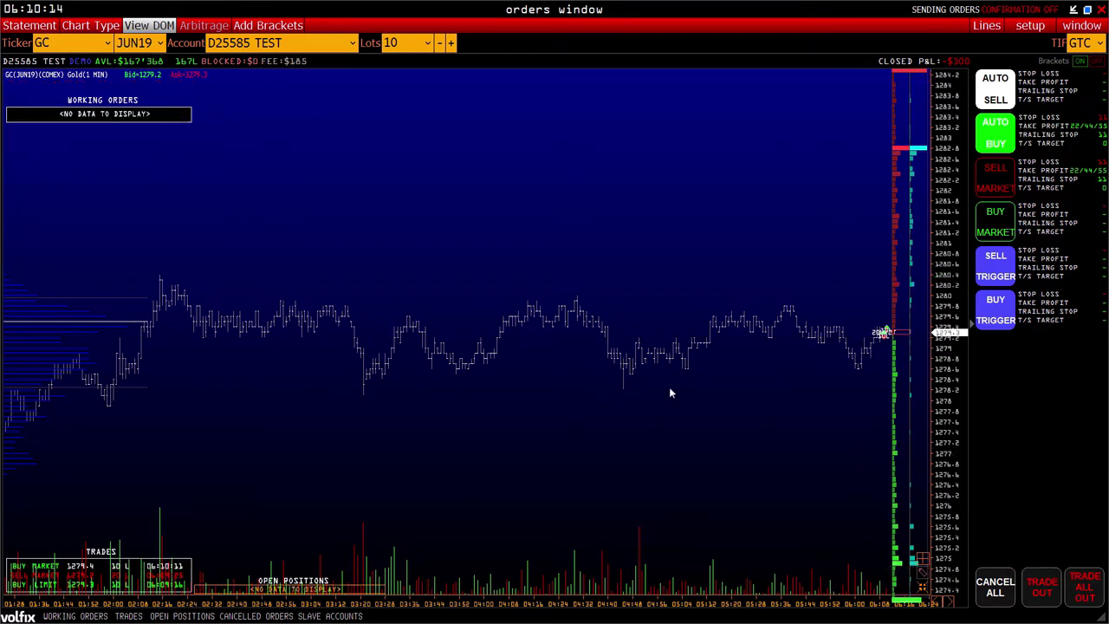
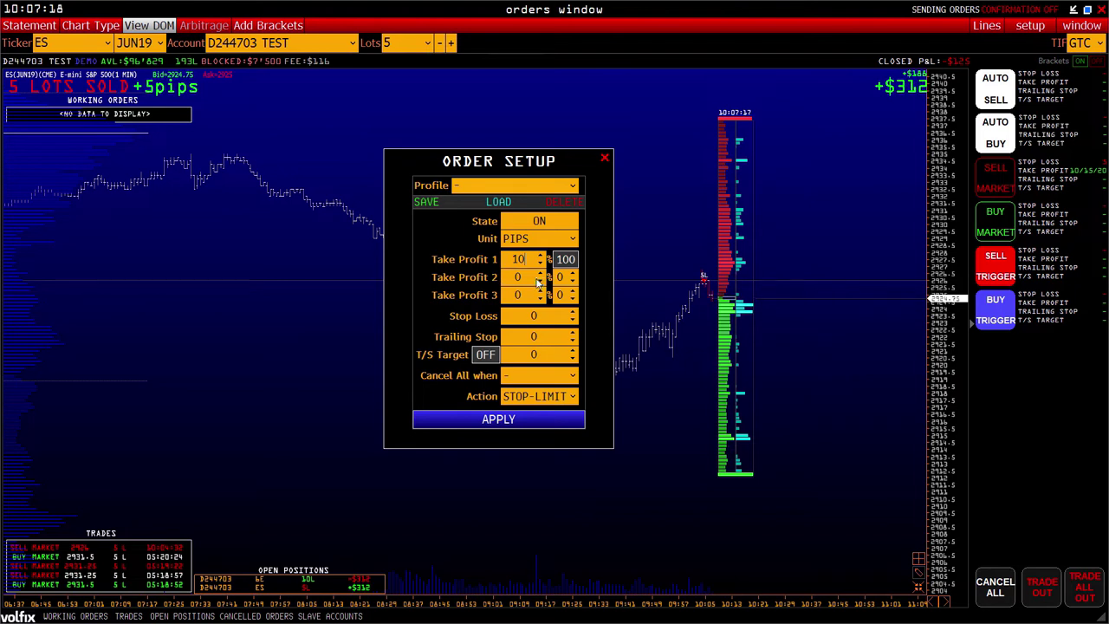
Set Take Profit 2 of the Sell Trigger brackets to 15 pips with a size of 50%
type("15")
left_click(562, 276)
type("50")
Set the Sell Trigger stop loss to 5 pips with the STOP-LIMIT action and apply the setup
key("BackSpace")
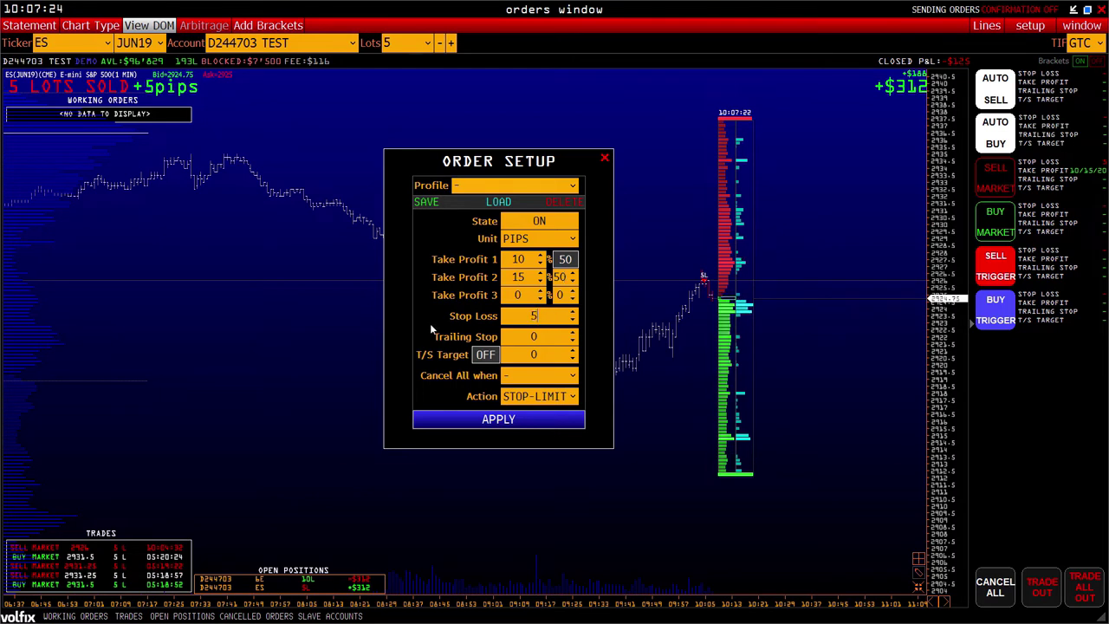
left_click(547, 397)
type("5")
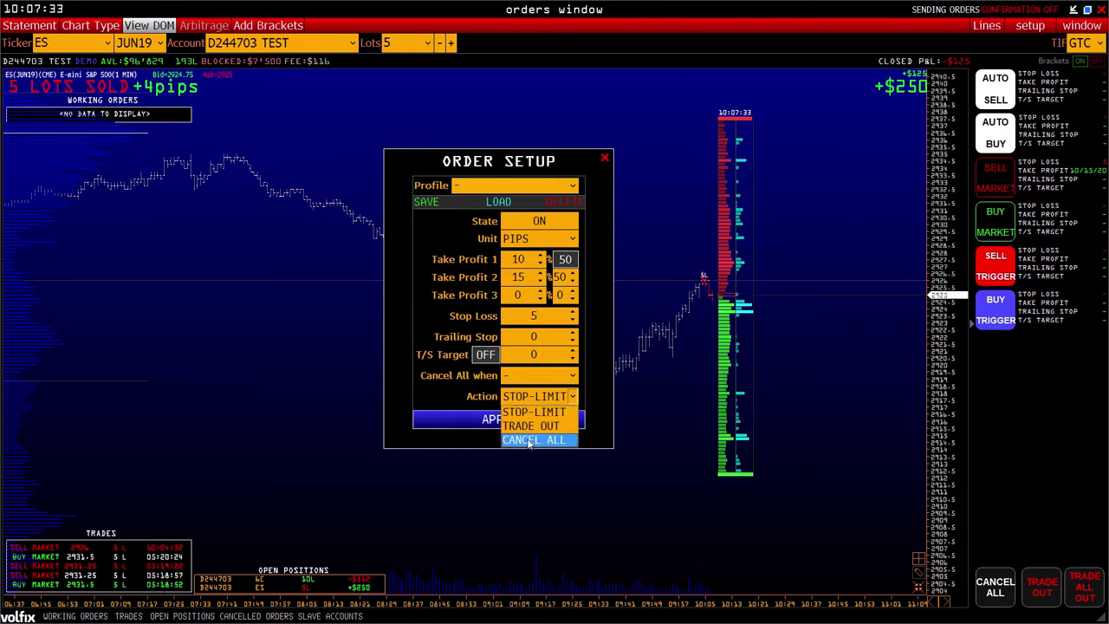
left_click(532, 412)
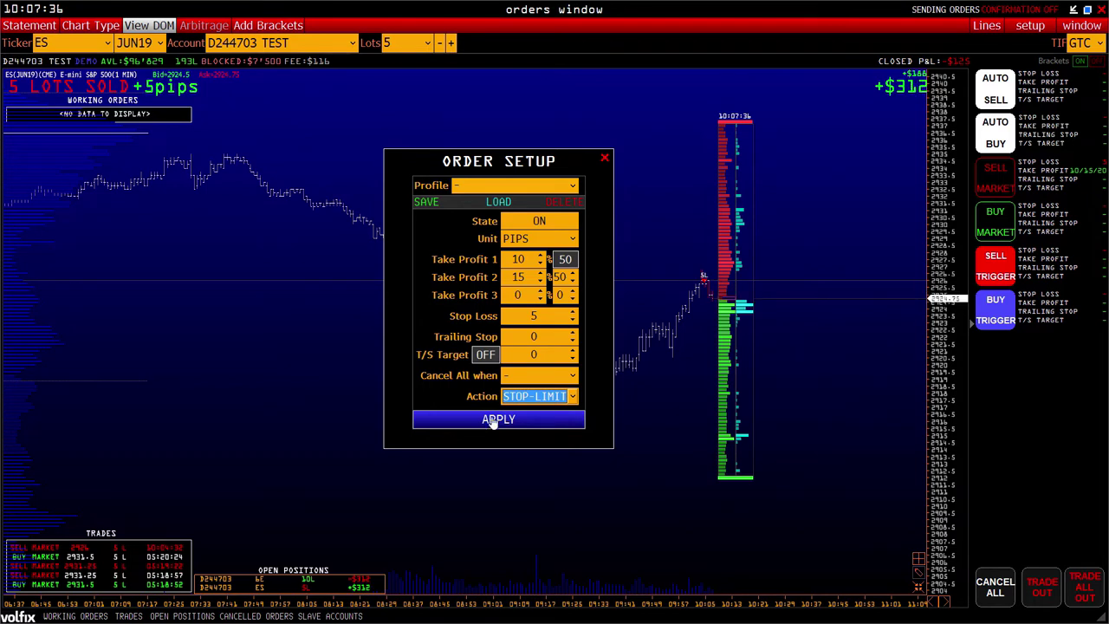
left_click(496, 419)
Place a 5-lot Sell Trigger order on ES with the trigger price at 2923.5 and the order price above the market
left_click(936, 313)
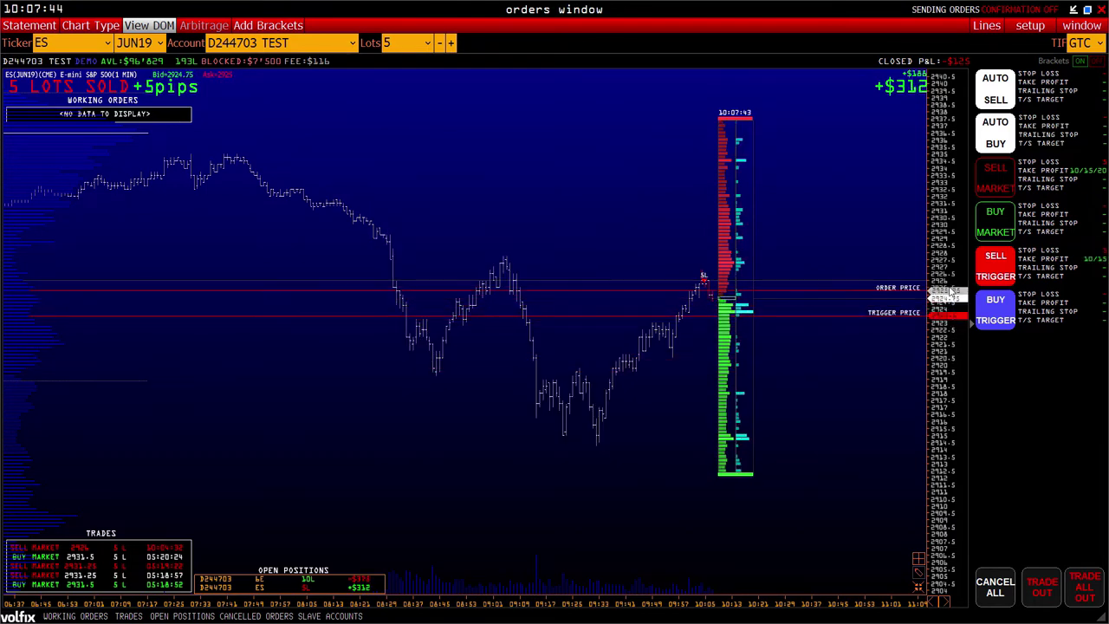
left_click(944, 273)
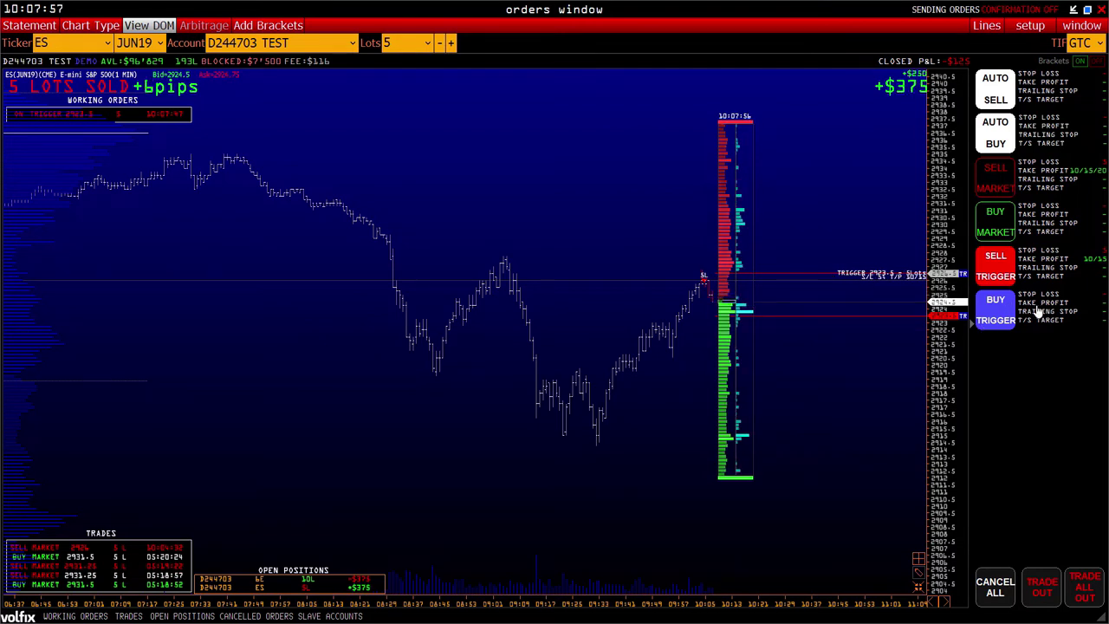
Place a 5-lot Buy Trigger order with the trigger at 2925.25 and the order price below the market, and cancel it
left_click(1009, 310)
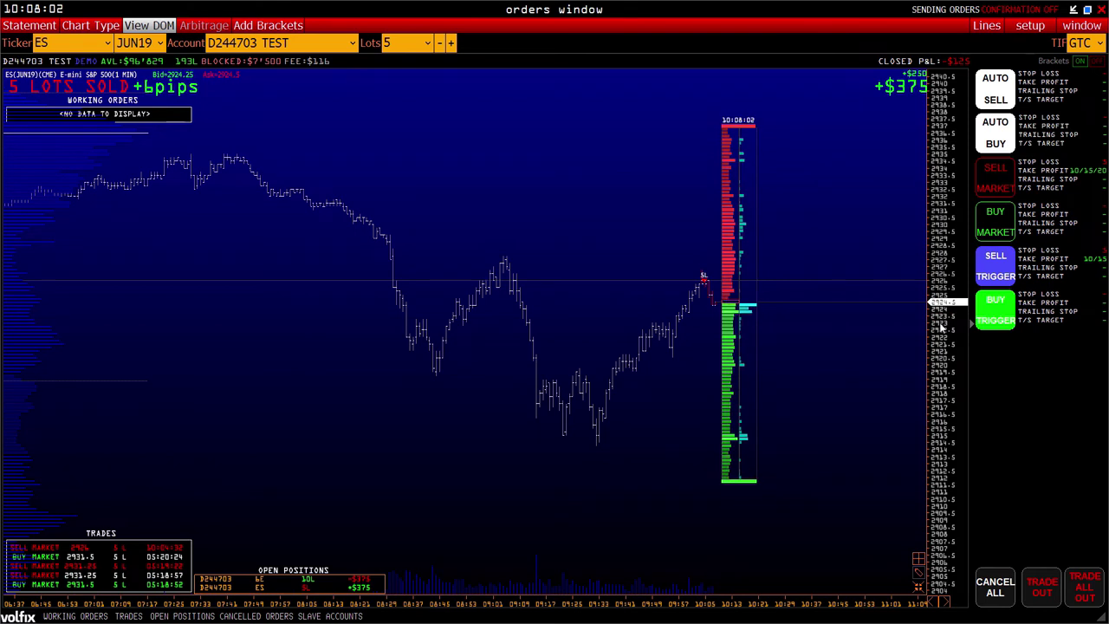
left_click(726, 294)
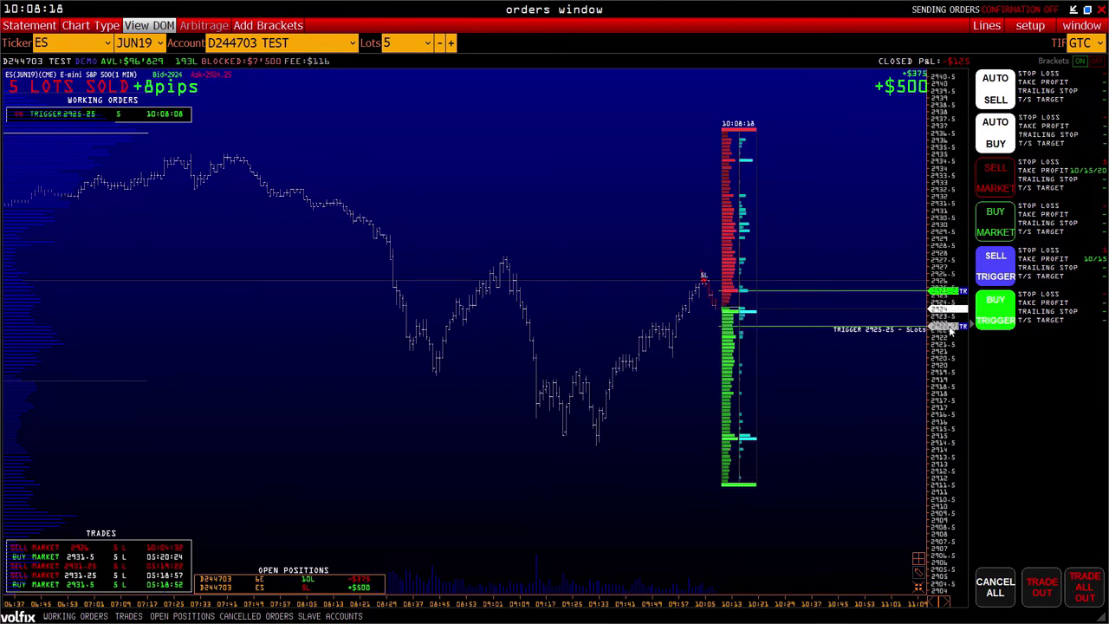
left_click(947, 329)
Set the Buy Trigger action to TRADE OUT and the Sell Trigger action to CANCEL ALL, applying each setup
left_click(613, 410)
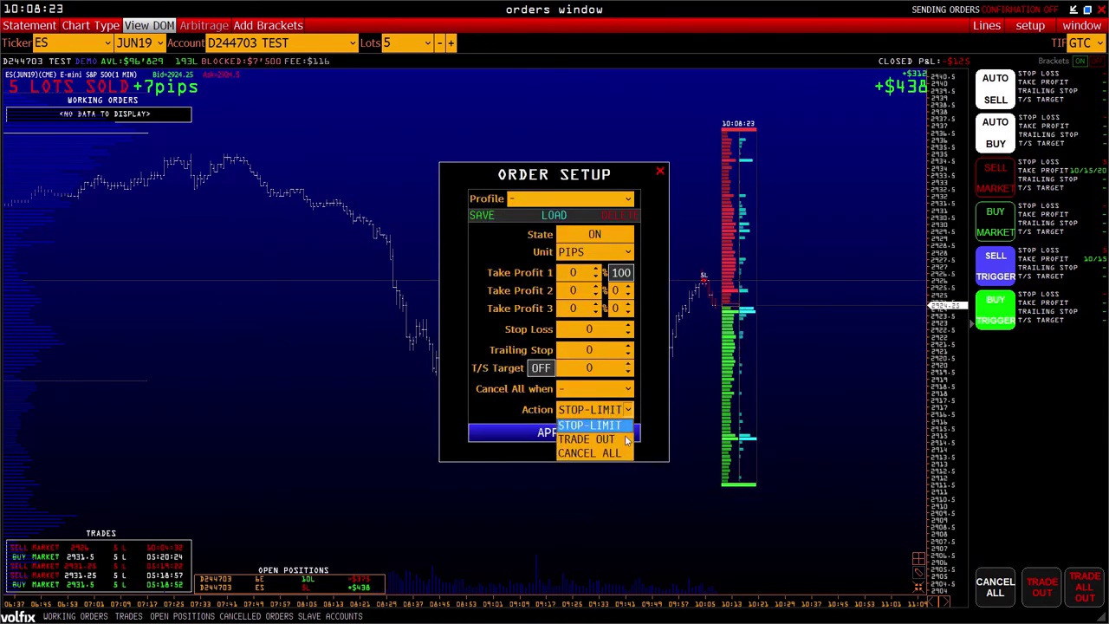
left_click(602, 440)
left_click(538, 433)
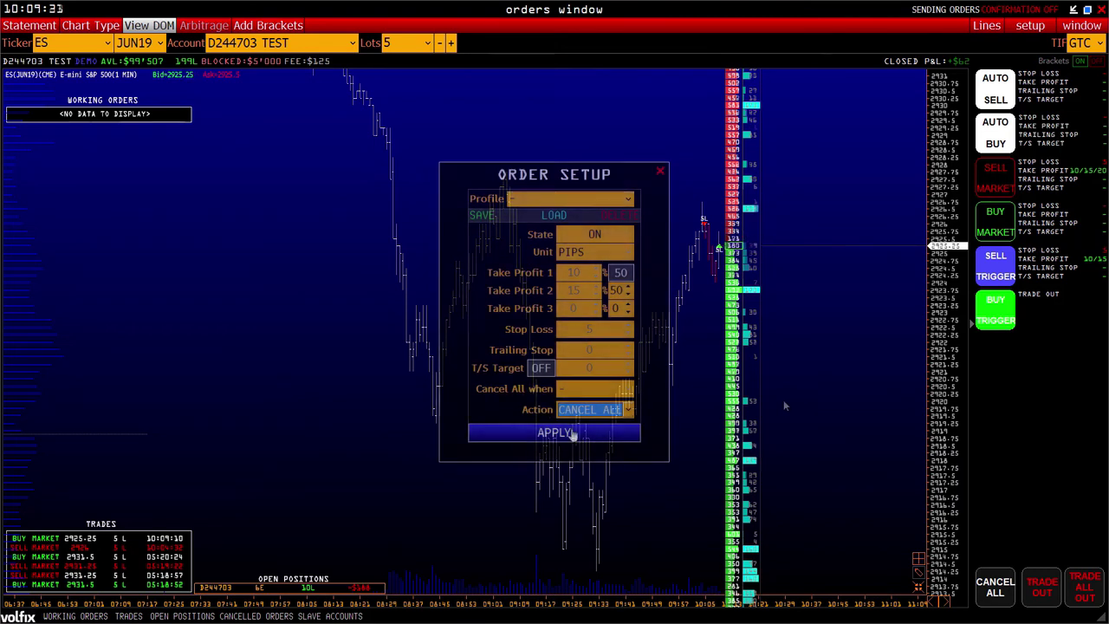
left_click(572, 433)
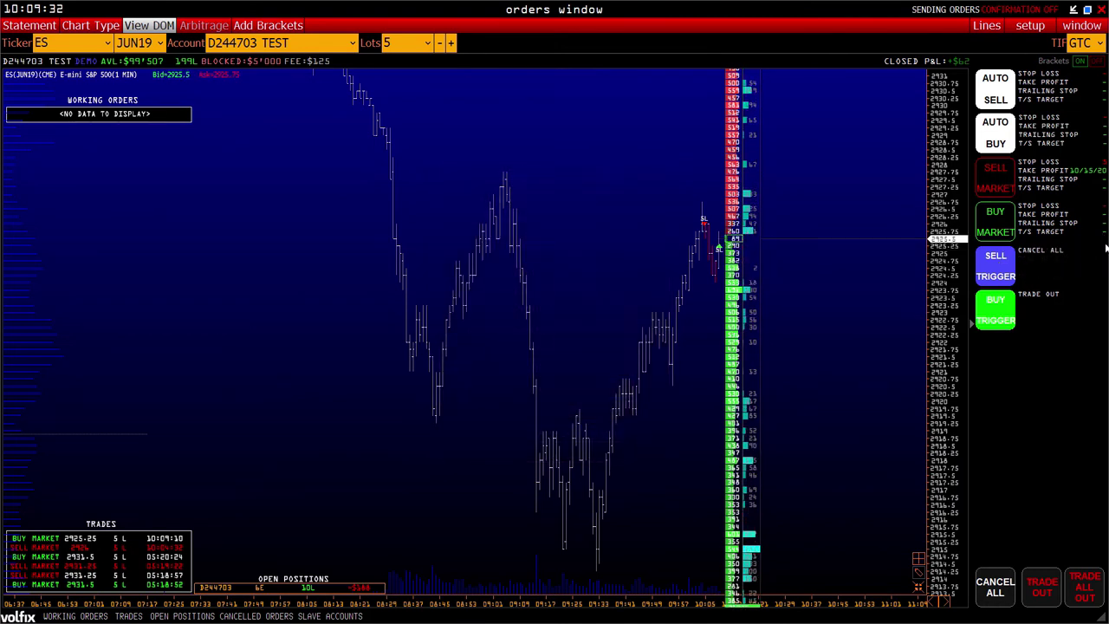
left_click(998, 316)
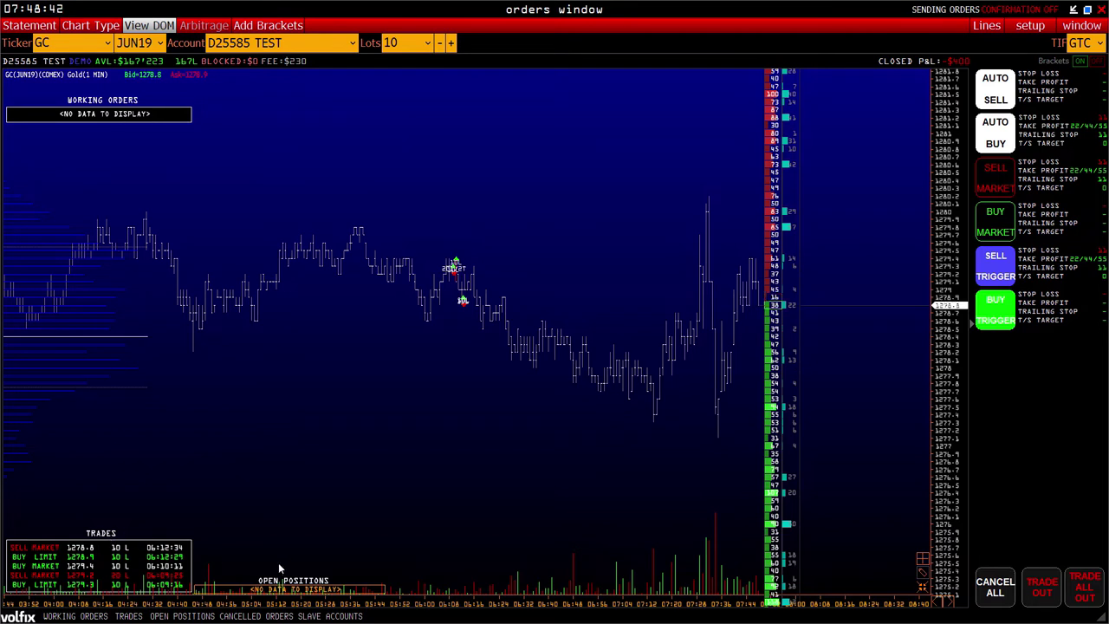
Hide the Working Orders, Trades and Open Positions tables on the GC chart and show them again
left_click(73, 617)
left_click(130, 617)
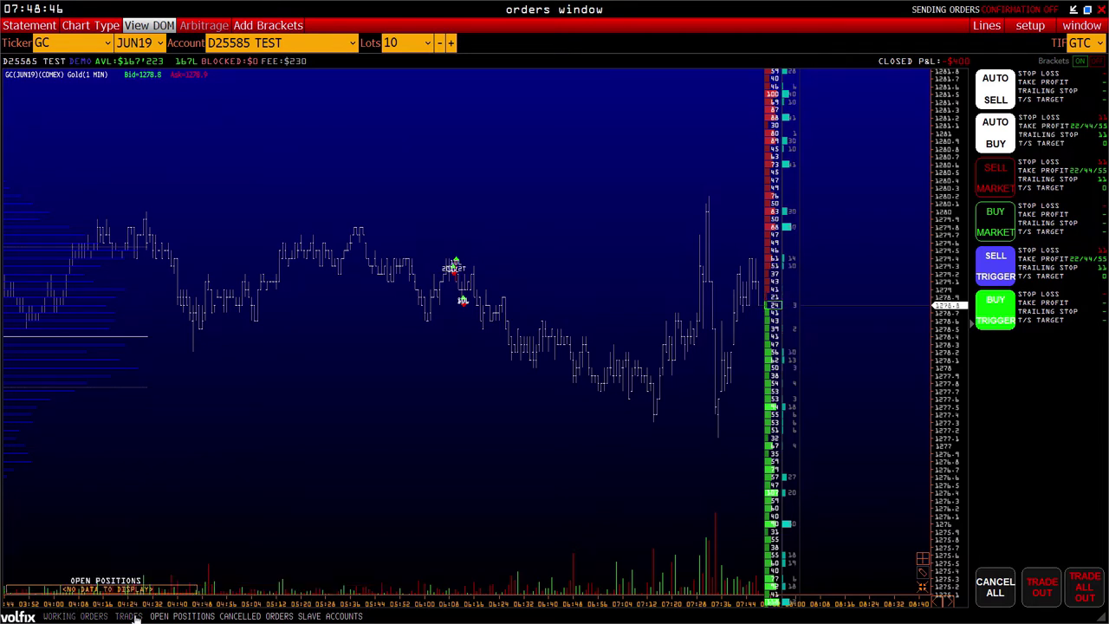
left_click(184, 617)
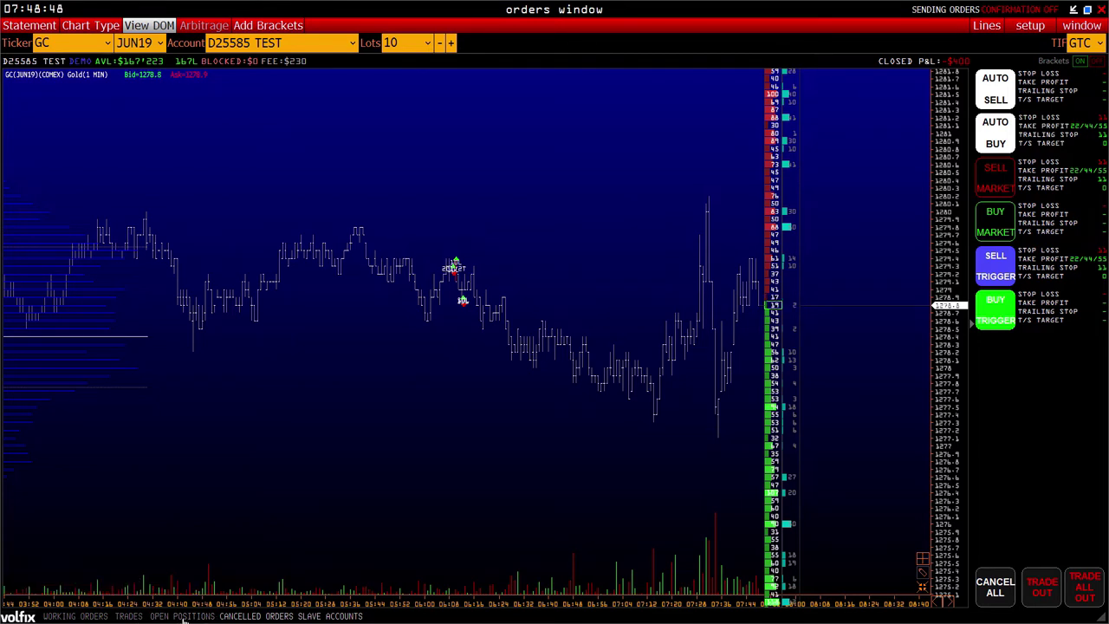
left_click(184, 617)
left_click(104, 616)
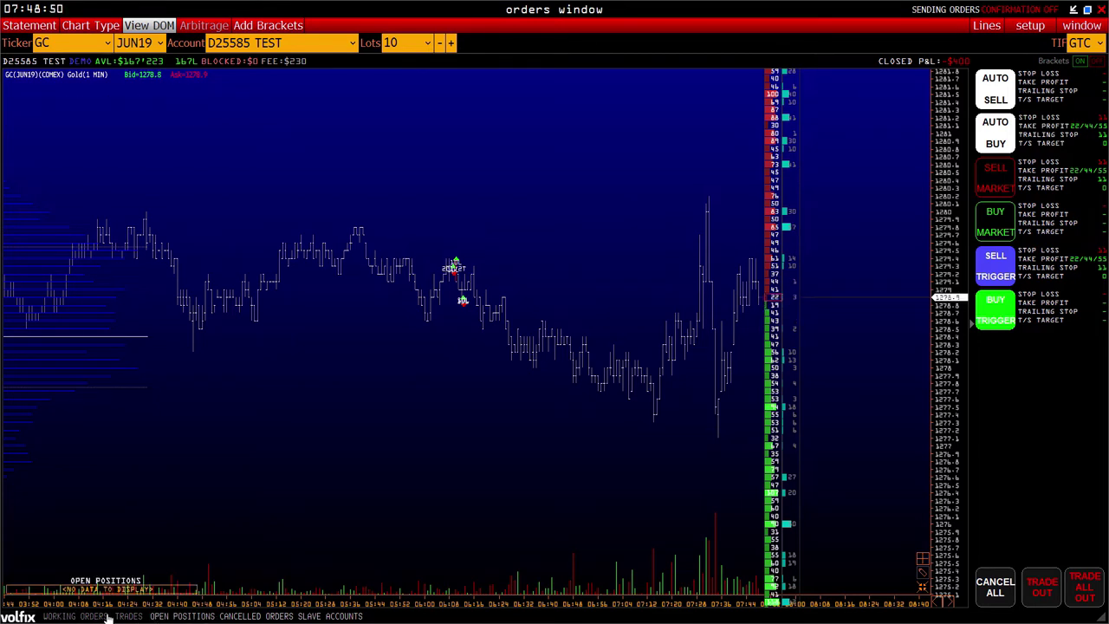
left_click(128, 617)
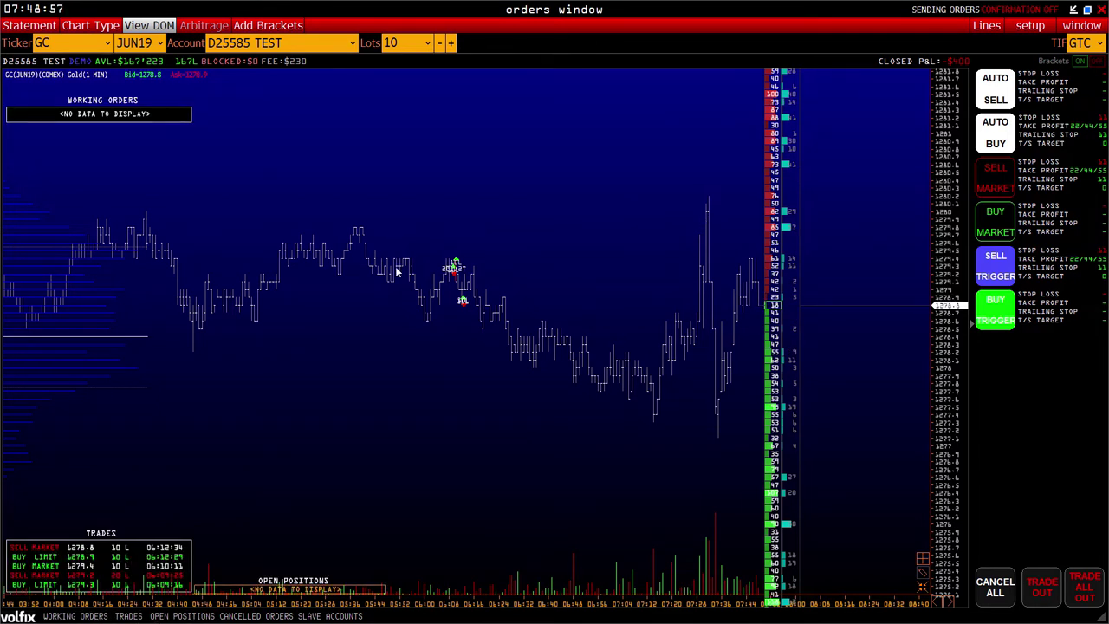
Review the chart type options and apply the MAX VOL bar type to the 1-minute GC bar chart
left_click(96, 27)
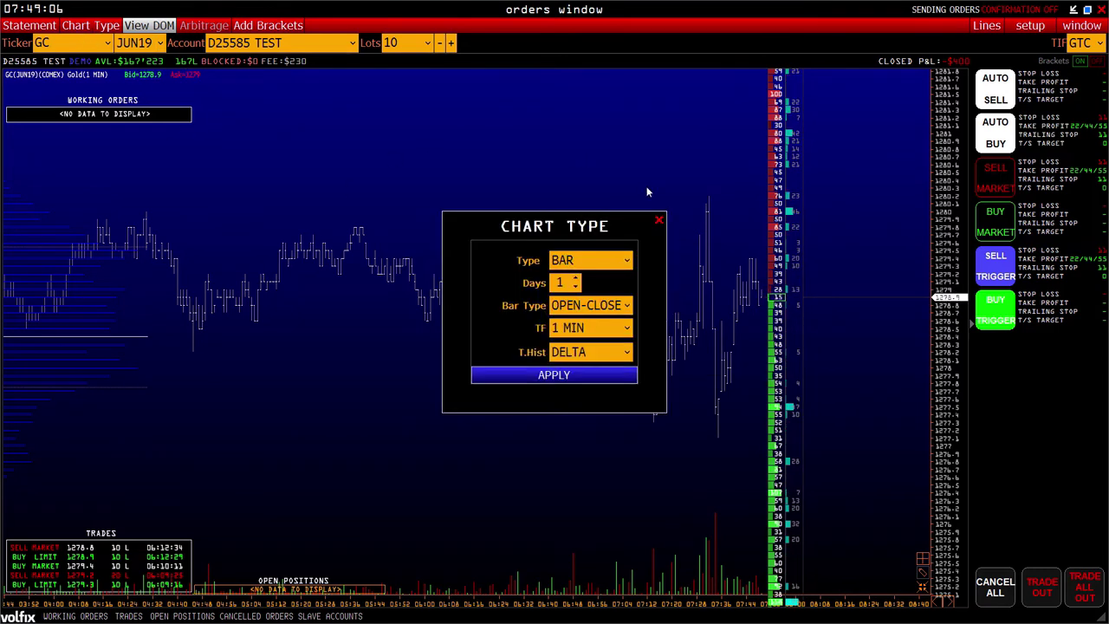
left_click_drag(555, 221, 536, 199)
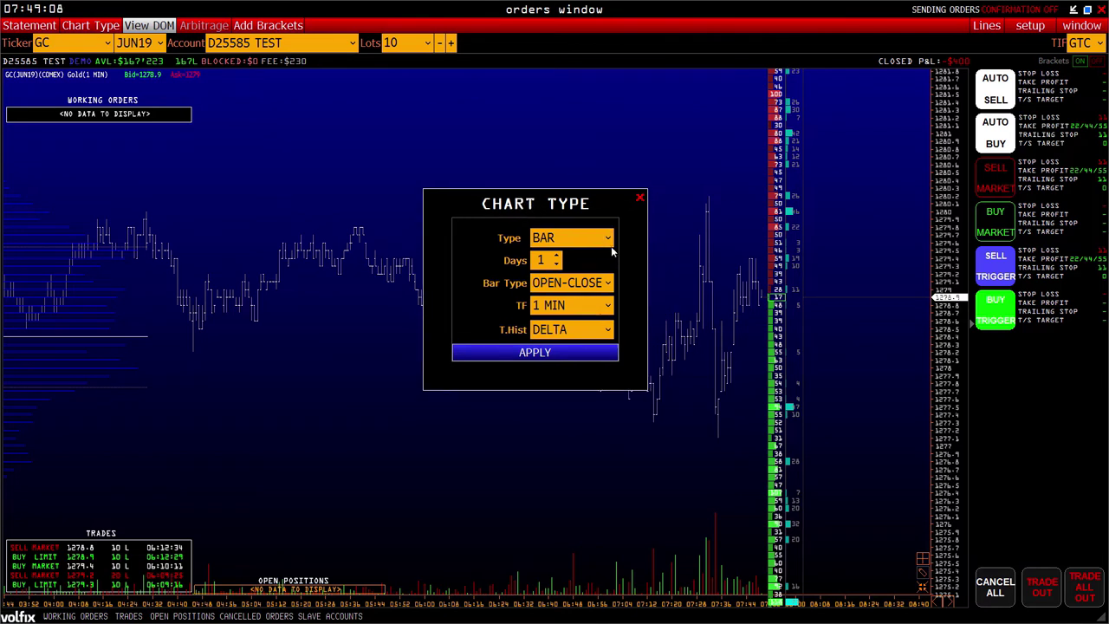
left_click(557, 239)
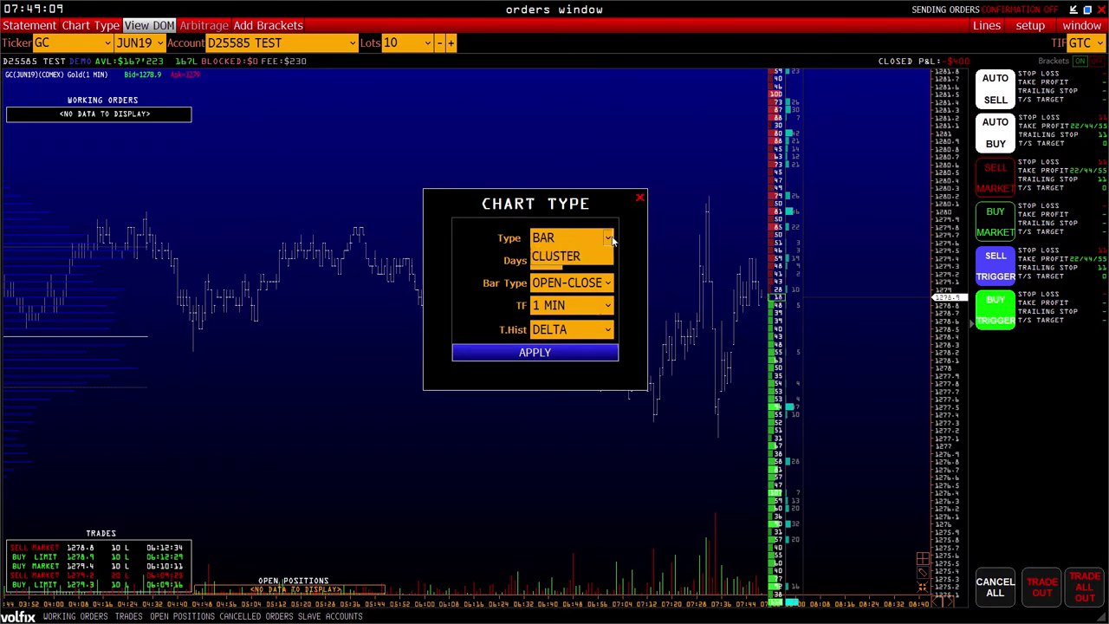
left_click(564, 234)
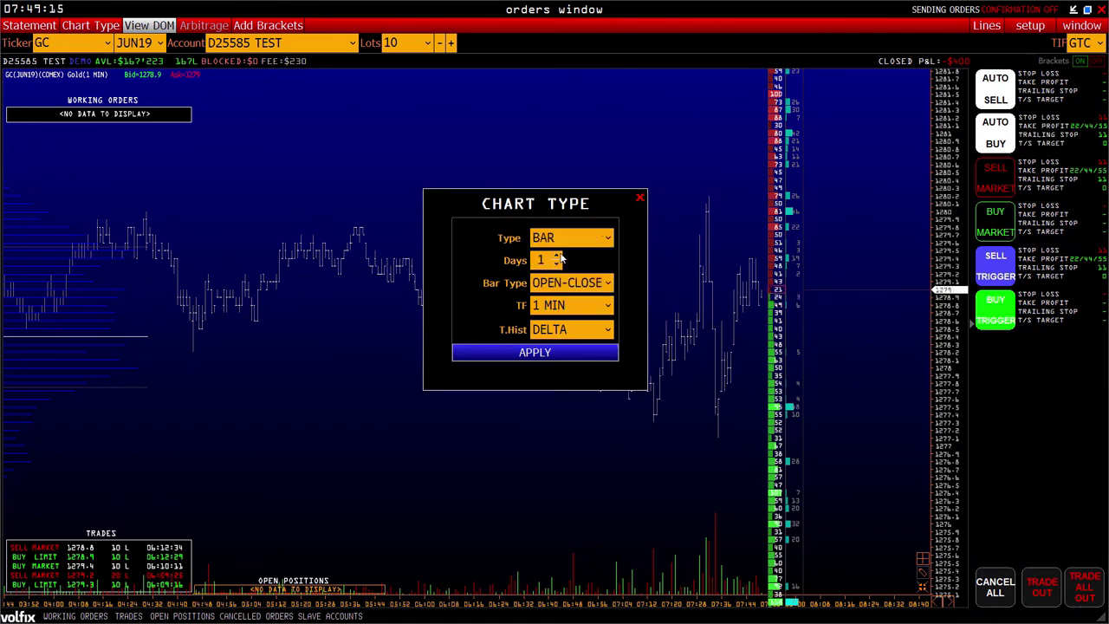
left_click(554, 282)
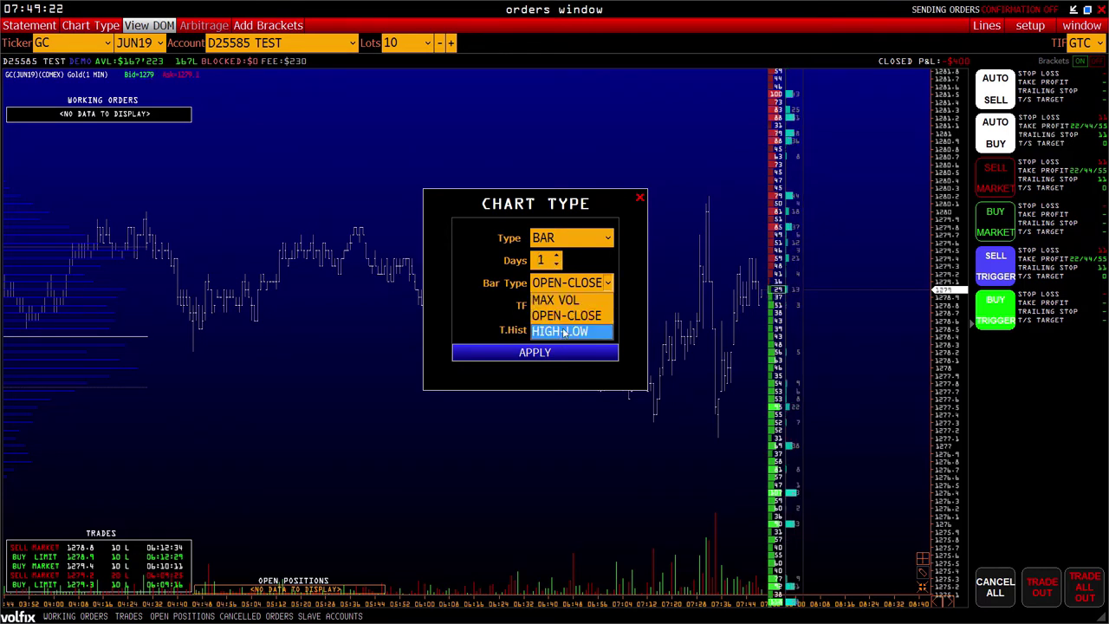
left_click(238, 307)
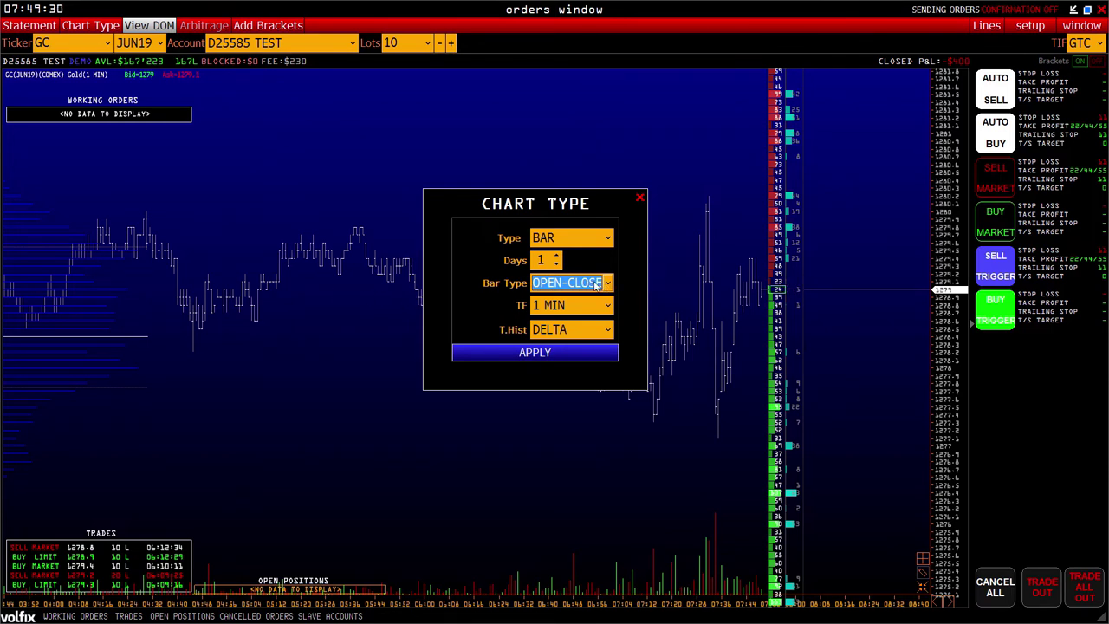
left_click(608, 284)
left_click(572, 301)
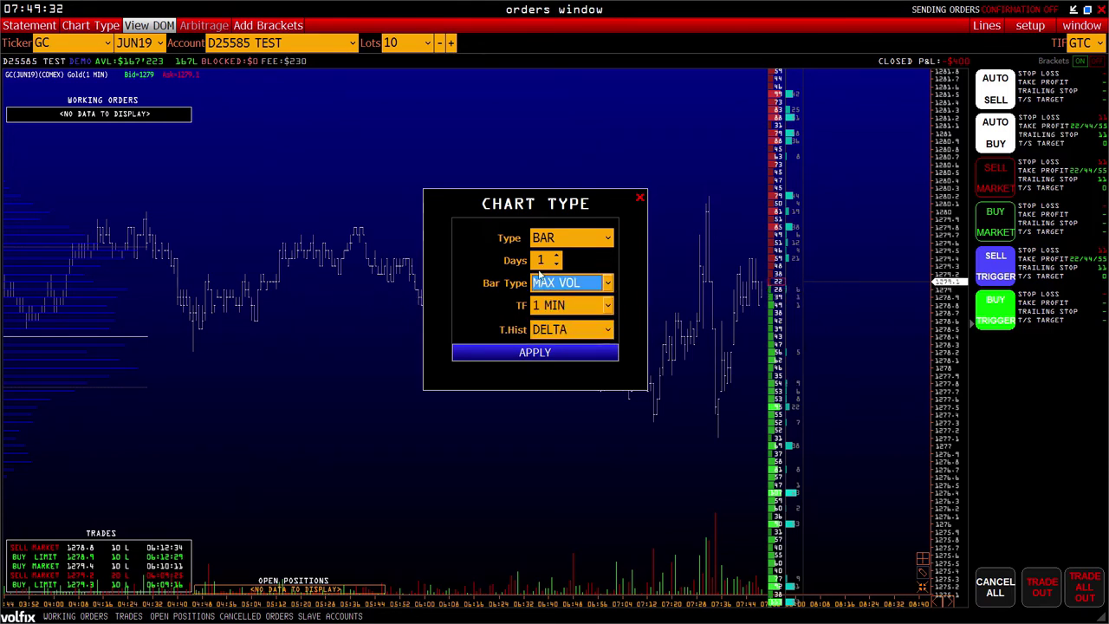
left_click(531, 352)
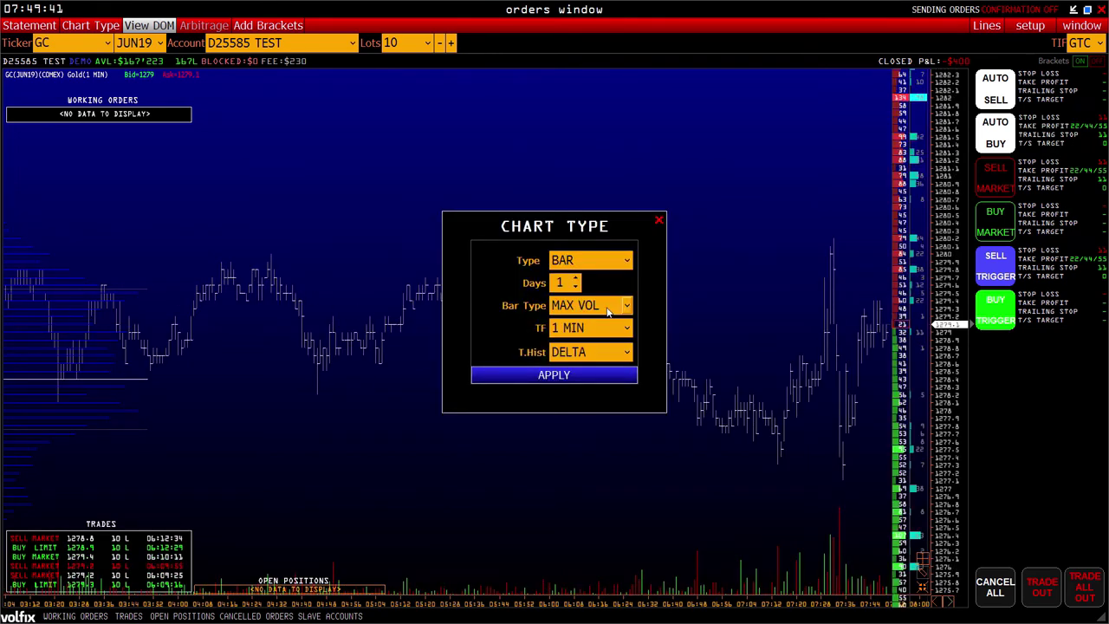
Change the GC chart's bar type to HIGH-LOW and apply it
left_click(608, 311)
left_click(598, 356)
left_click(546, 377)
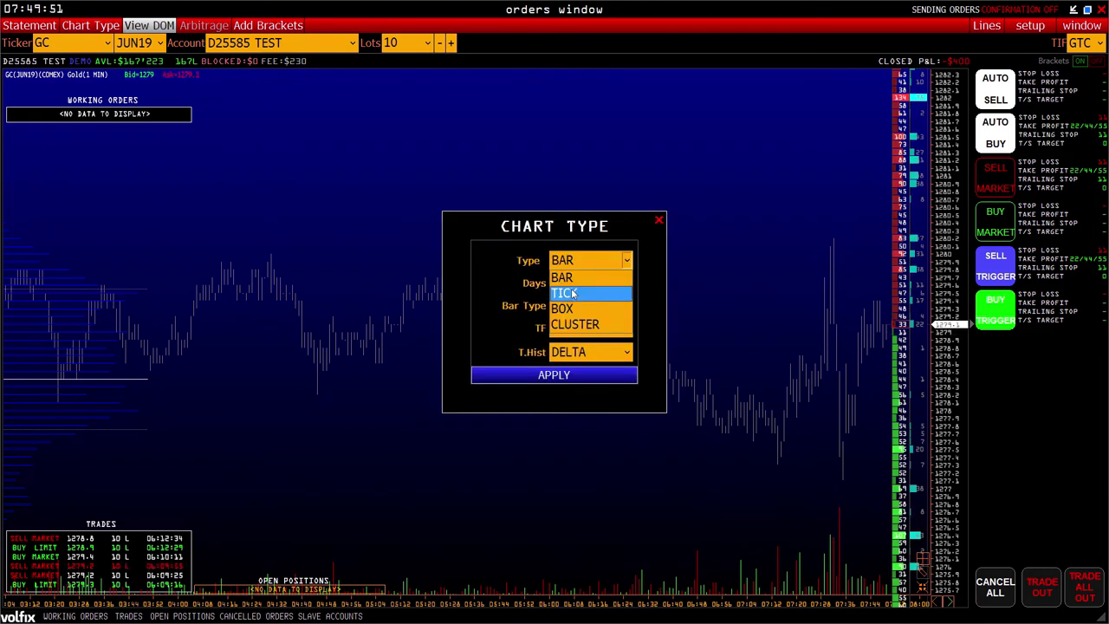
Switch the GC chart type to TICK with a 4-hour period and apply it
left_click(563, 292)
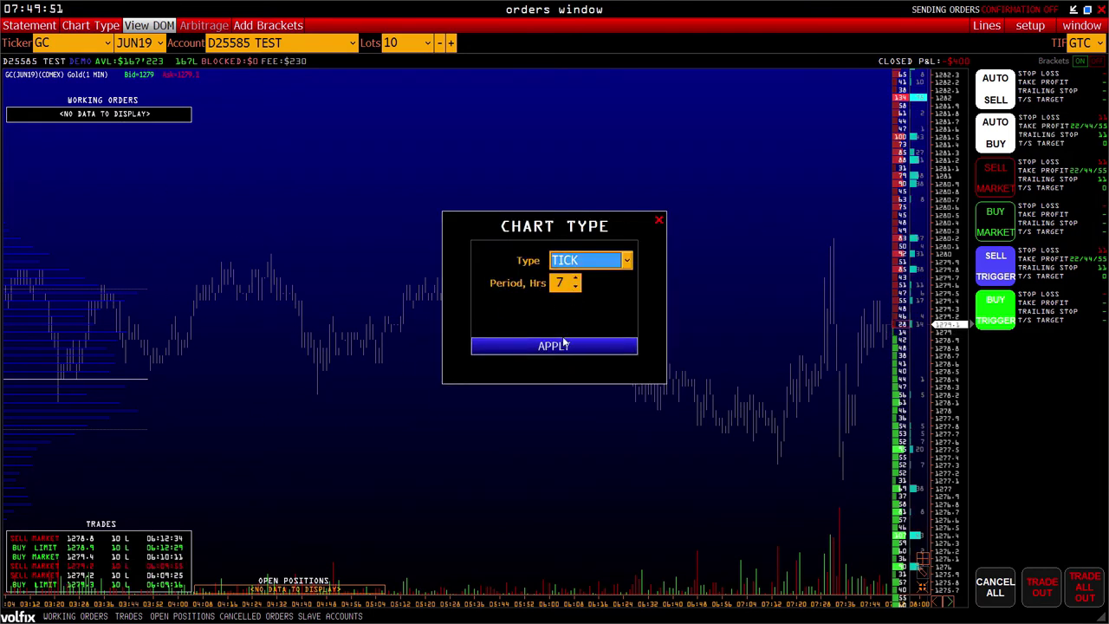
left_click(574, 287)
left_click(574, 287)
left_click(575, 287)
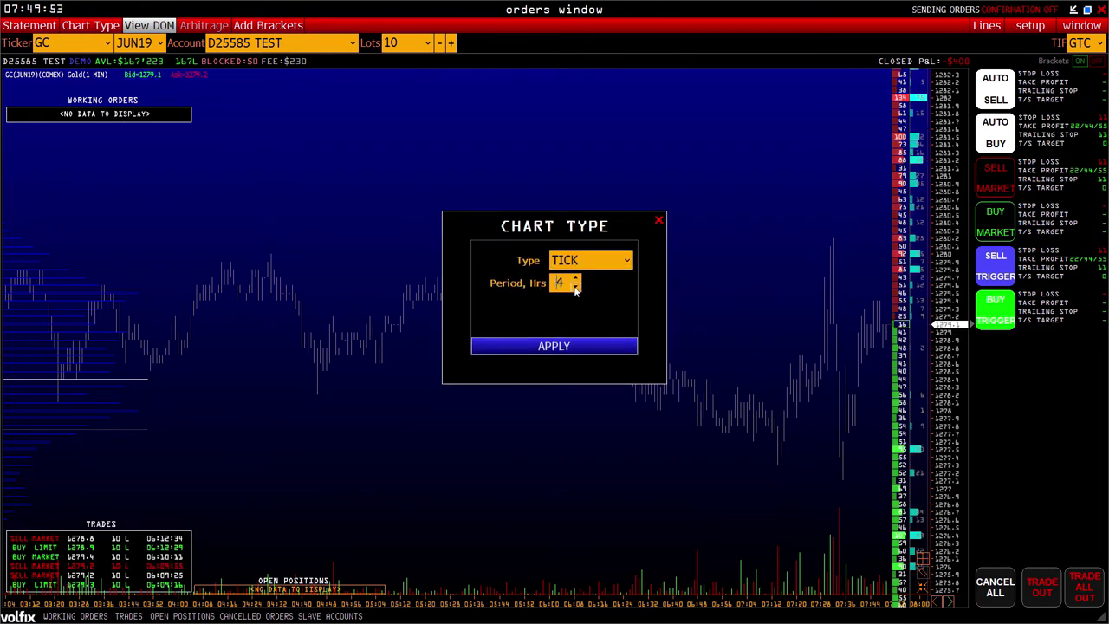
left_click(570, 346)
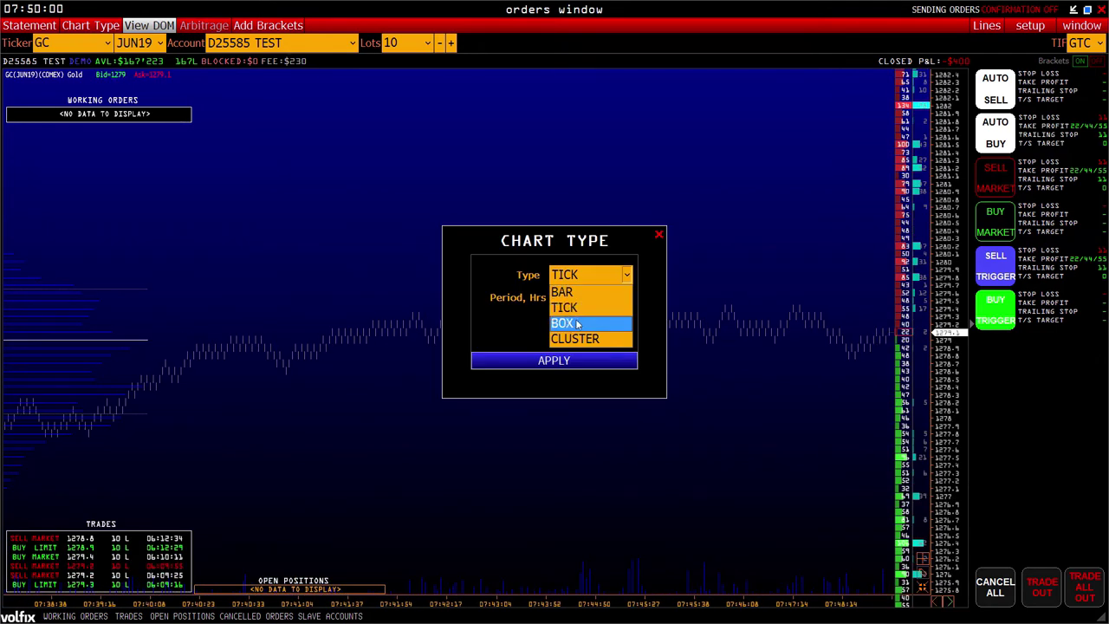
Apply a BOX chart to GC with 2 days, VOLUME box type, 30 SEC timeframe, 5 MIN box period and VOLUME histogram
left_click(576, 391)
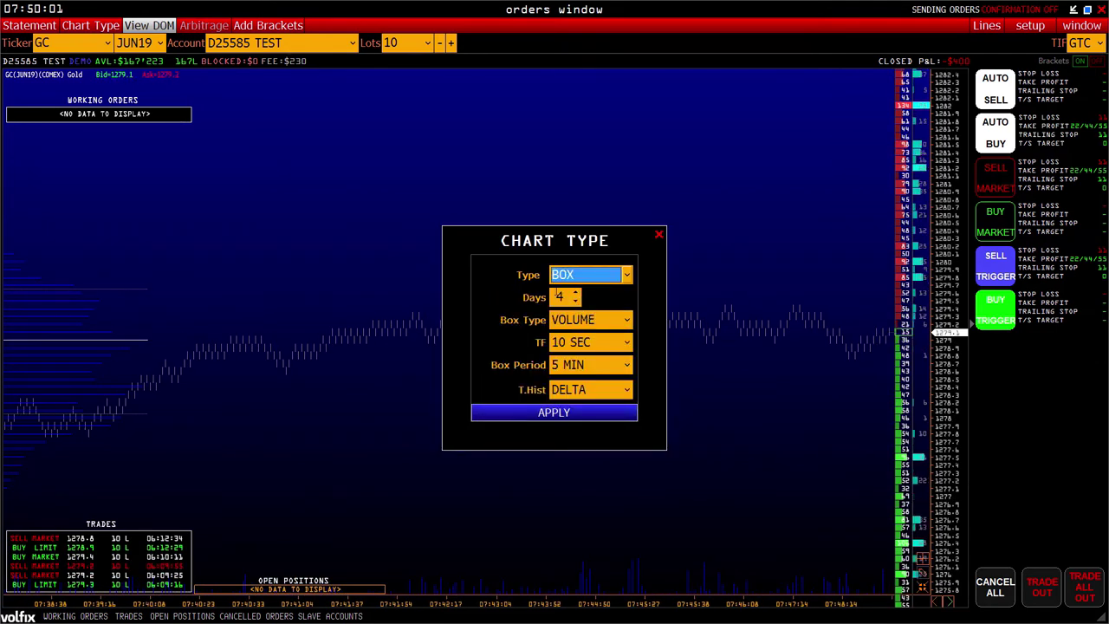
left_click(575, 301)
left_click(576, 301)
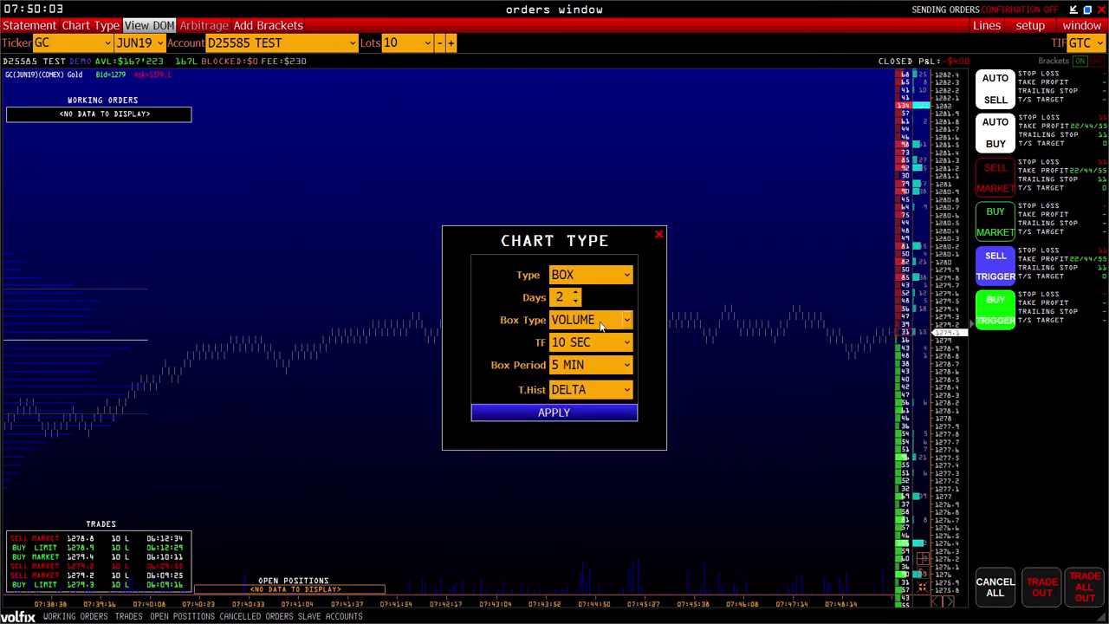
left_click(600, 323)
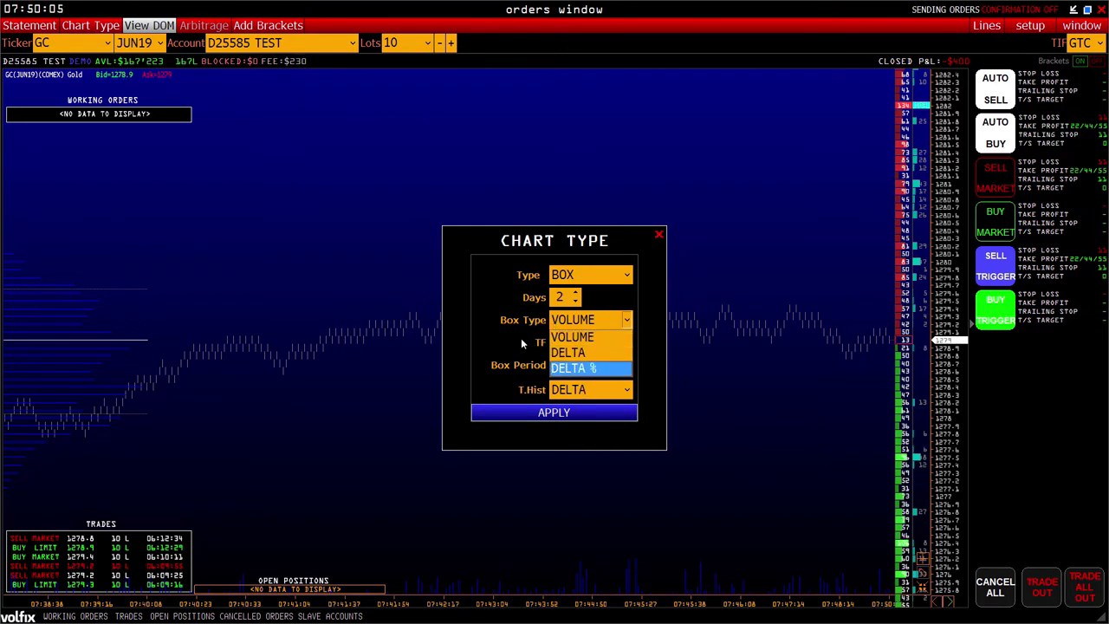
left_click(536, 352)
left_click(626, 342)
left_click(572, 409)
scroll(572, 409, "down", 1)
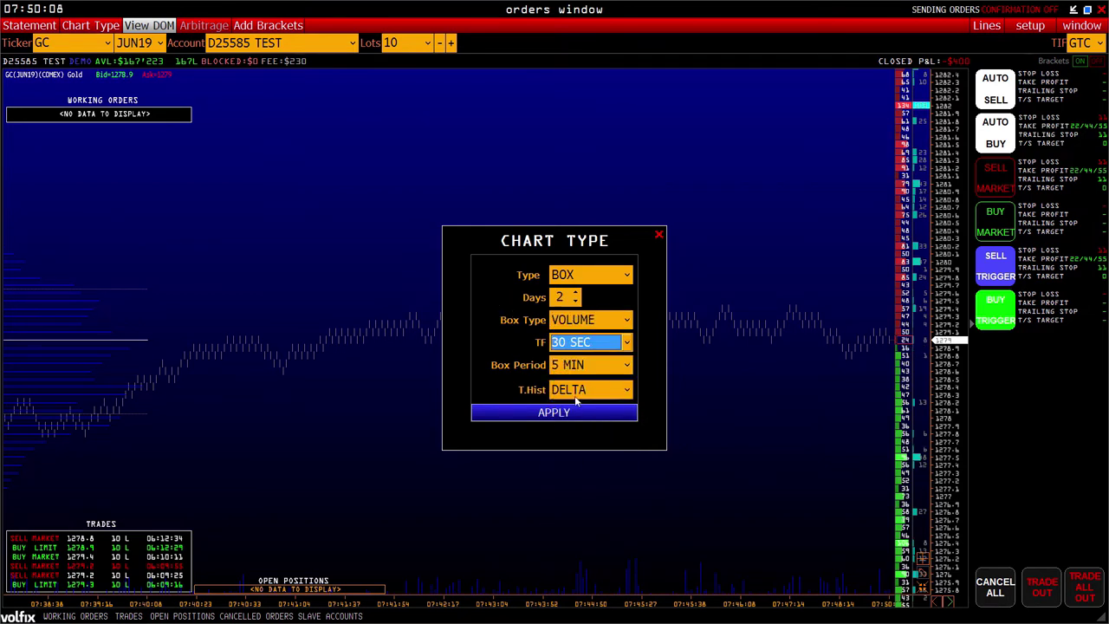
left_click(590, 386)
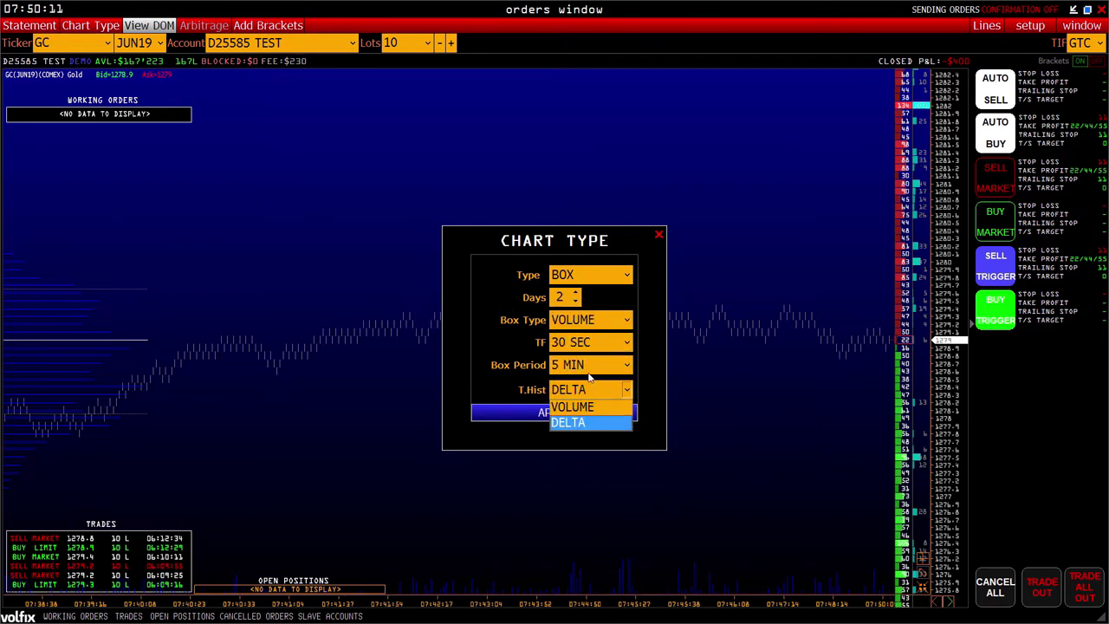
left_click(572, 406)
left_click(564, 412)
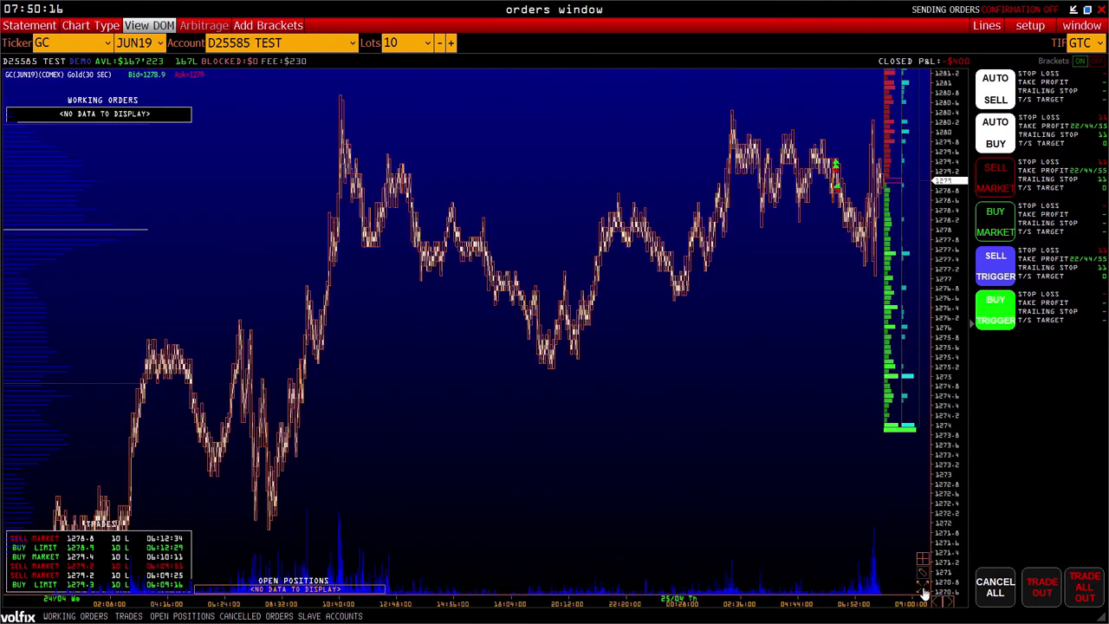
Change the GC chart type to CLUSTER with a 5 MIN timeframe and apply it
left_click(91, 25)
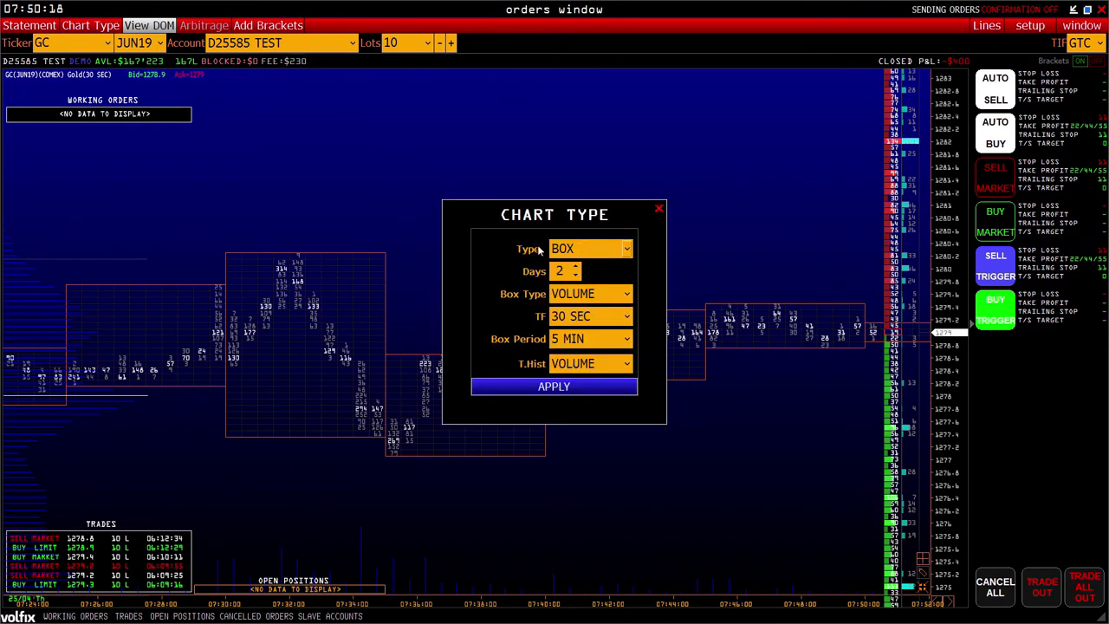
left_click(622, 249)
left_click(574, 313)
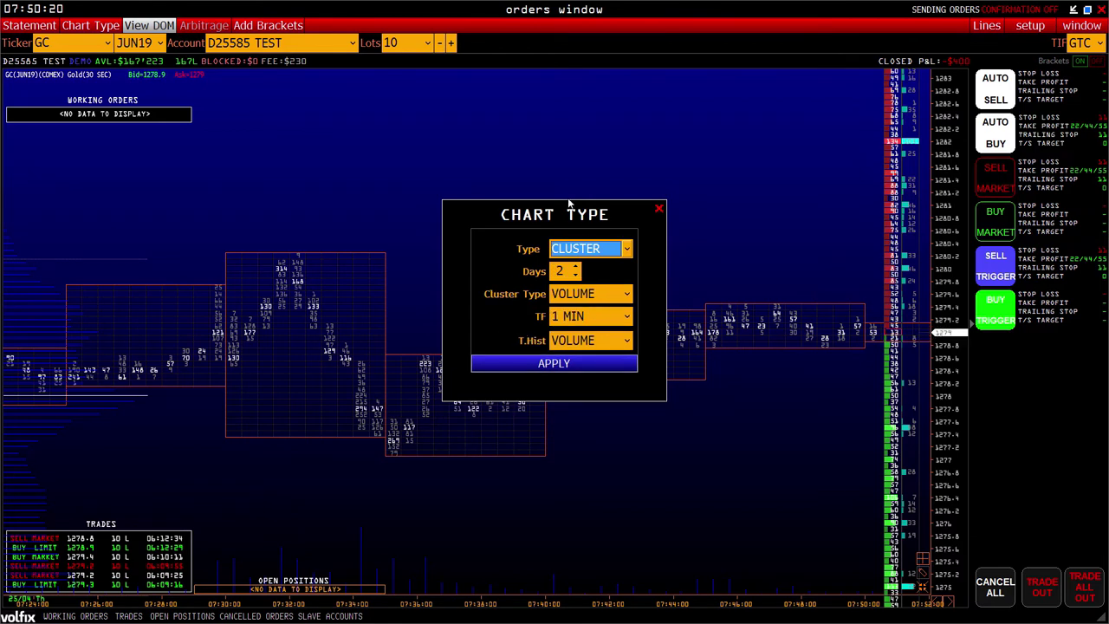
left_click(591, 316)
left_click(589, 395)
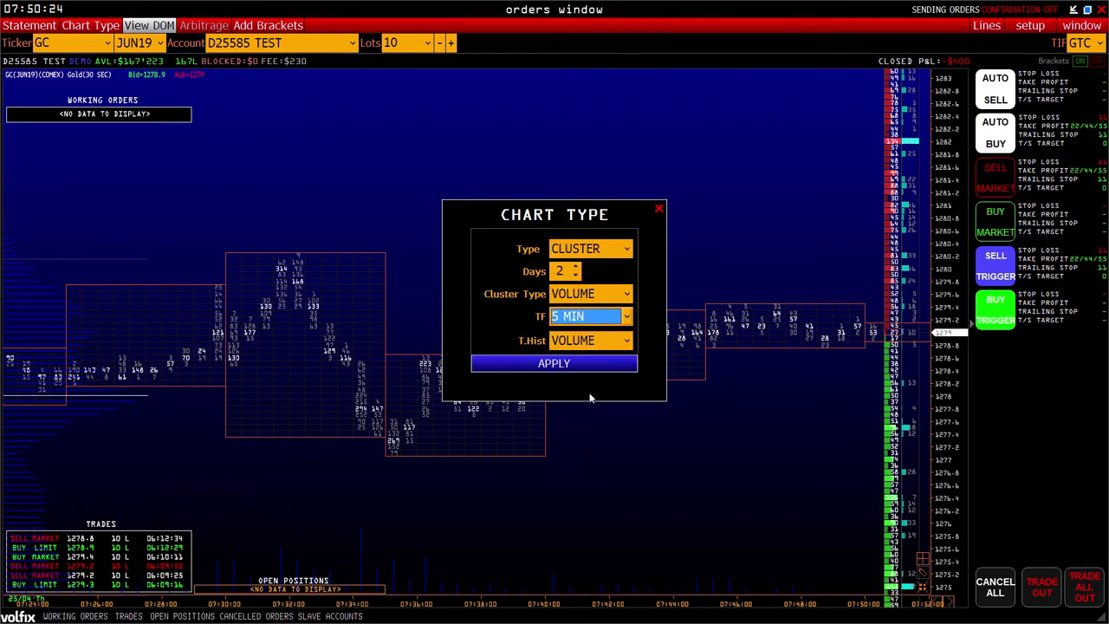
left_click(555, 364)
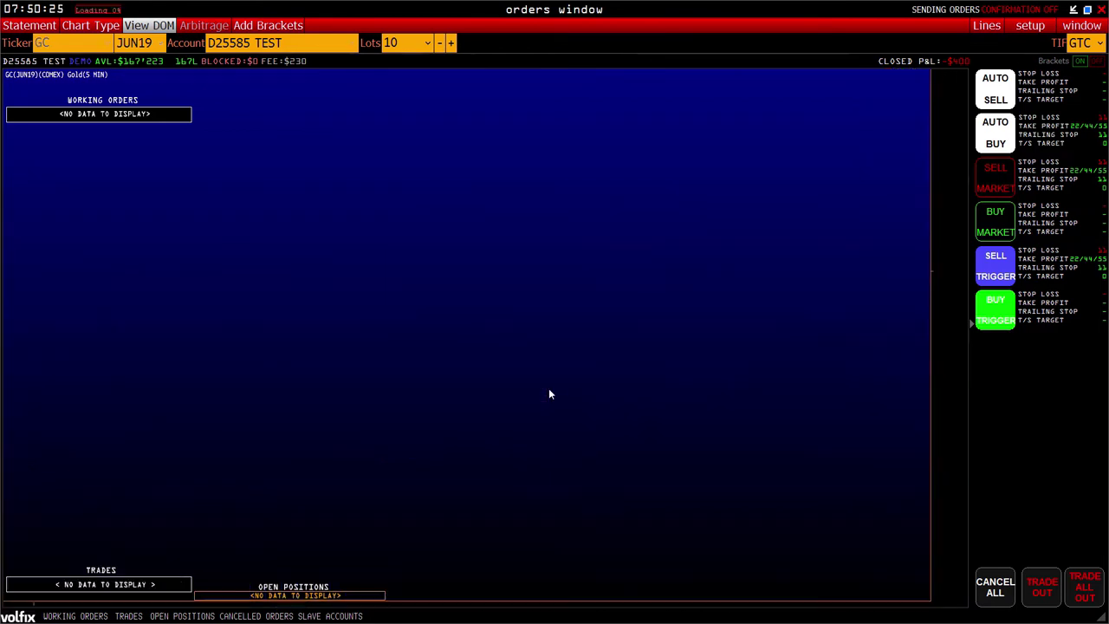
Turn on arbitrage mode and set ES as the first ticker and NQ as the second
left_click(145, 27)
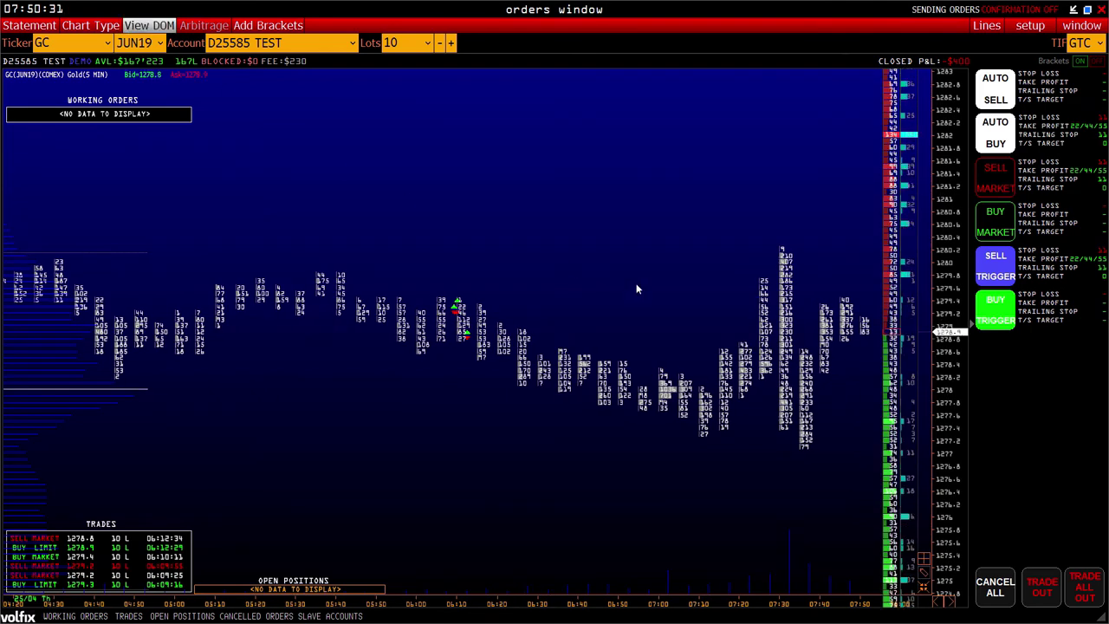
left_click(195, 28)
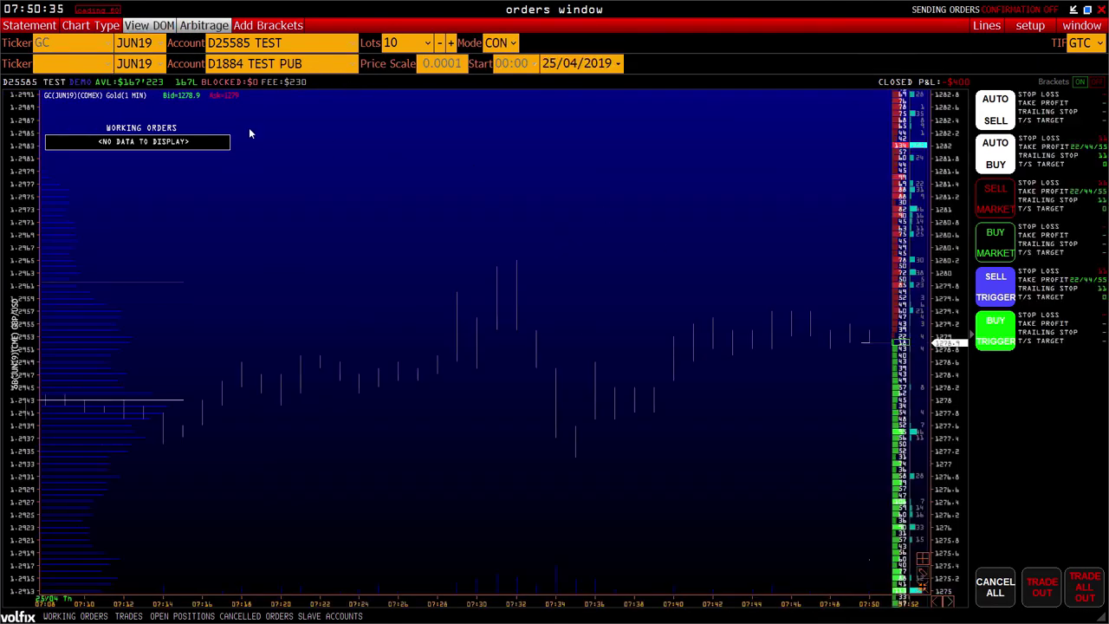
left_click(107, 42)
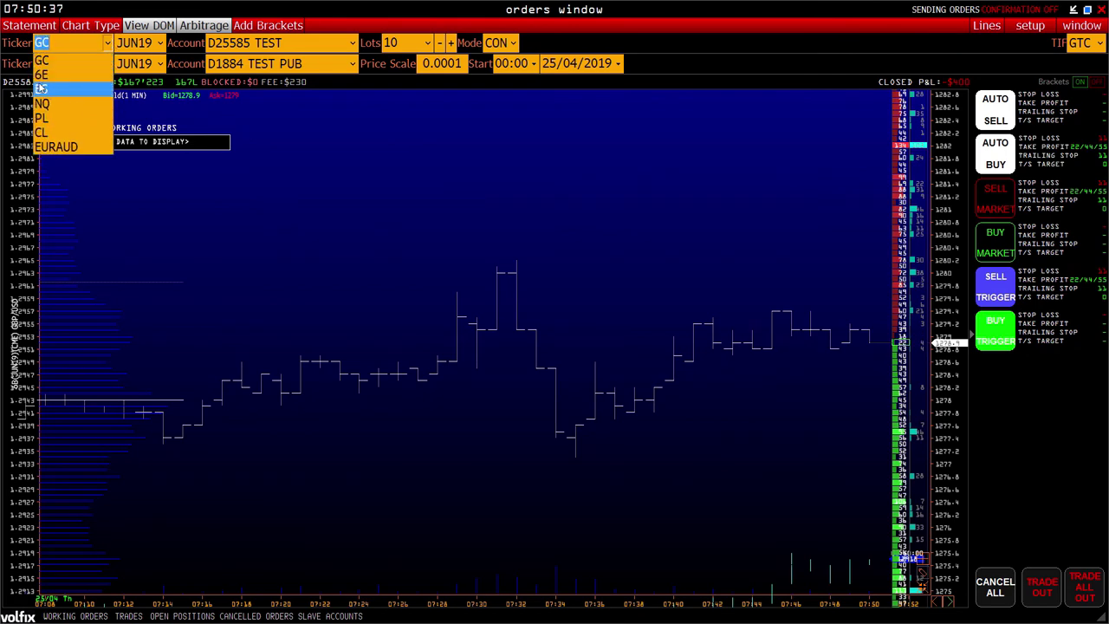
left_click(52, 91)
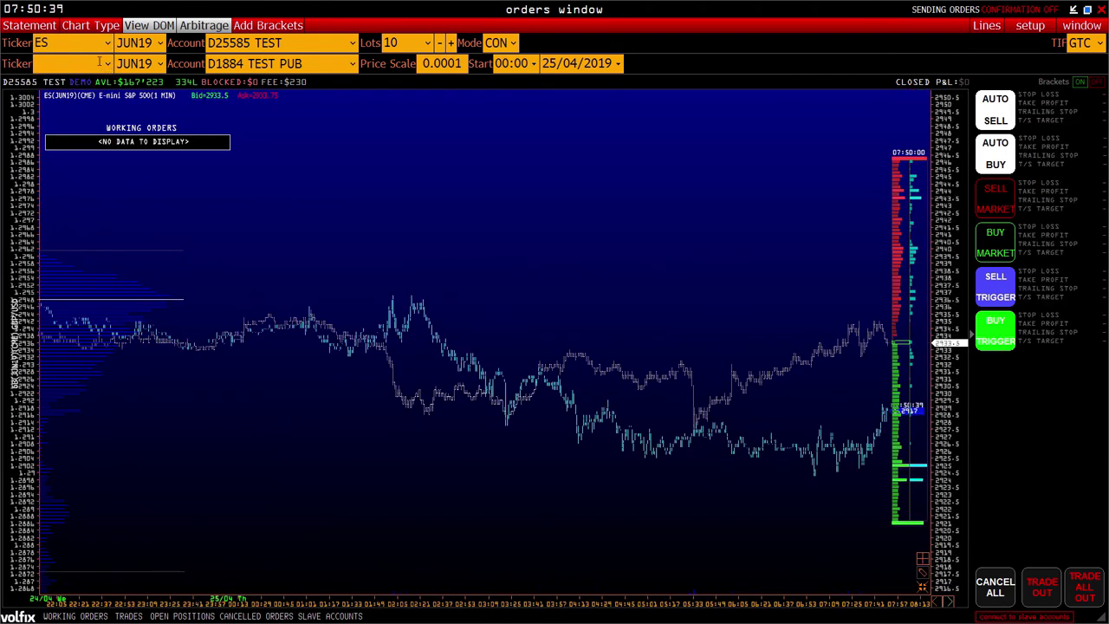
left_click(94, 65)
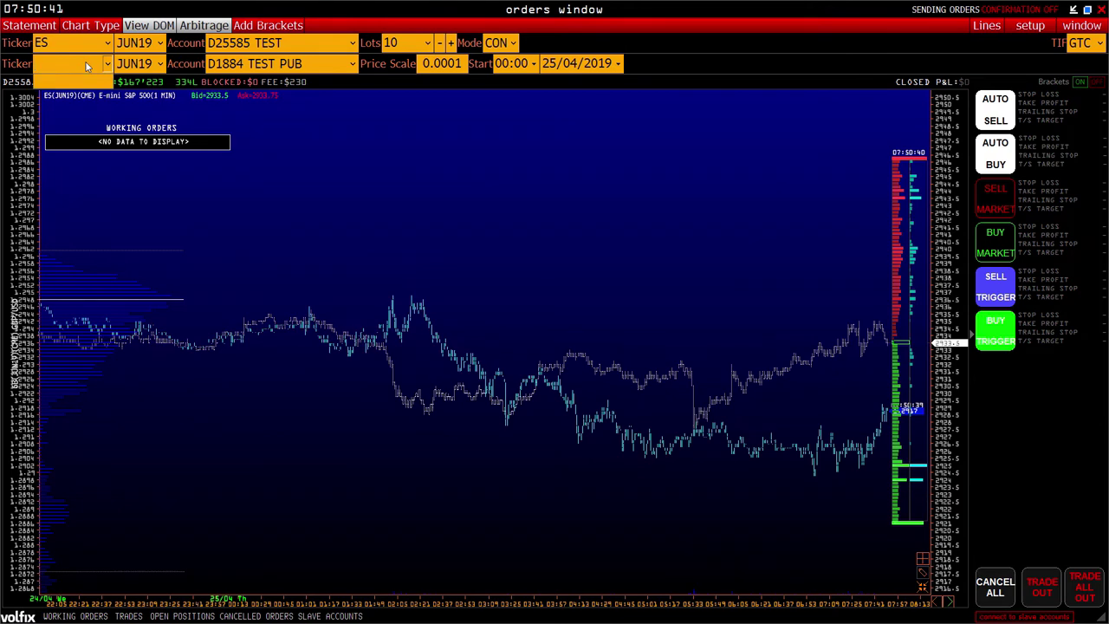
type("nq")
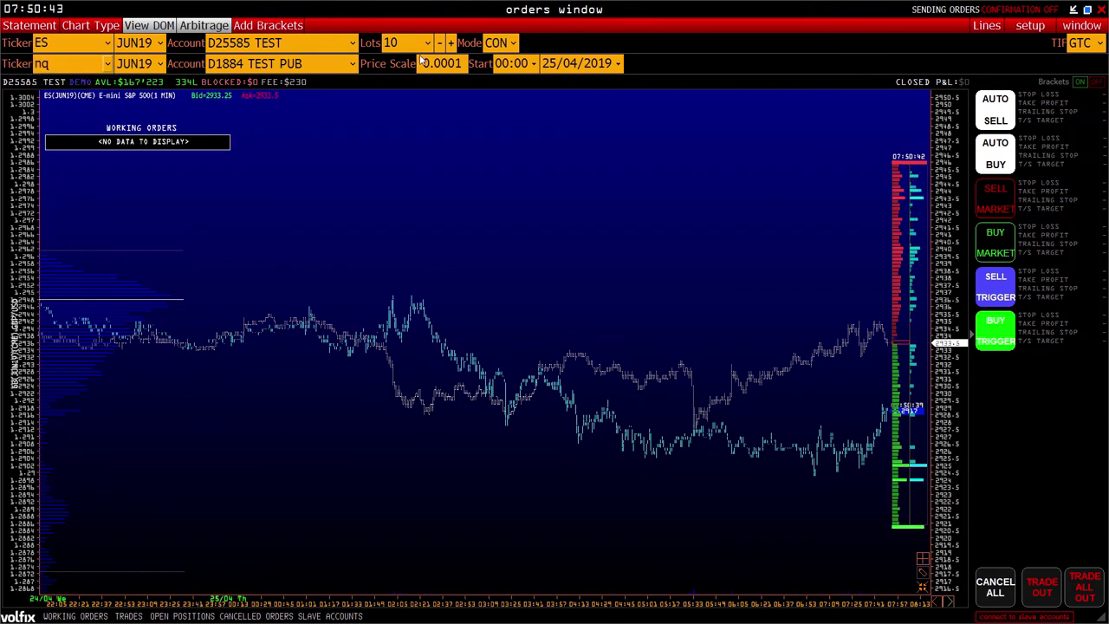
key("Return")
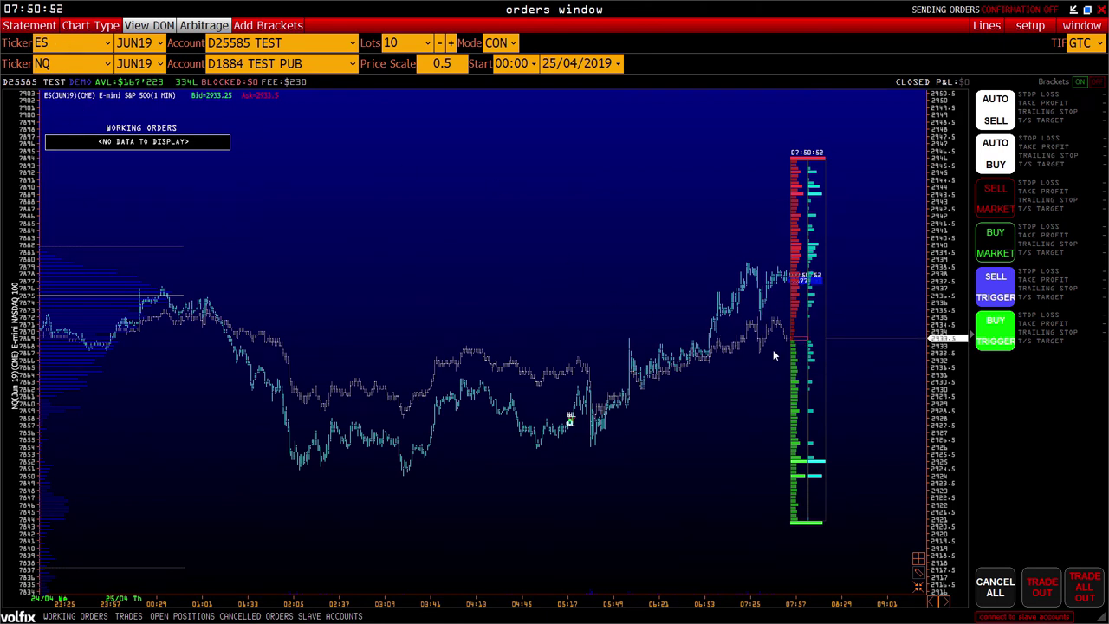
Buy 10 lots of the ES/NQ arbitrage at market and trade the position out, leaving arbitrage mode
left_click(996, 243)
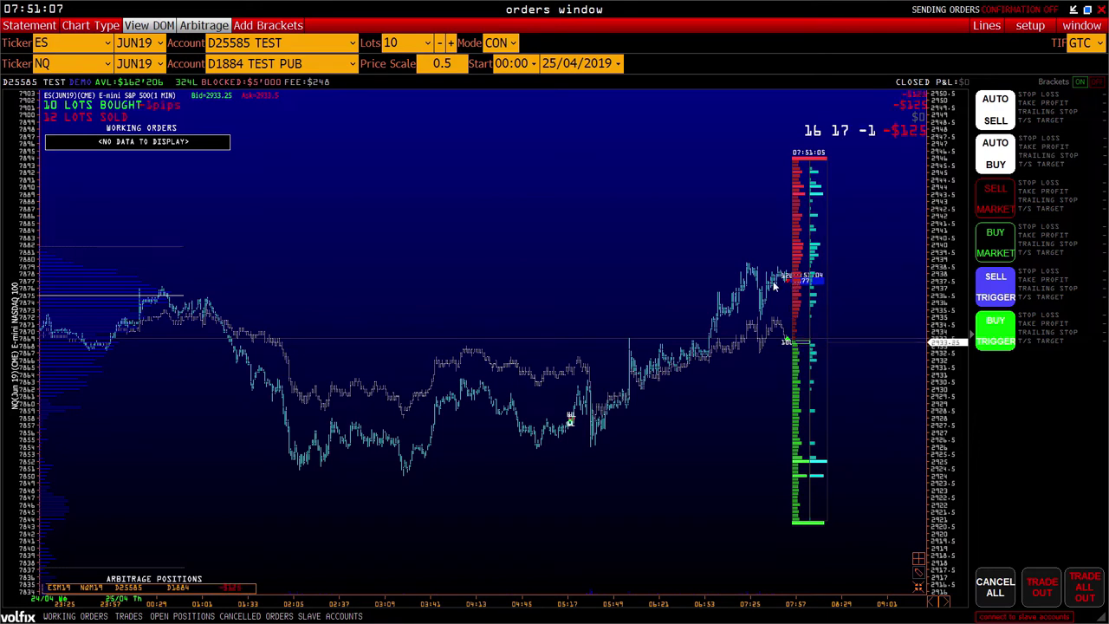
left_click_drag(799, 300, 718, 303)
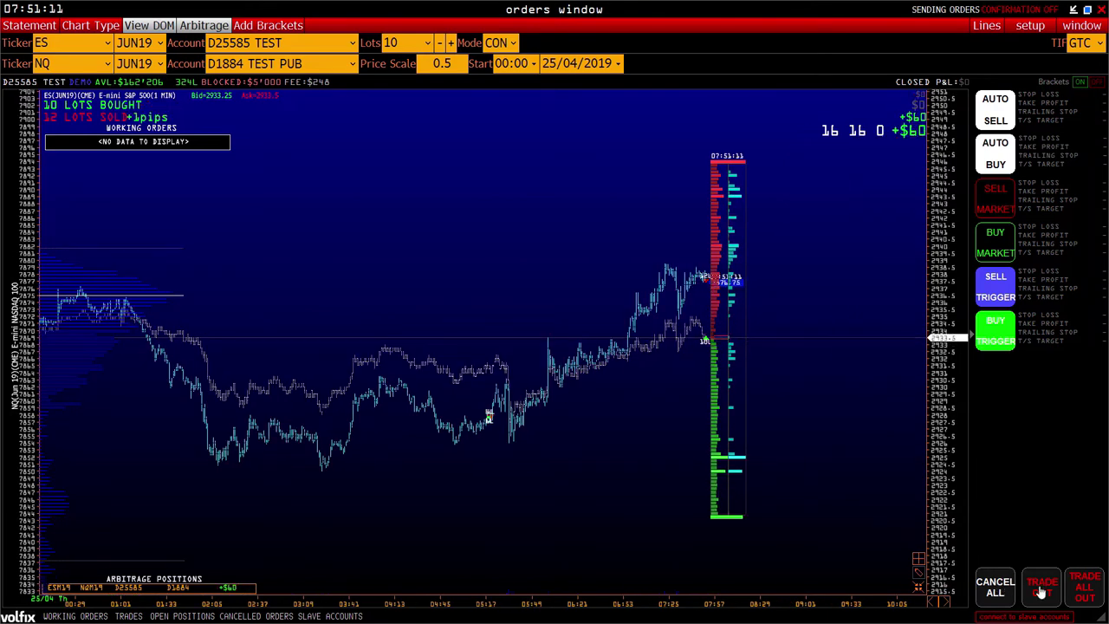
left_click(203, 25)
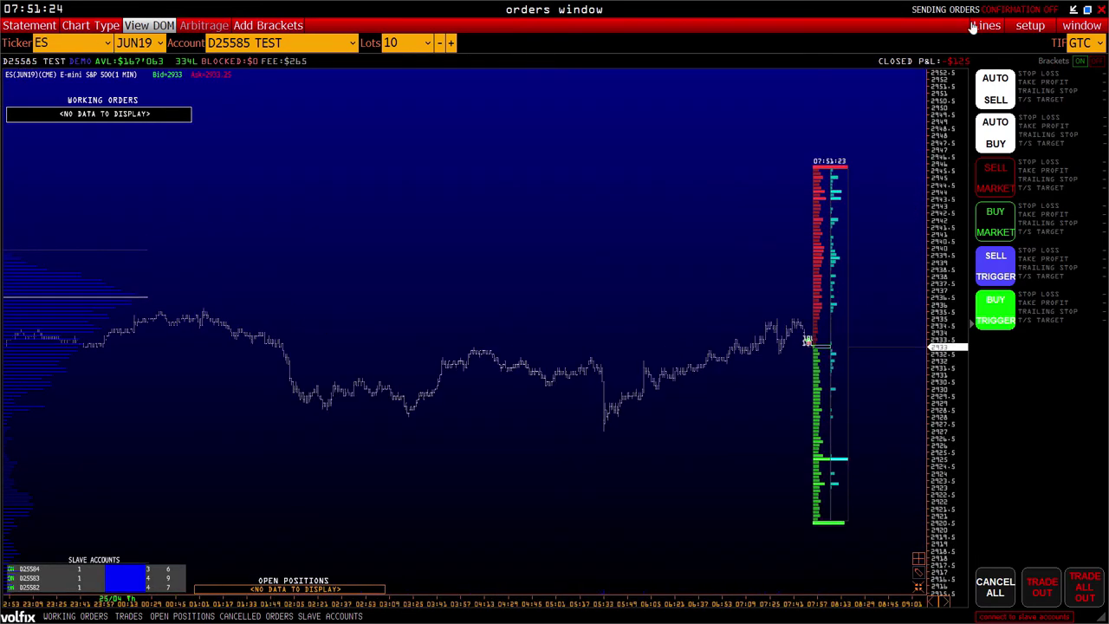
Display the ES Cluster Profile lines on the orders chart and remove them again
left_click(983, 26)
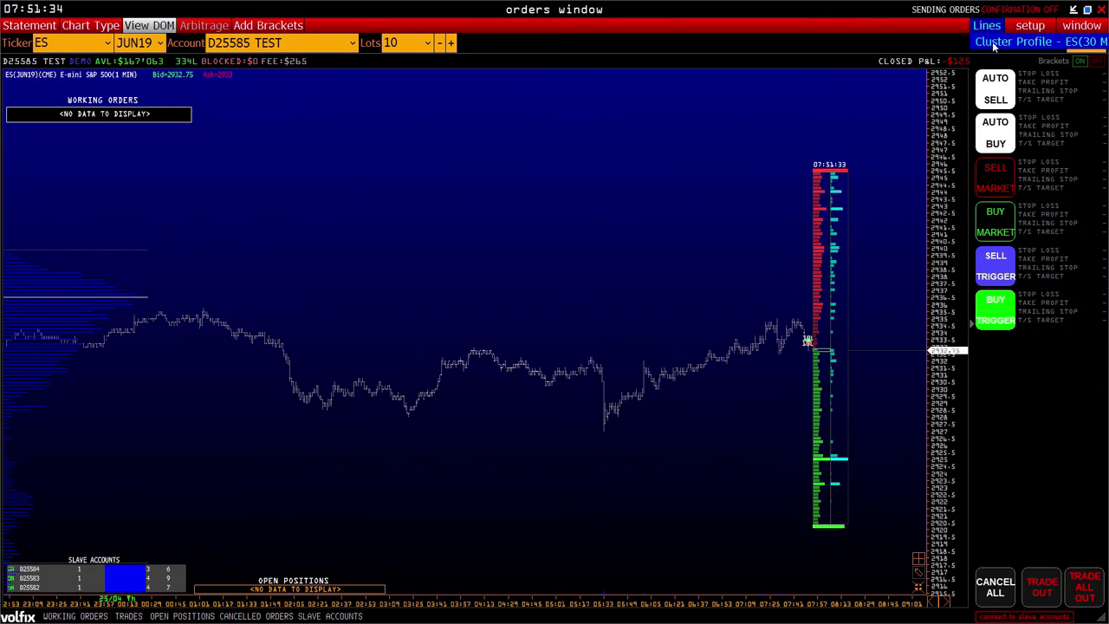
left_click(992, 42)
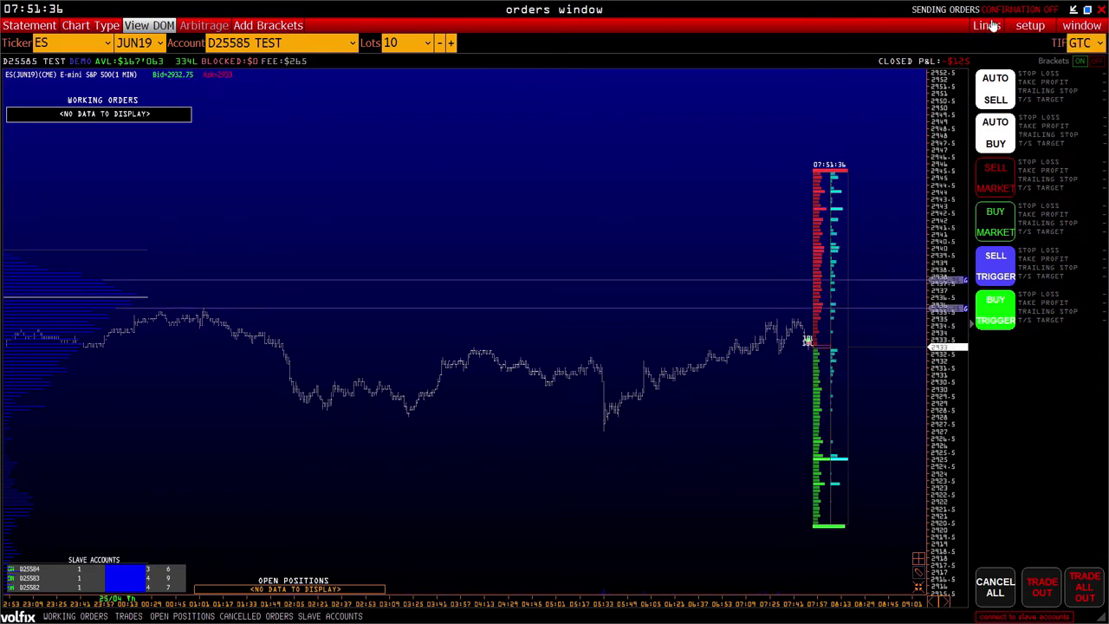
left_click(988, 26)
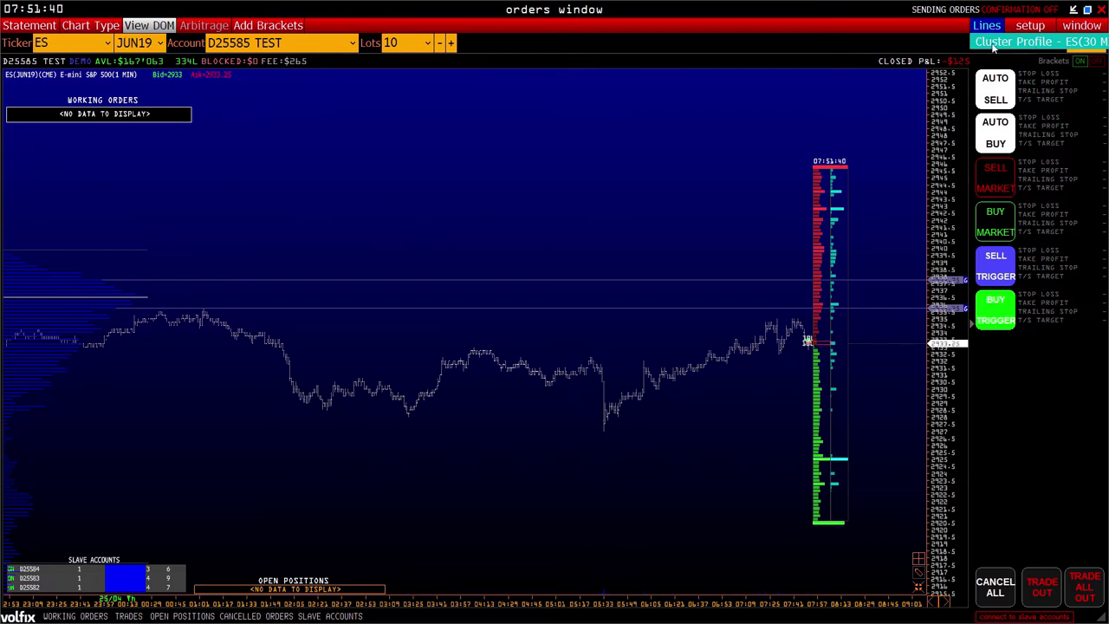
left_click(1022, 44)
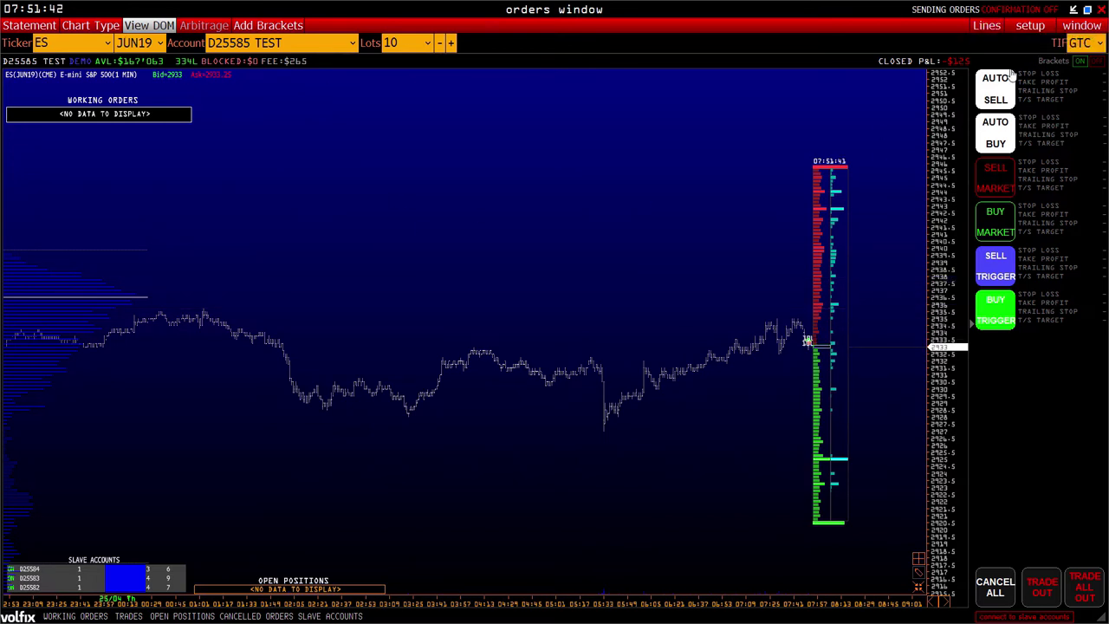
Open the tradeout-by-time settings, examine the time and date pickers, and close them without applying
left_click(1022, 27)
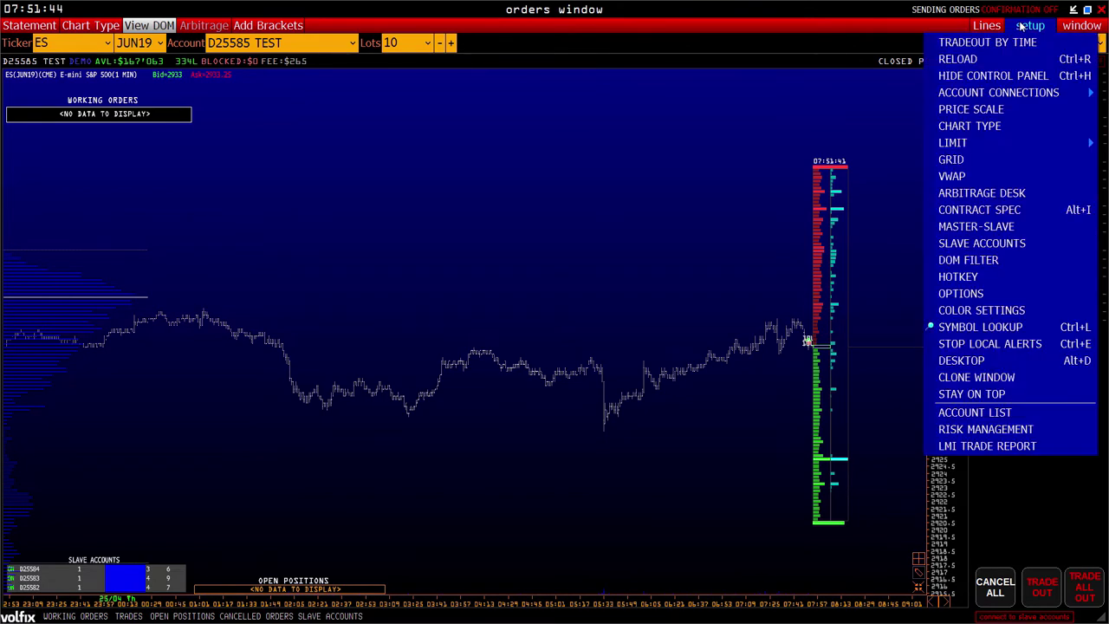
left_click(988, 44)
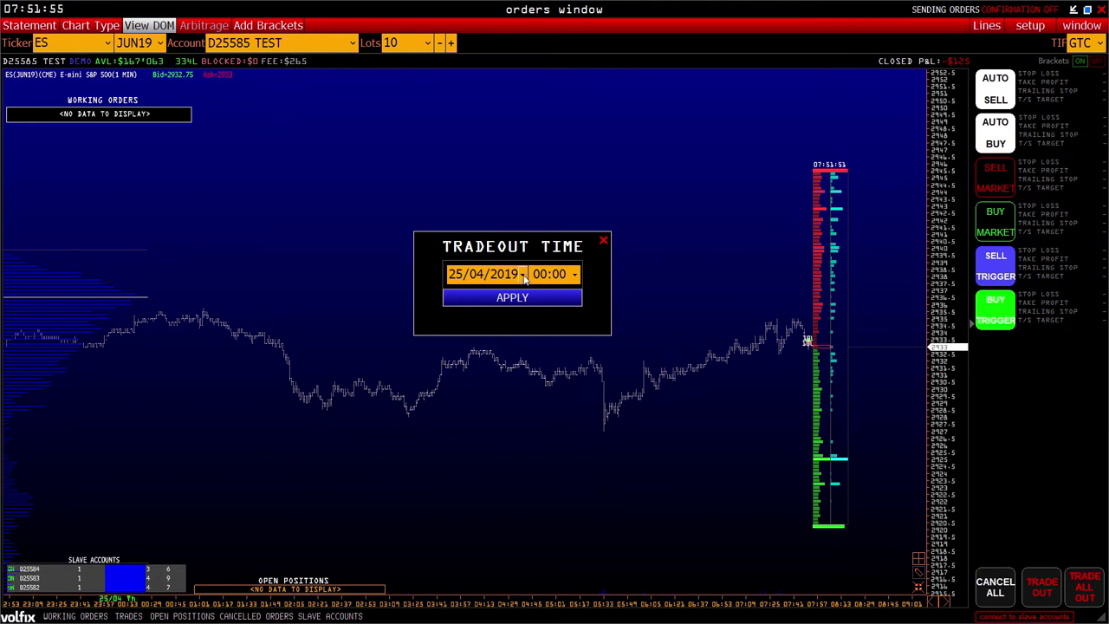
left_click(573, 275)
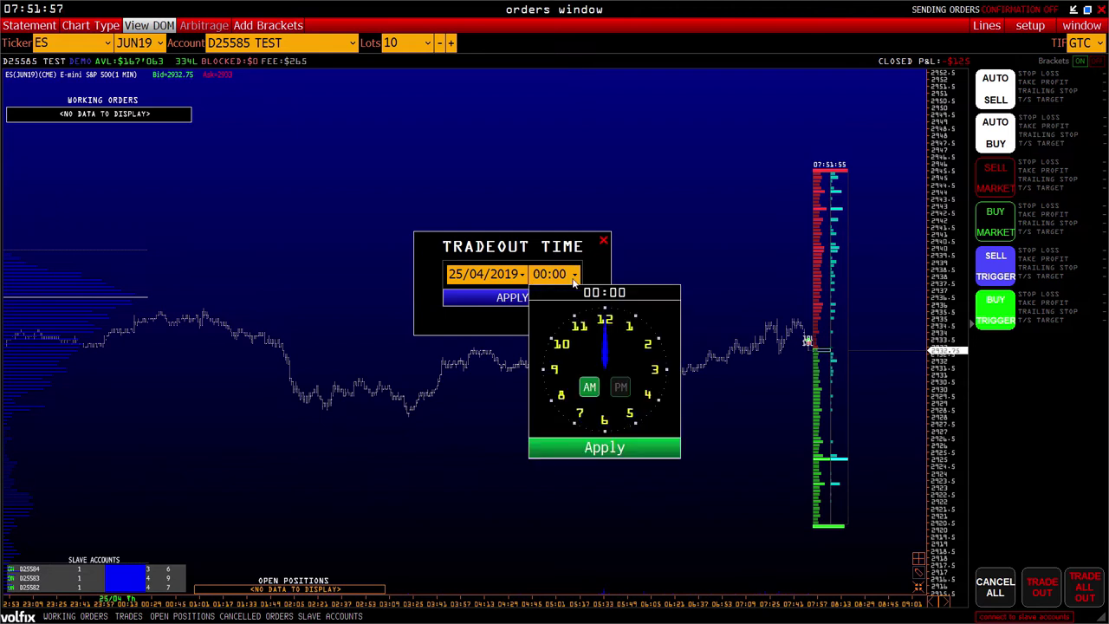
left_click(523, 273)
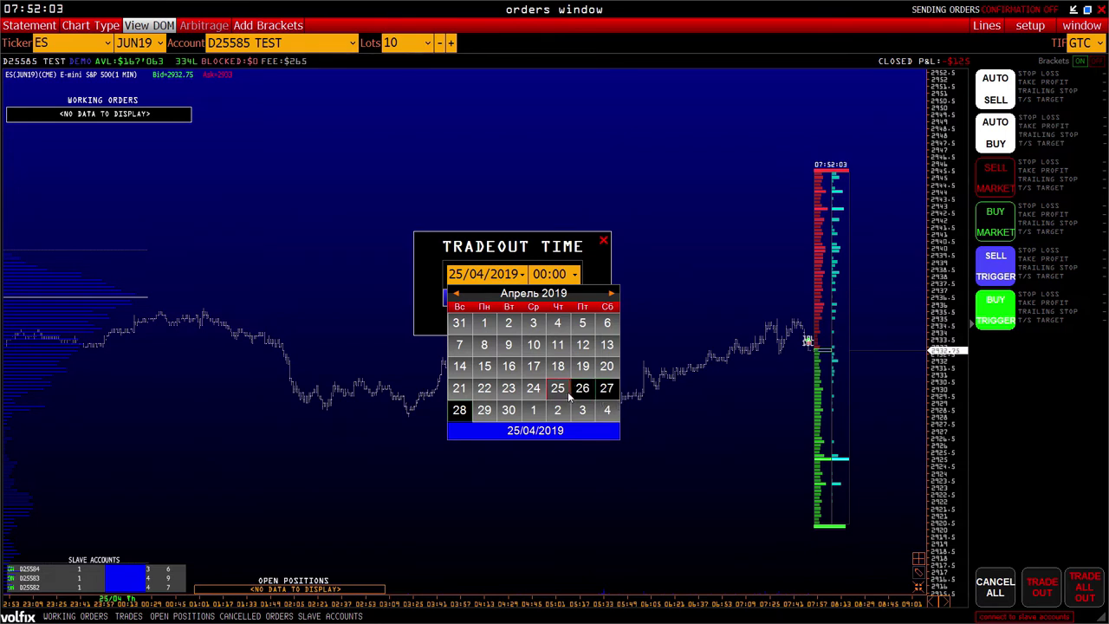
left_click(570, 275)
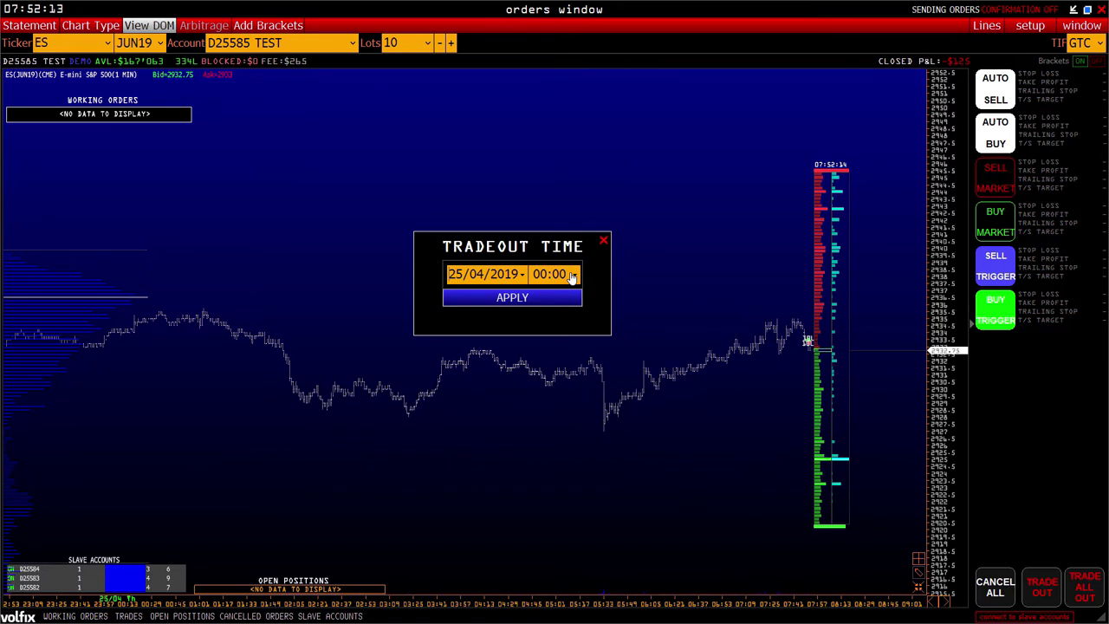
left_click(604, 240)
Reload the ES chart and hide its control panel
left_click(1030, 25)
left_click(960, 59)
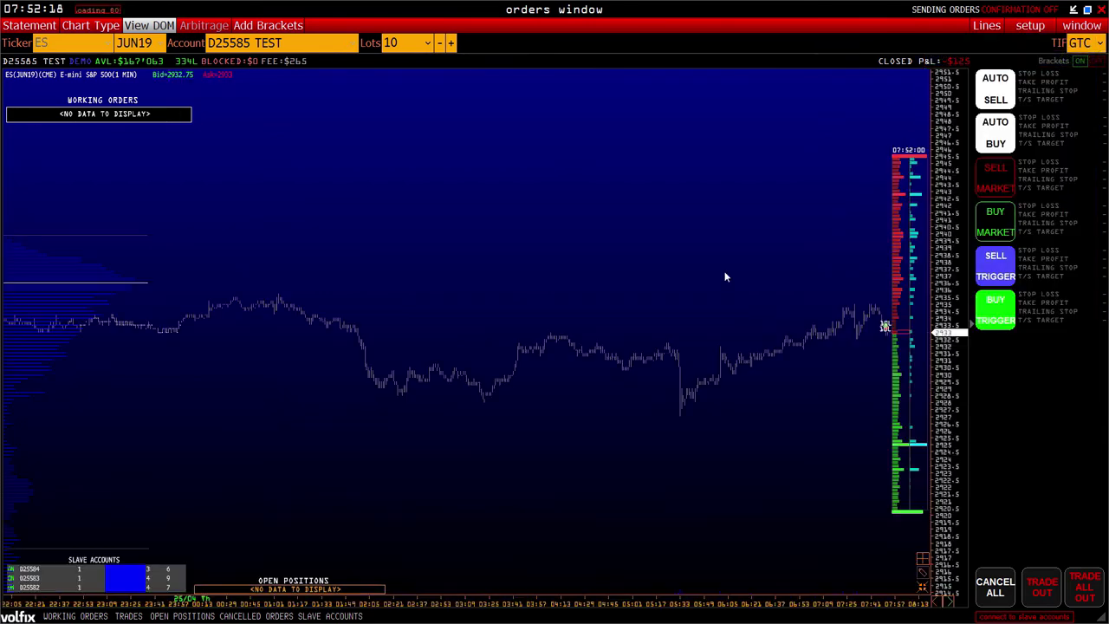
left_click(1027, 27)
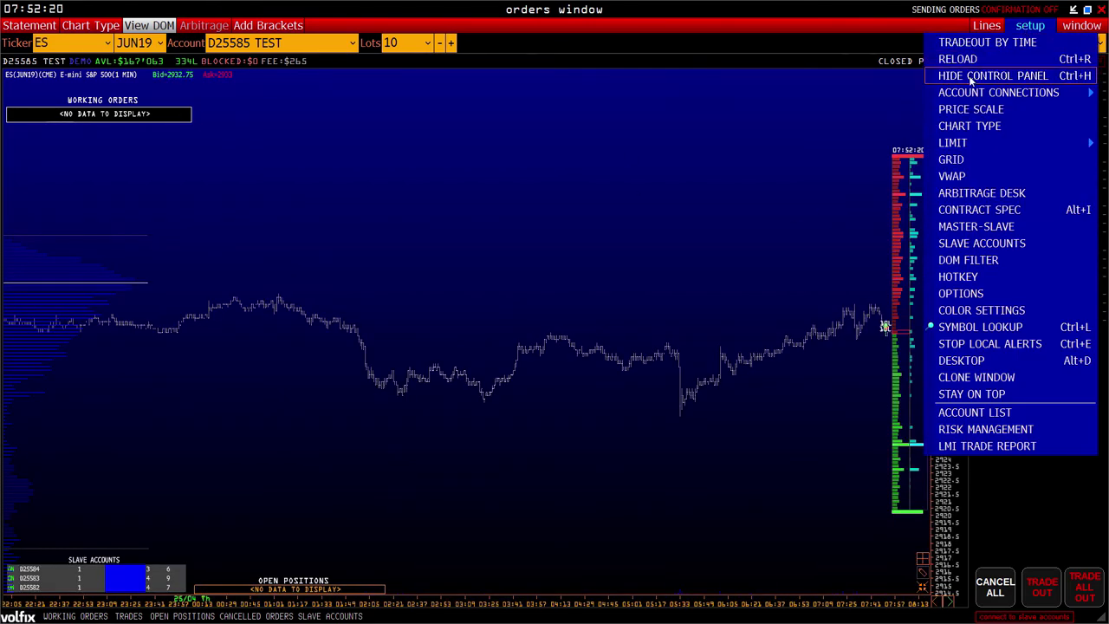
left_click(970, 77)
Examine the available account connections and the price scale settings, closing the settings without applying
left_click(1031, 26)
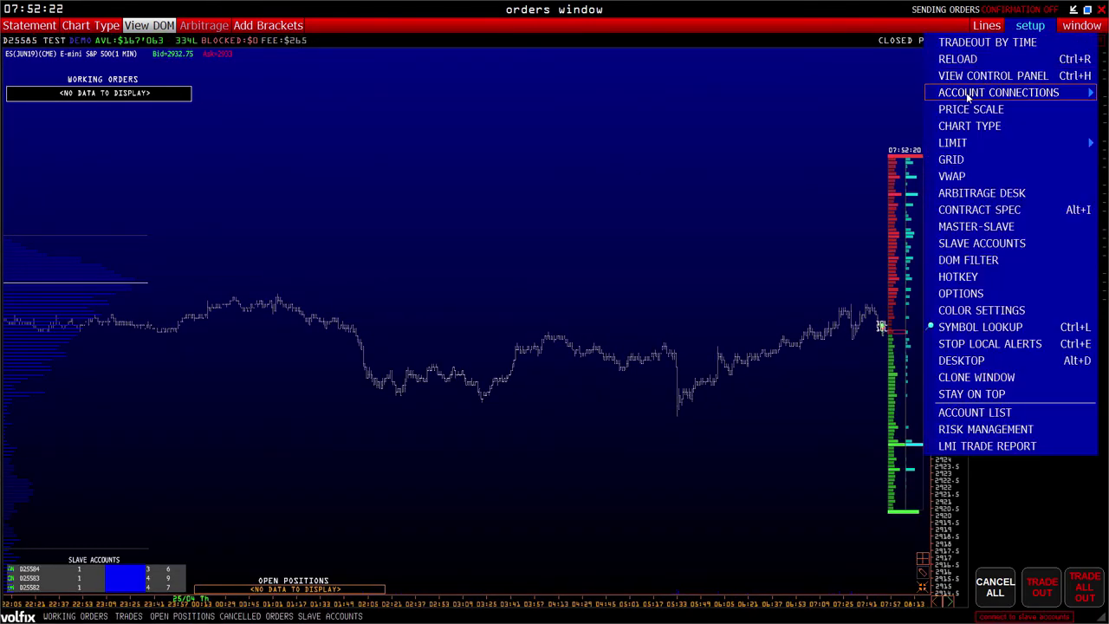
mouse_move(971, 90)
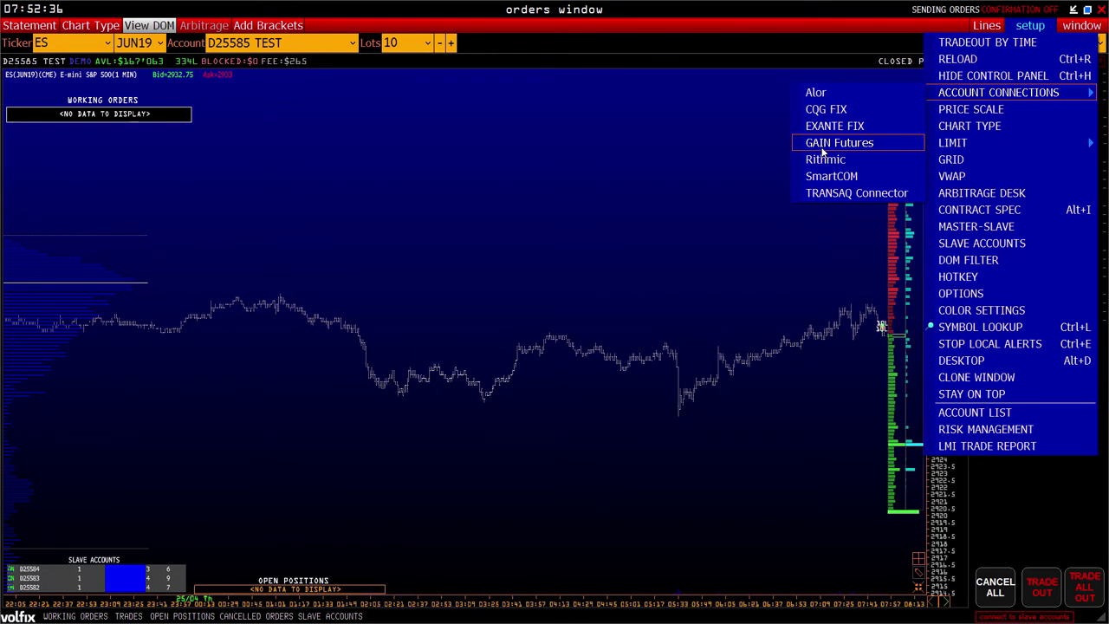
left_click(971, 109)
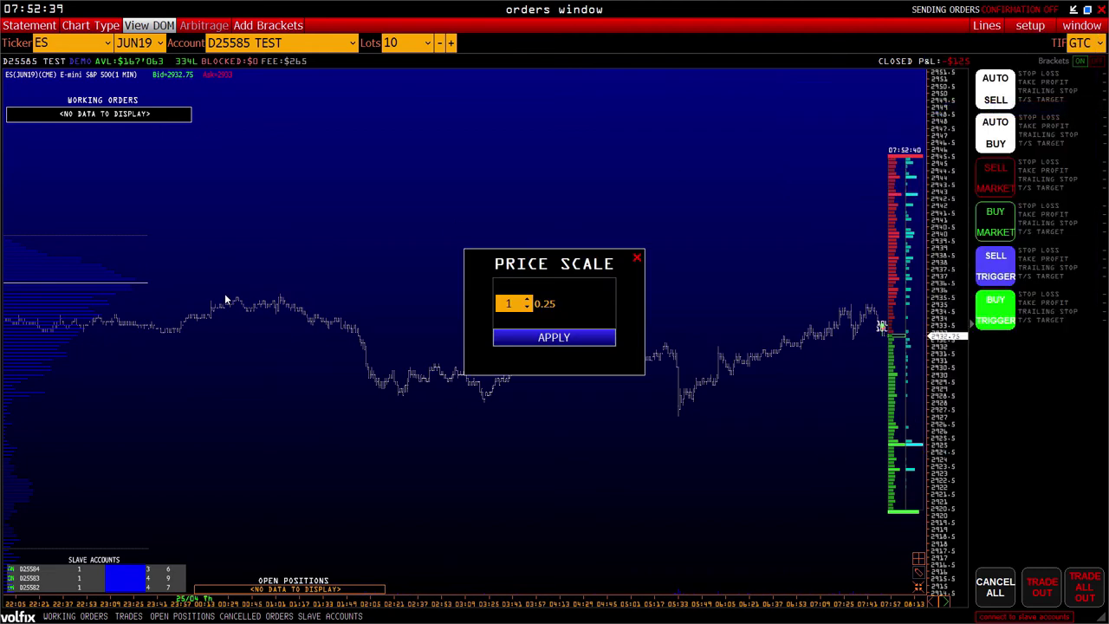
left_click(637, 258)
Examine the limit options and the grid settings for time scales, time zones and price scales, closing without applying
left_click(1030, 25)
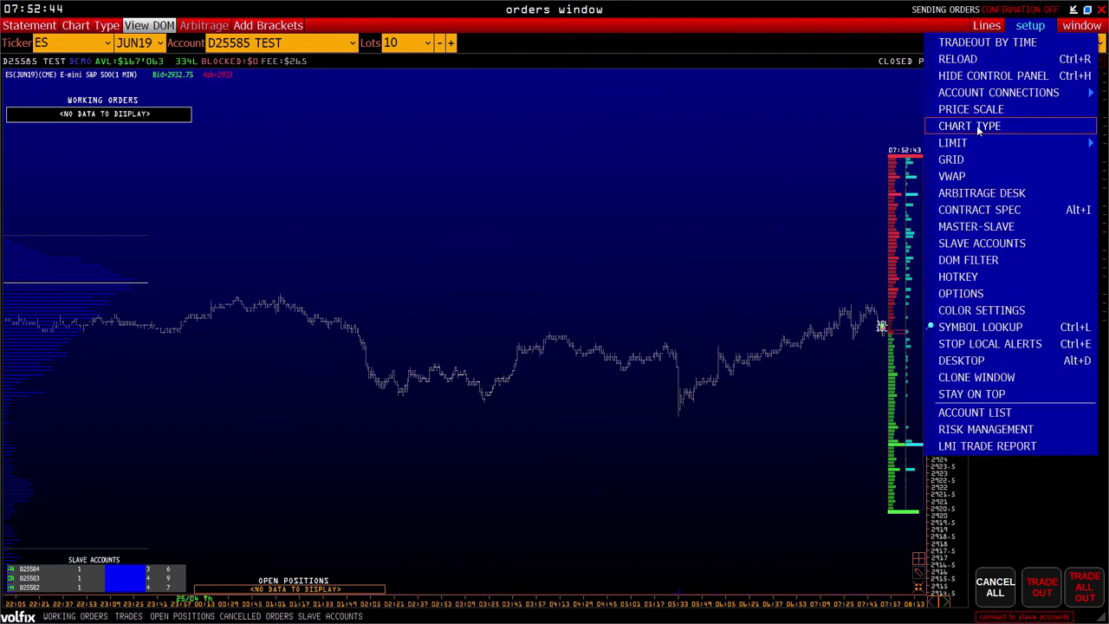
mouse_move(968, 144)
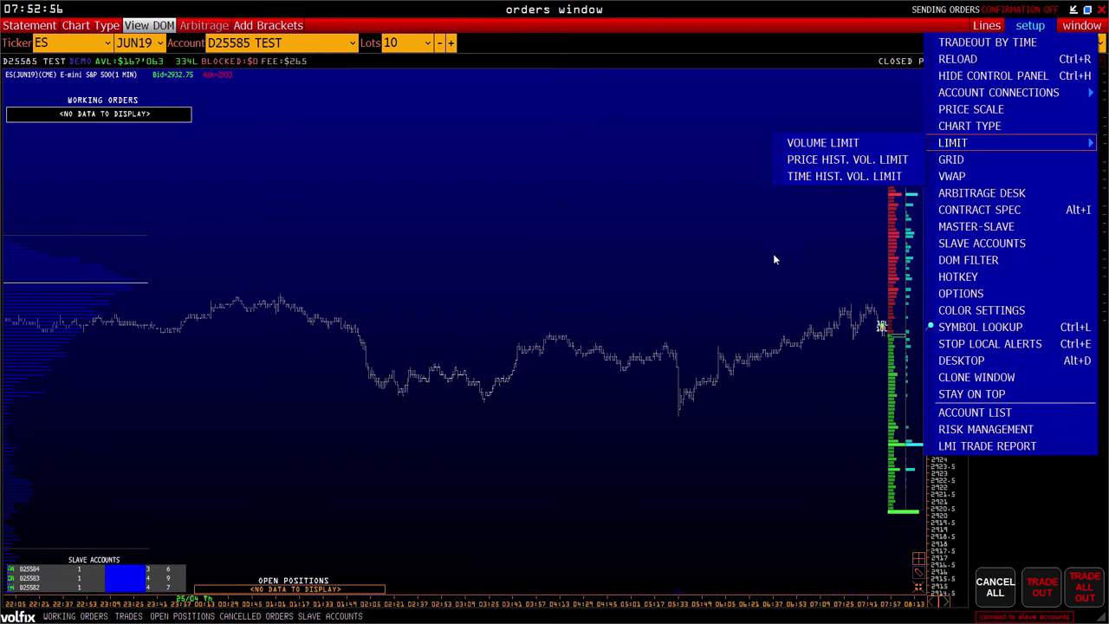
left_click(951, 160)
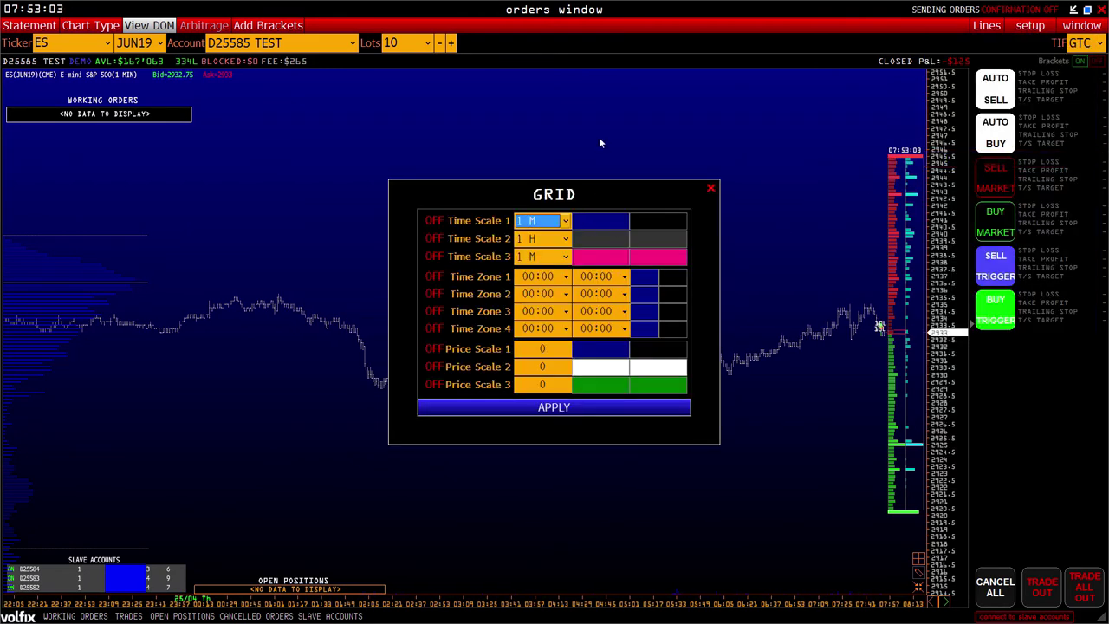
left_click(712, 193)
Open the arbitrage desk from the orders window and close it again
left_click(1030, 26)
left_click(957, 193)
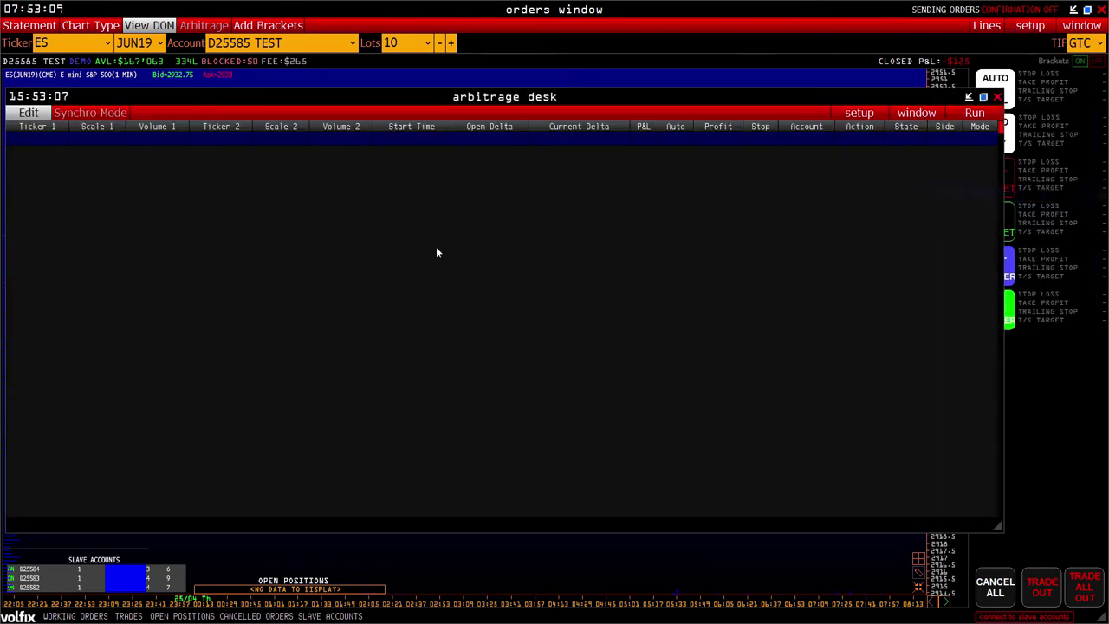
left_click(996, 97)
key("Return")
Examine the ES contract specification and the master-slave account assignments, and close both windows
left_click(1030, 25)
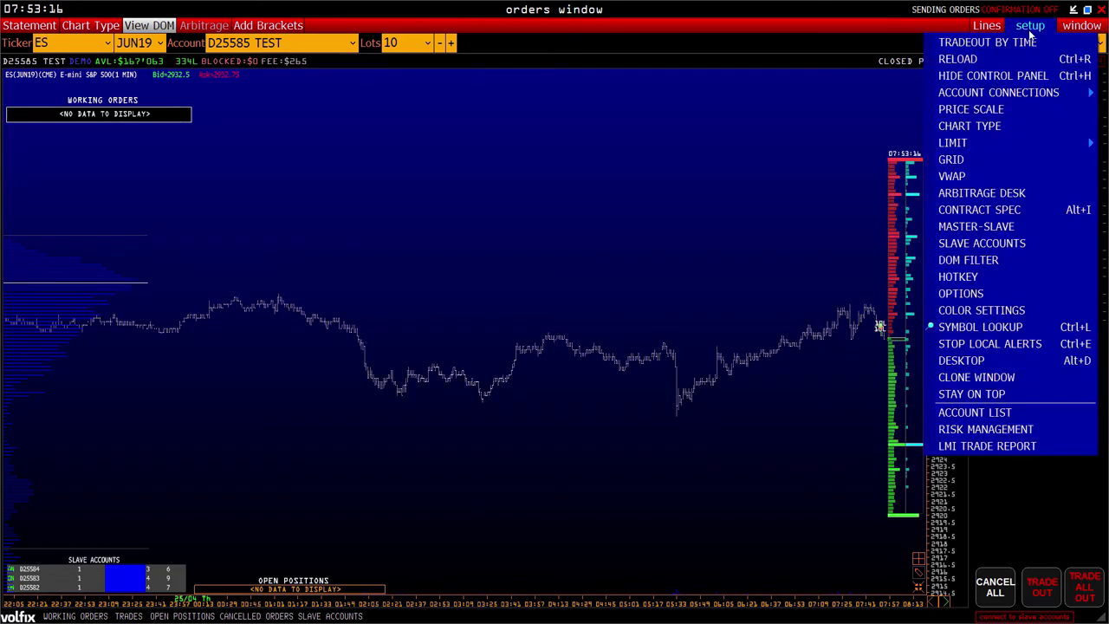
left_click(978, 210)
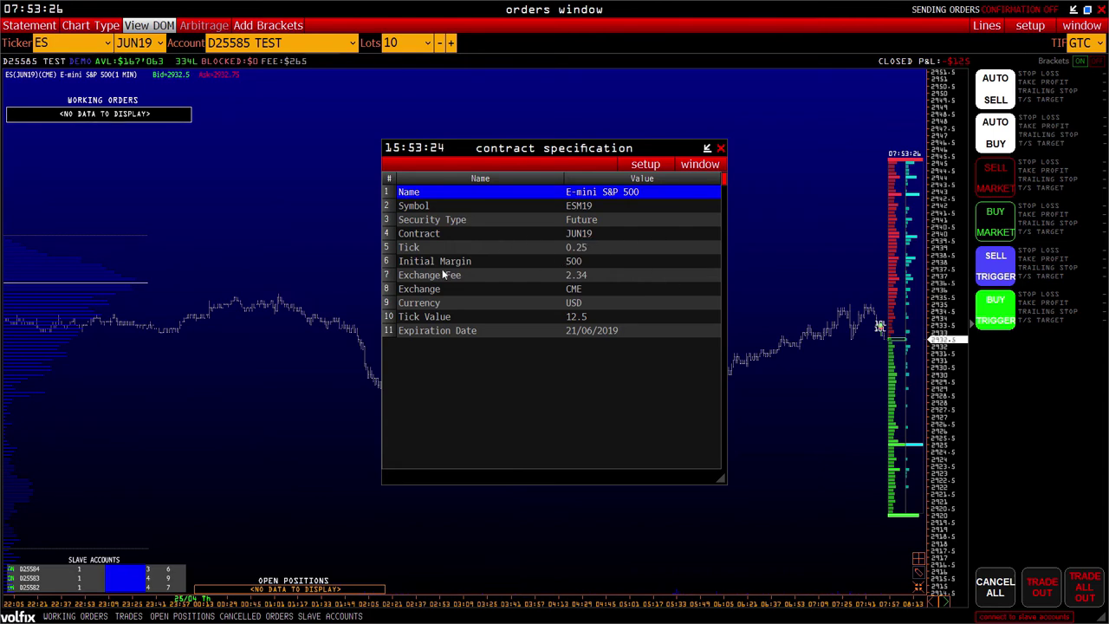
left_click(720, 148)
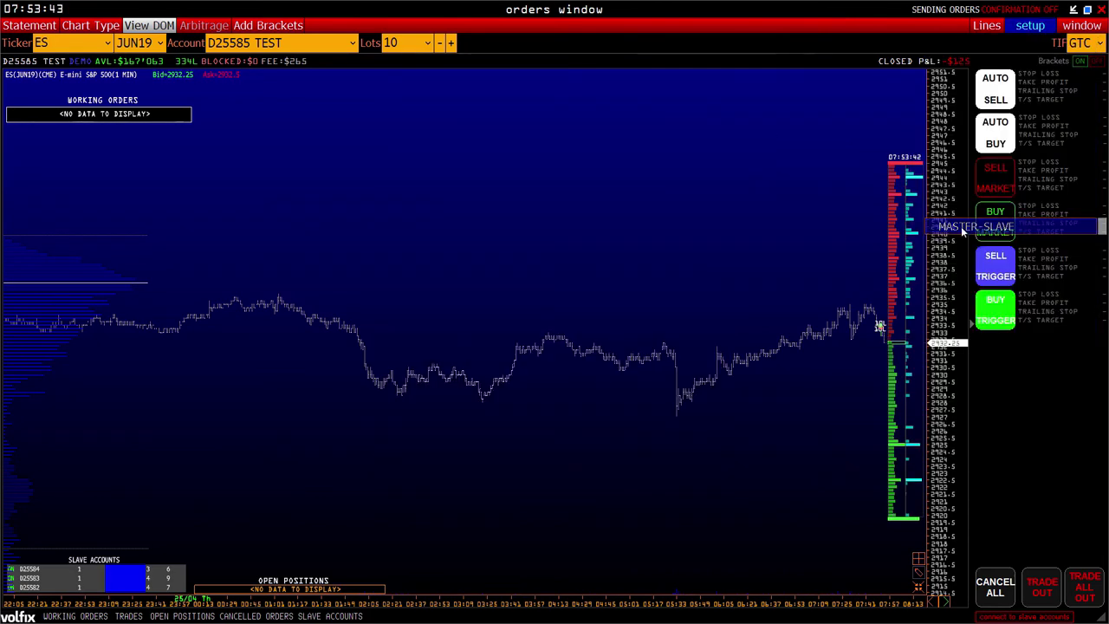
left_click(960, 226)
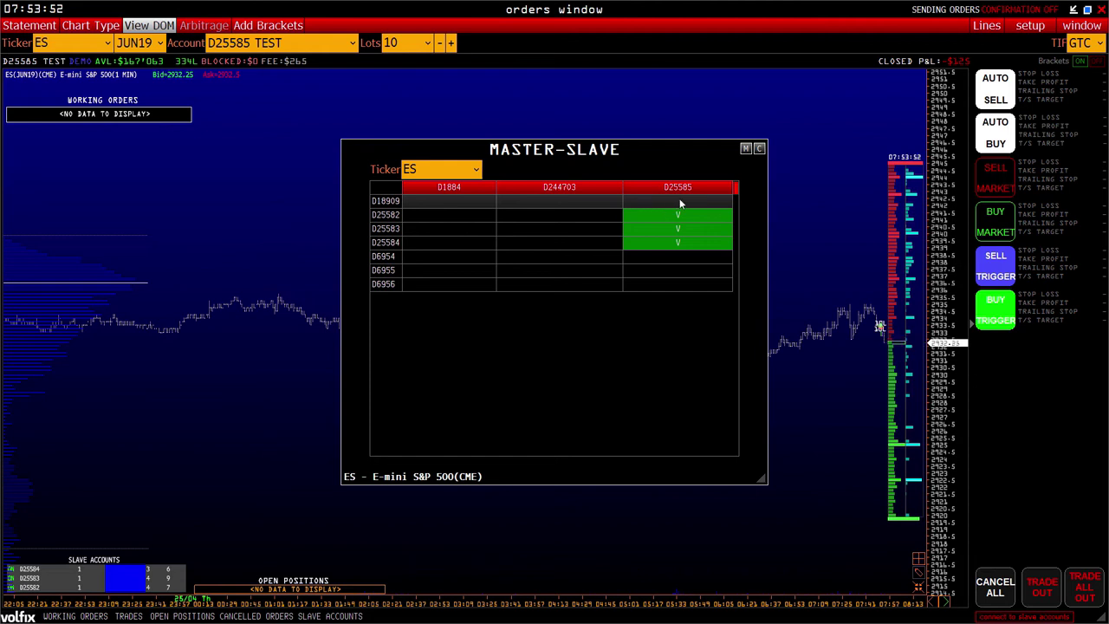
left_click(760, 150)
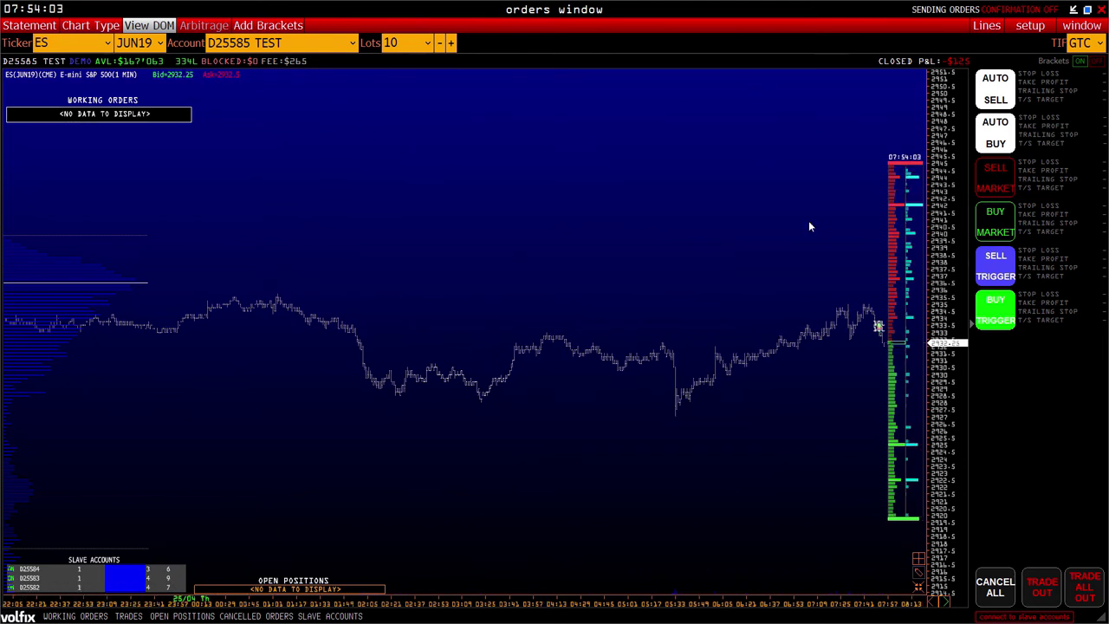
Examine the DOM filter settings, close them without applying, and look at the hotkey assignments
left_click(1030, 25)
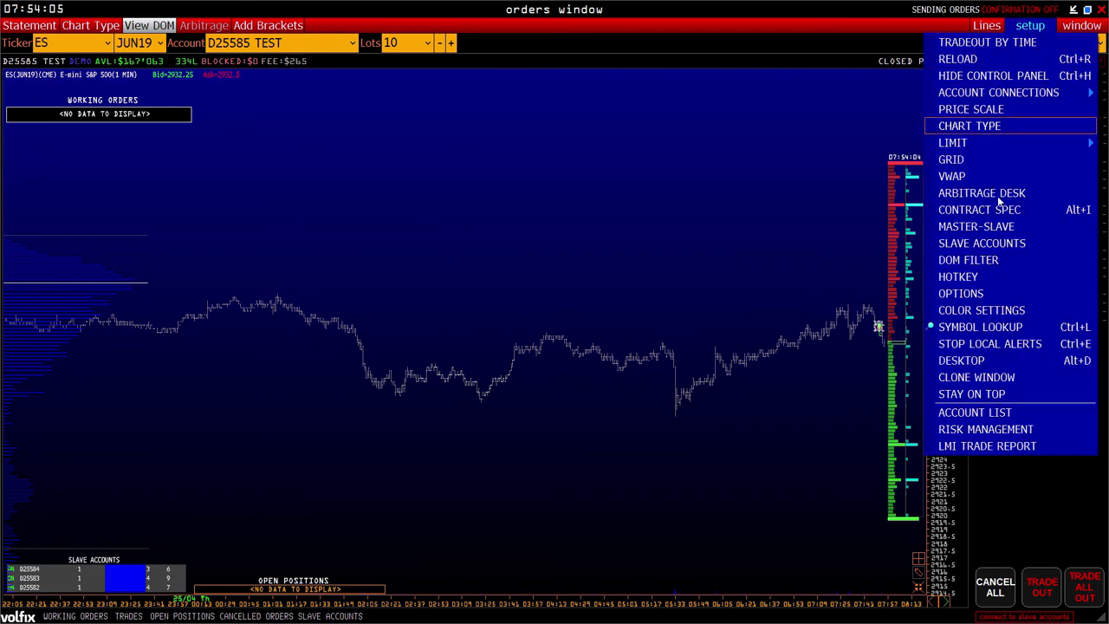
left_click(977, 259)
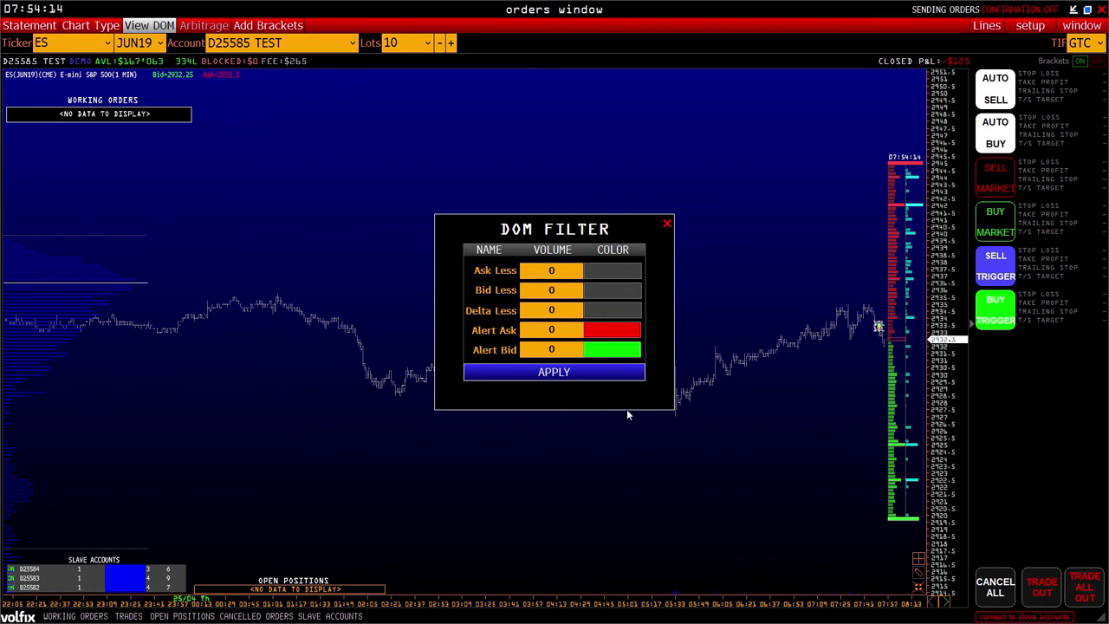
left_click(667, 224)
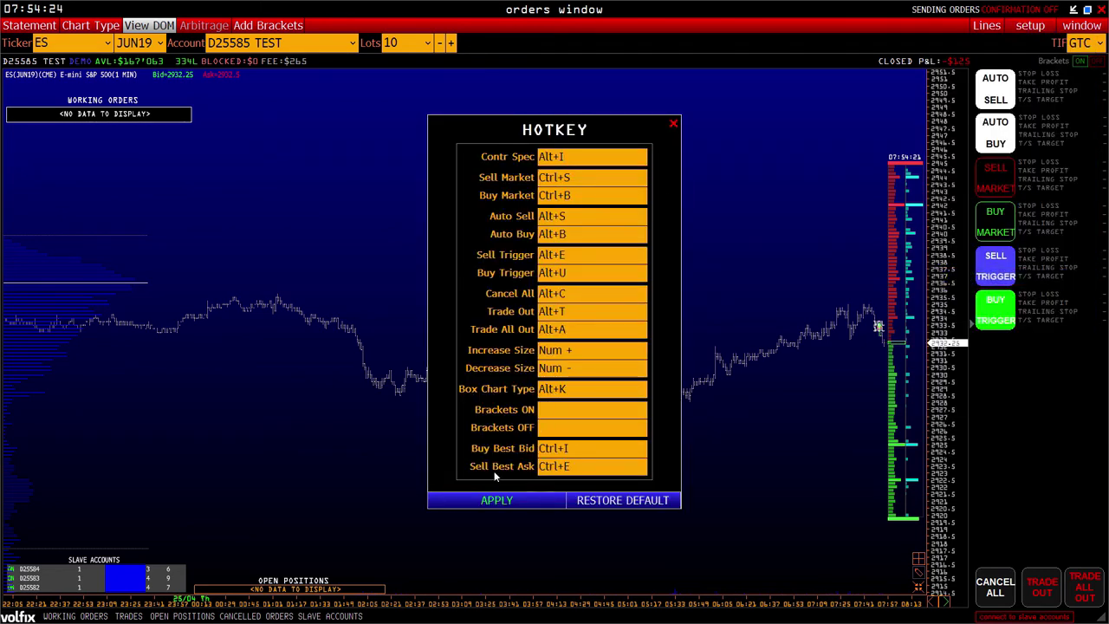
Examine the orders window's display and confirmation options and close them without applying
left_click(1029, 25)
left_click(953, 292)
left_click_drag(544, 103, 491, 101)
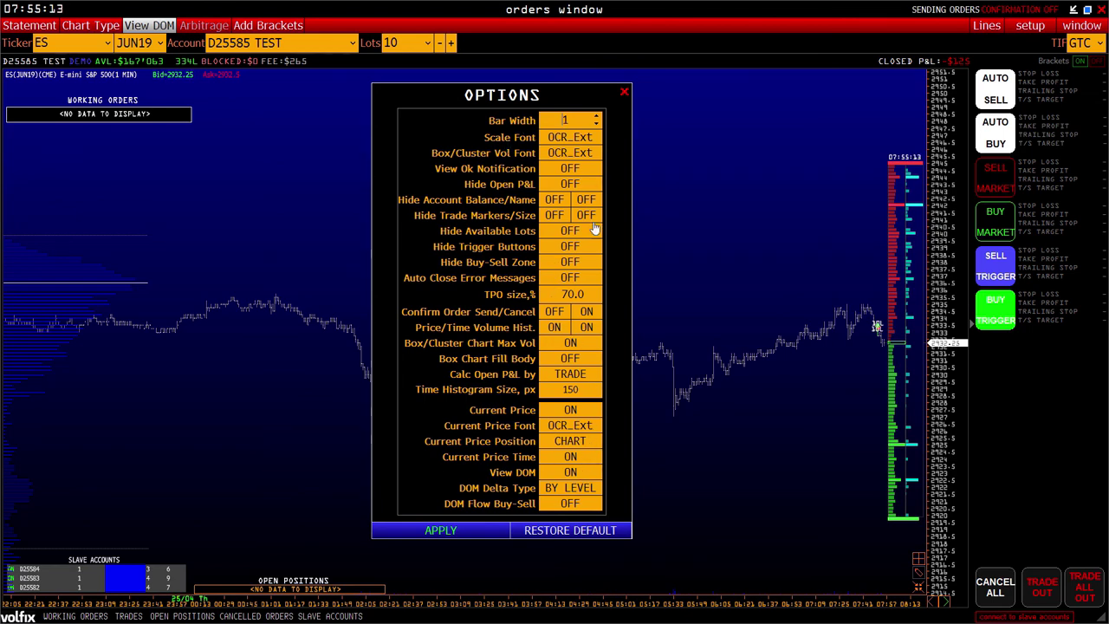
left_click(625, 93)
Examine the color settings for the chart and orders and close them without applying
left_click(1031, 25)
left_click(996, 310)
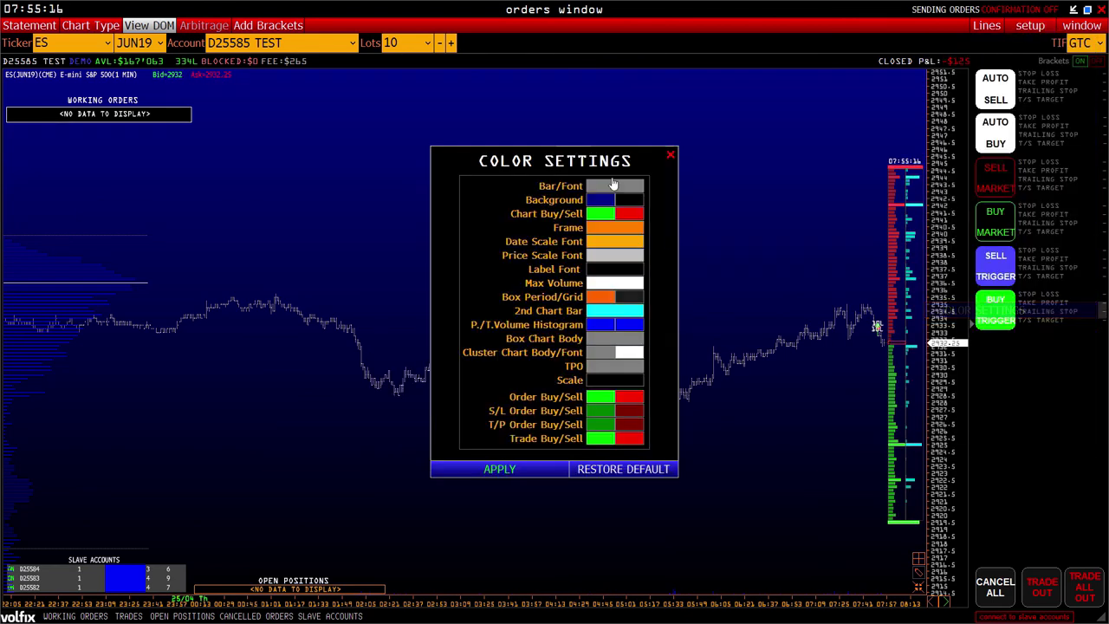
left_click(670, 156)
Look at the symbol lookup and the desktop option, returning to the orders window
left_click(1031, 25)
left_click(988, 328)
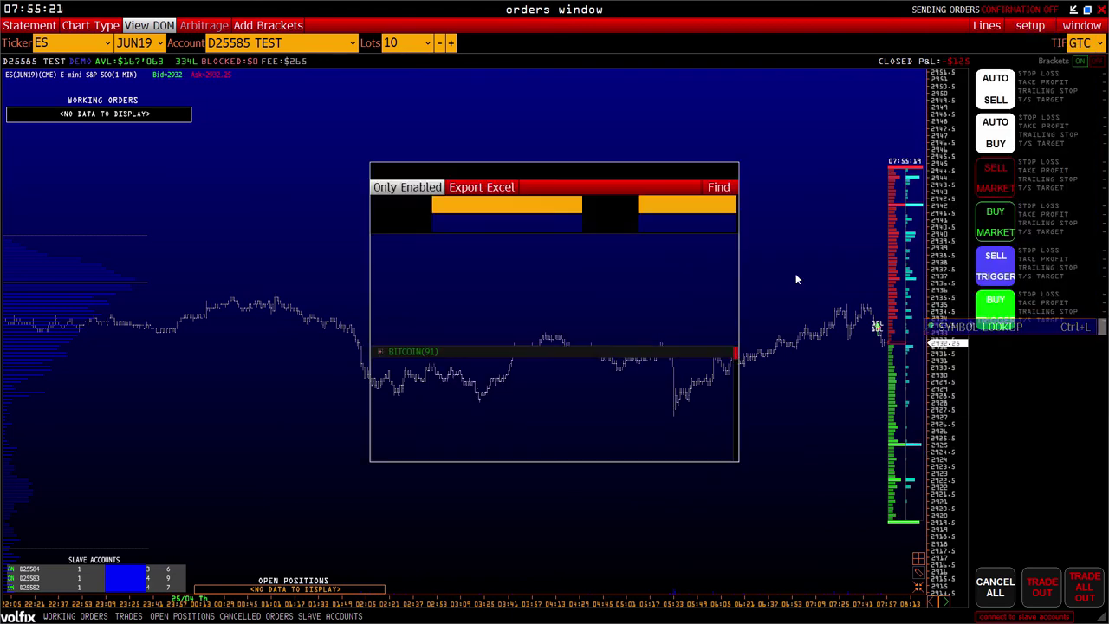
left_click(731, 170)
left_click(1030, 26)
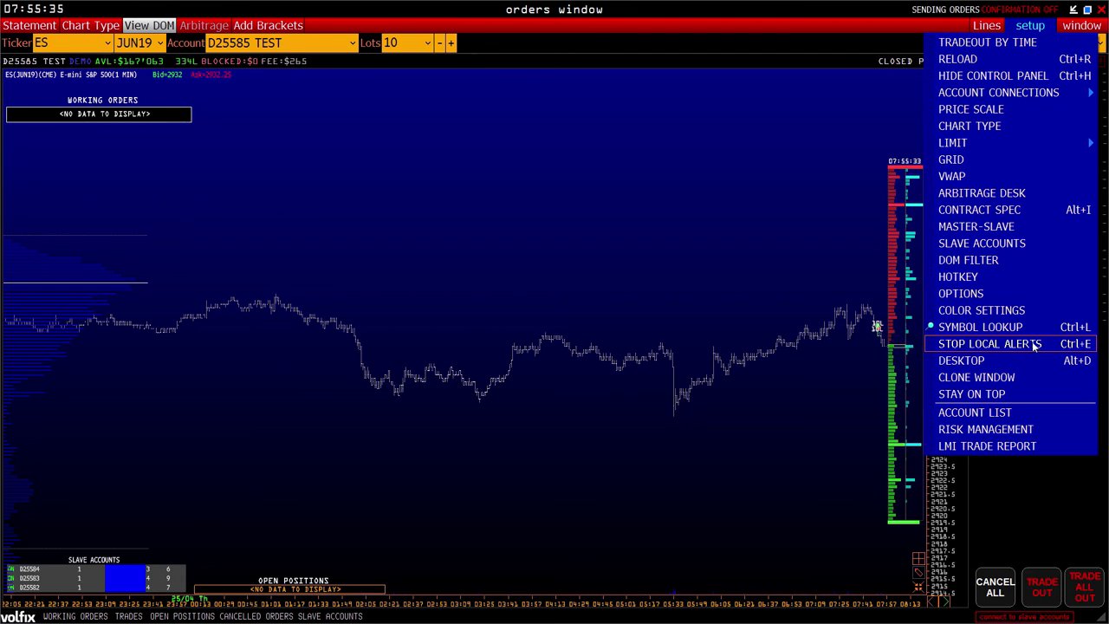
left_click(970, 360)
left_click(618, 264)
Examine the account list with its amounts, closed P&L and master/slave rights, and close it
left_click(1030, 25)
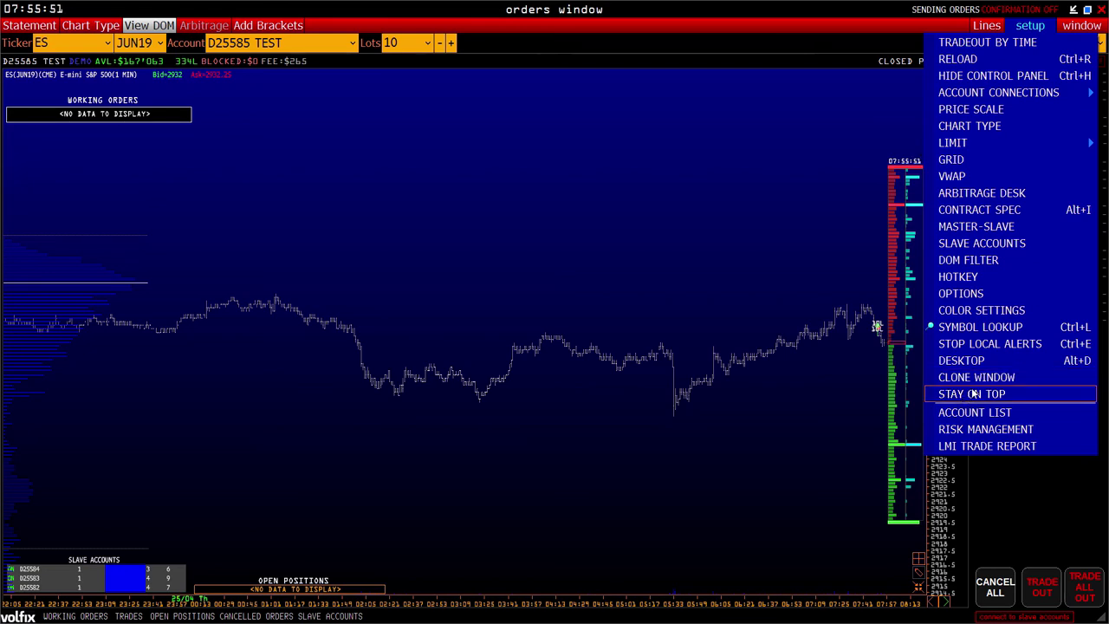
left_click(970, 413)
left_click_drag(539, 195, 505, 169)
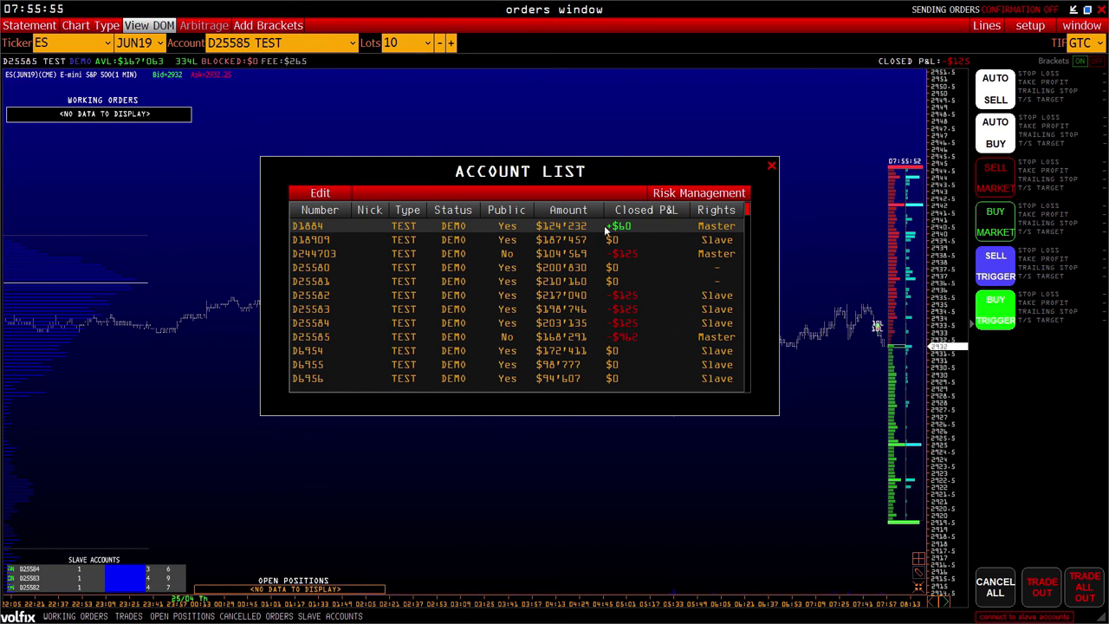
left_click(771, 165)
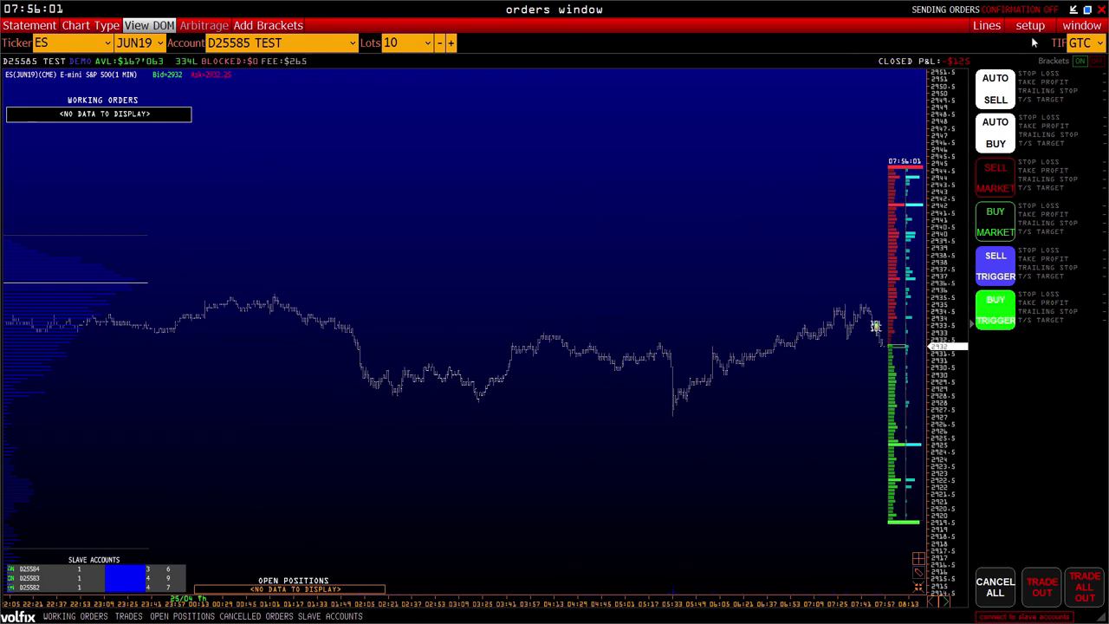
Examine the risk management settings of the selected test account and close them without applying
left_click(1030, 26)
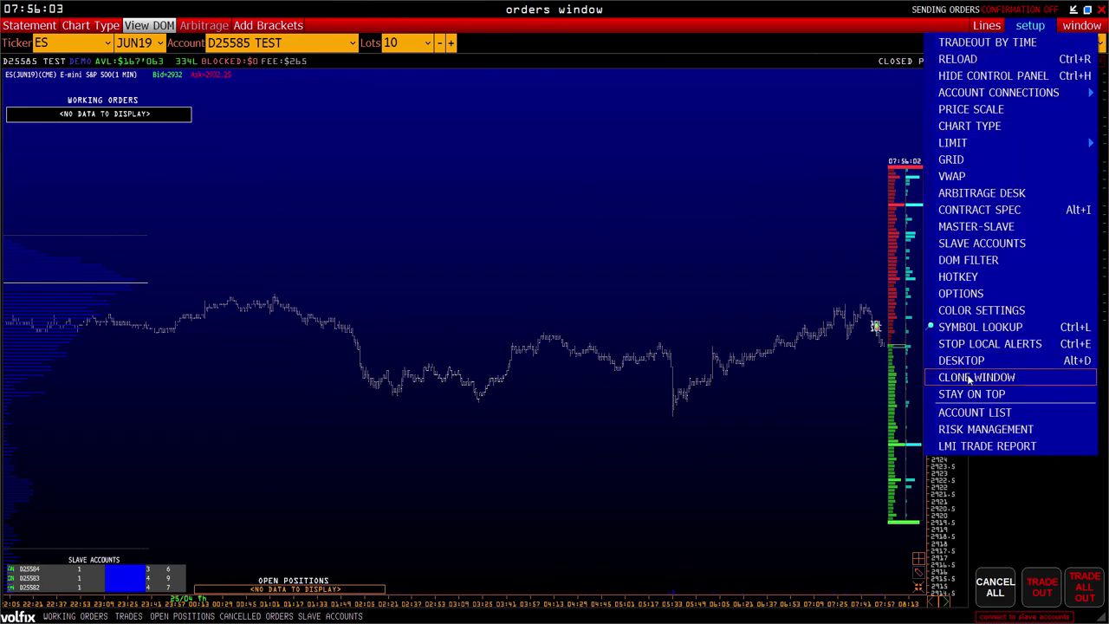
left_click(972, 431)
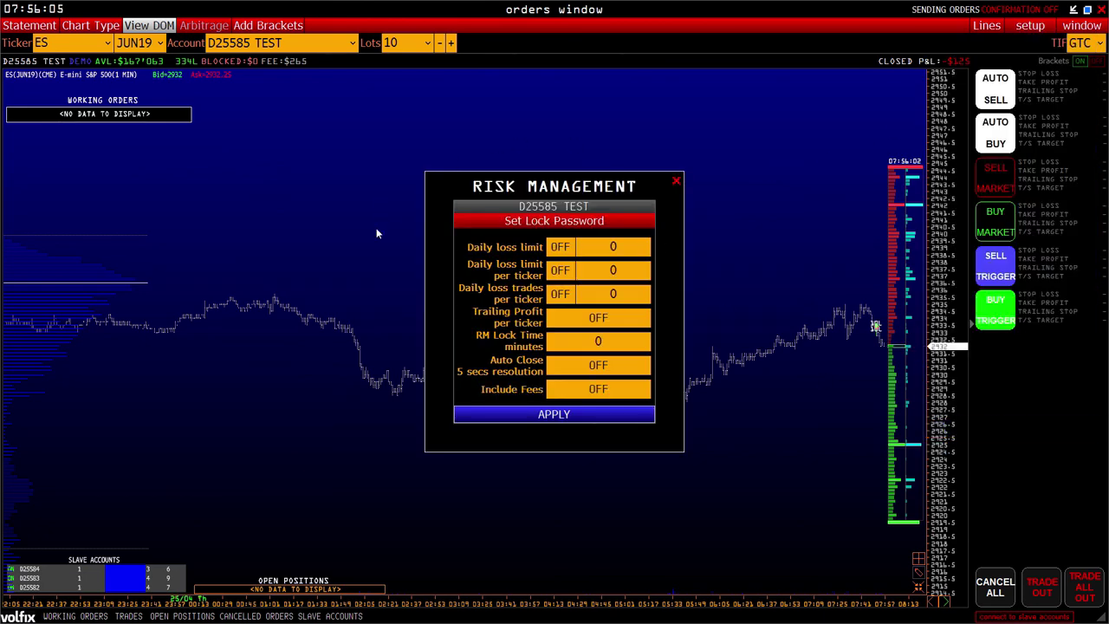
left_click(676, 185)
left_click(1027, 25)
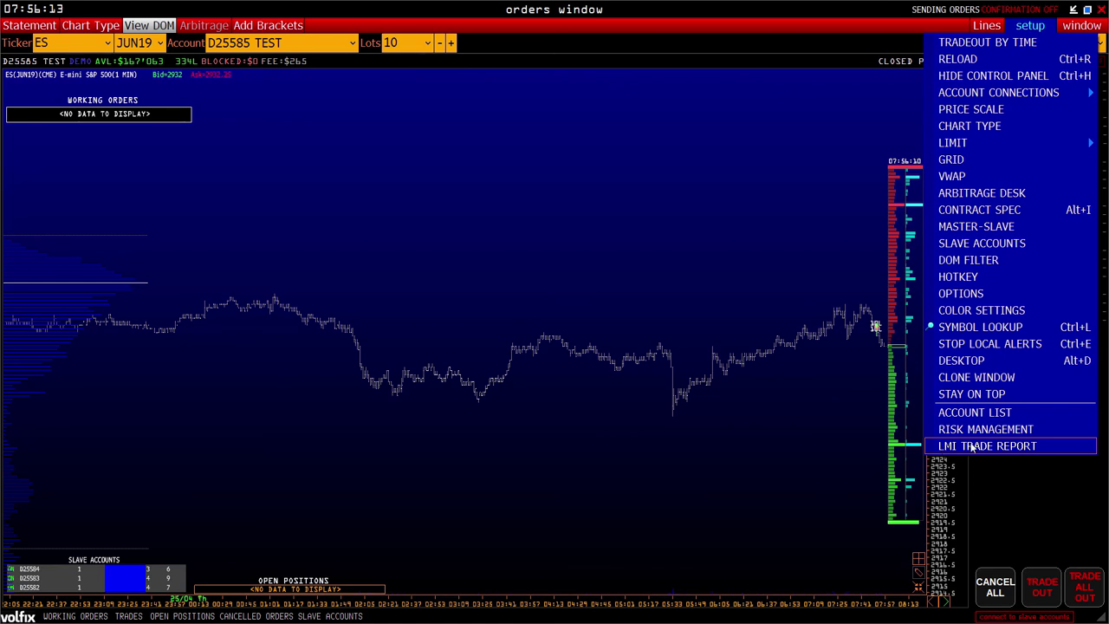
left_click(422, 211)
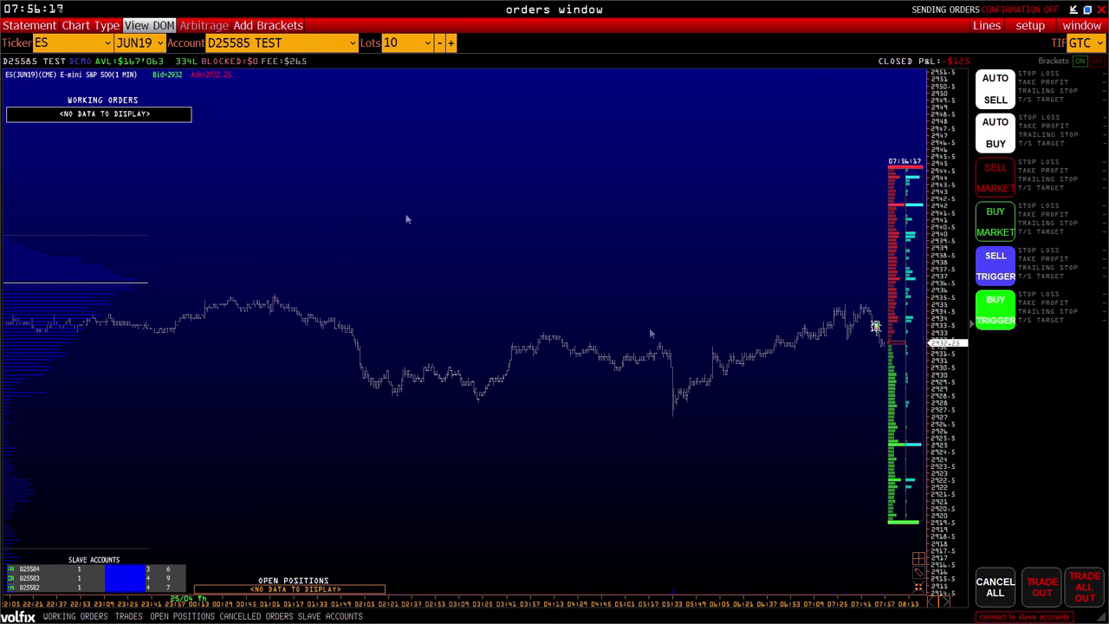
Open the account statement and examine its orders list and account choices
left_click(26, 26)
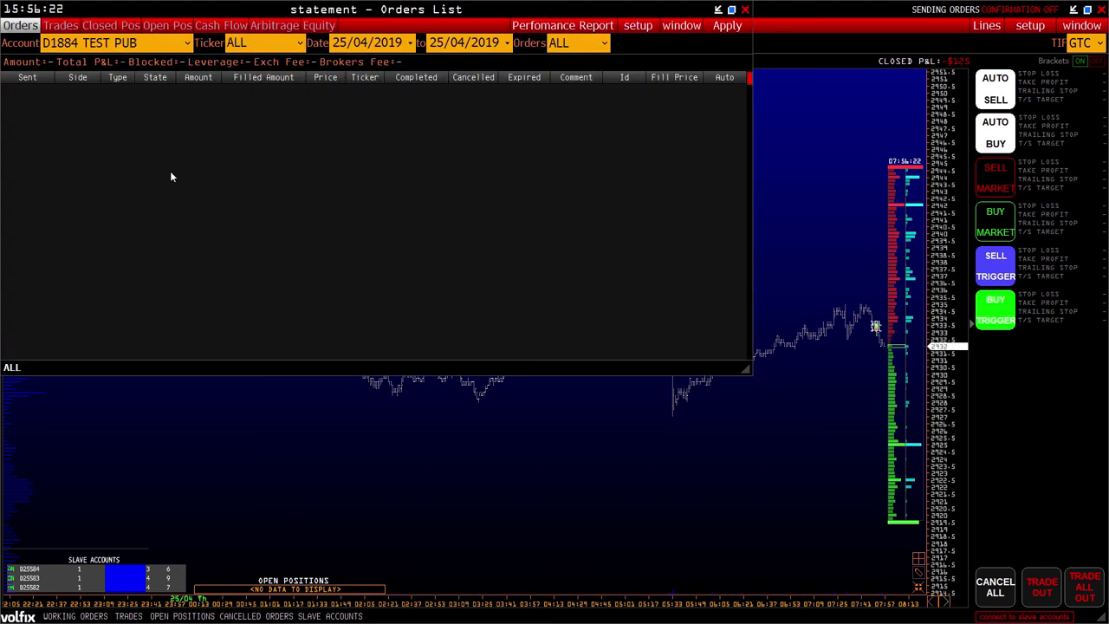
left_click(183, 41)
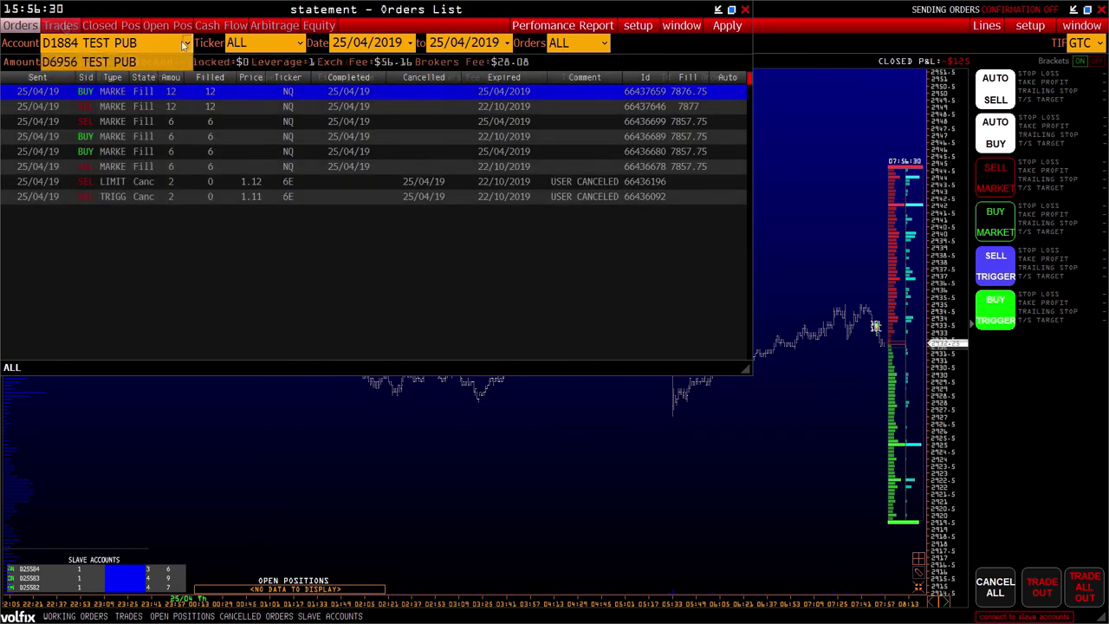
left_click(278, 220)
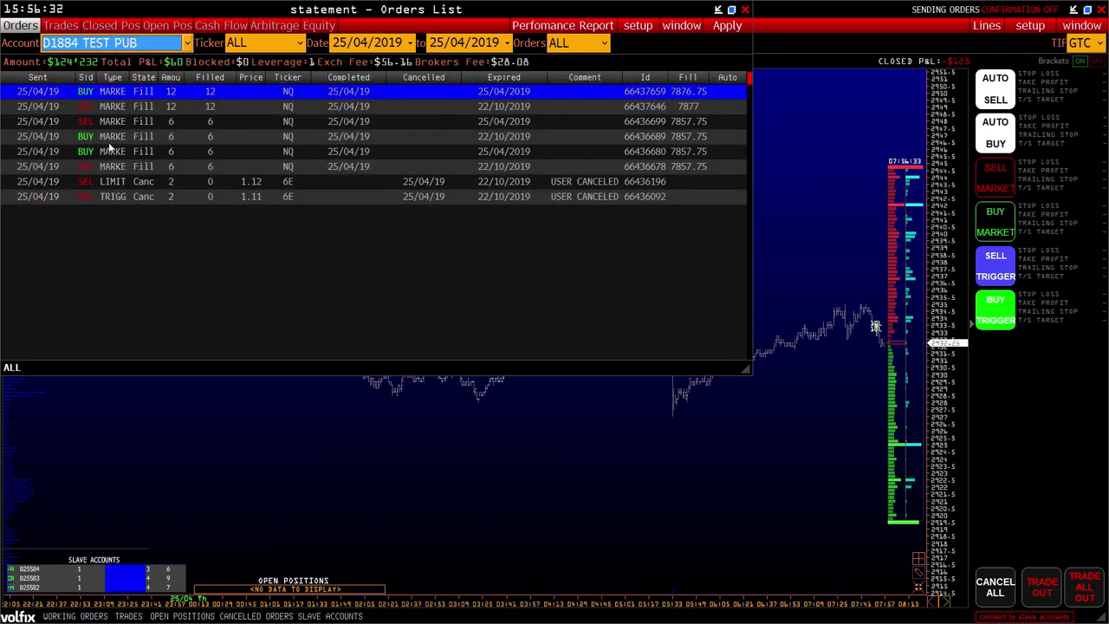
Examine the statement's trades, closed and open positions, cash flow, arbitrage, equity and orders views, and close the statement
left_click(60, 25)
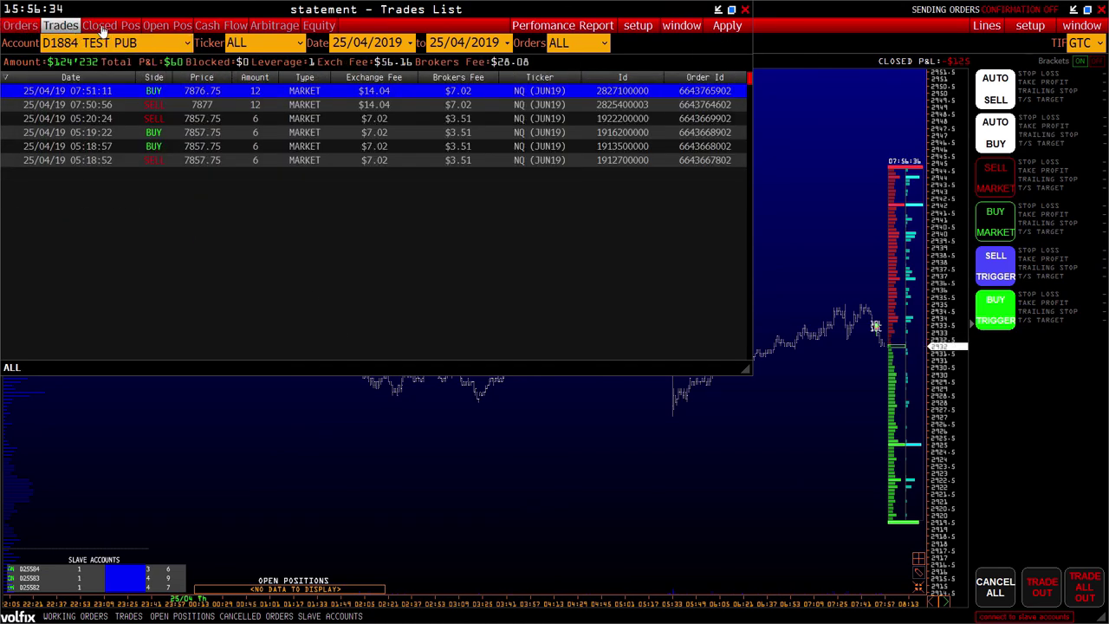
left_click(102, 27)
left_click(176, 25)
left_click(221, 27)
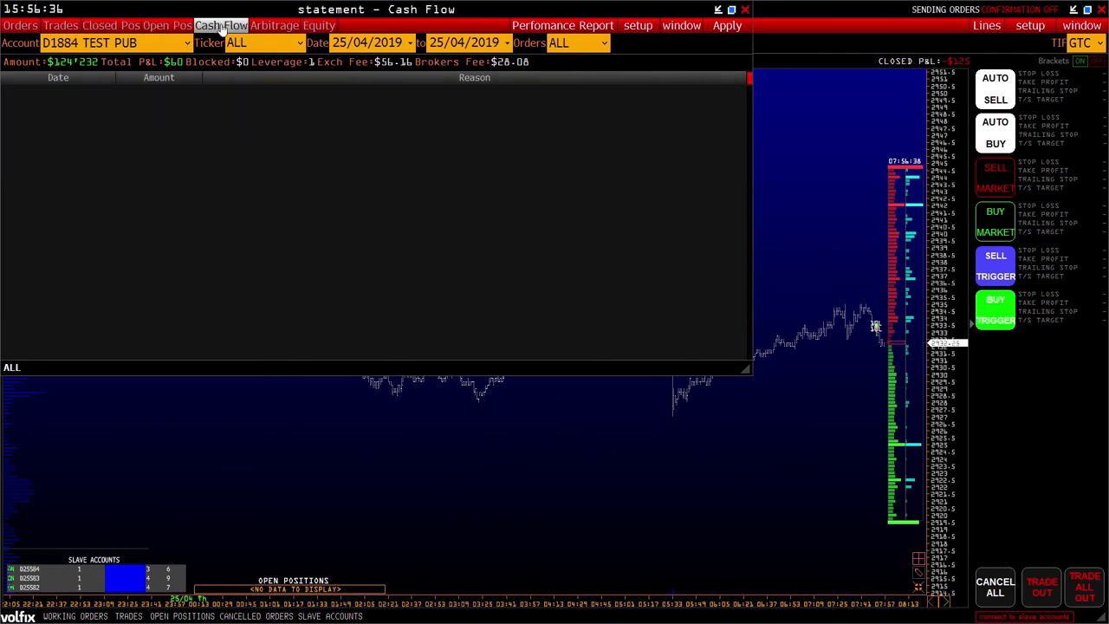
left_click(264, 27)
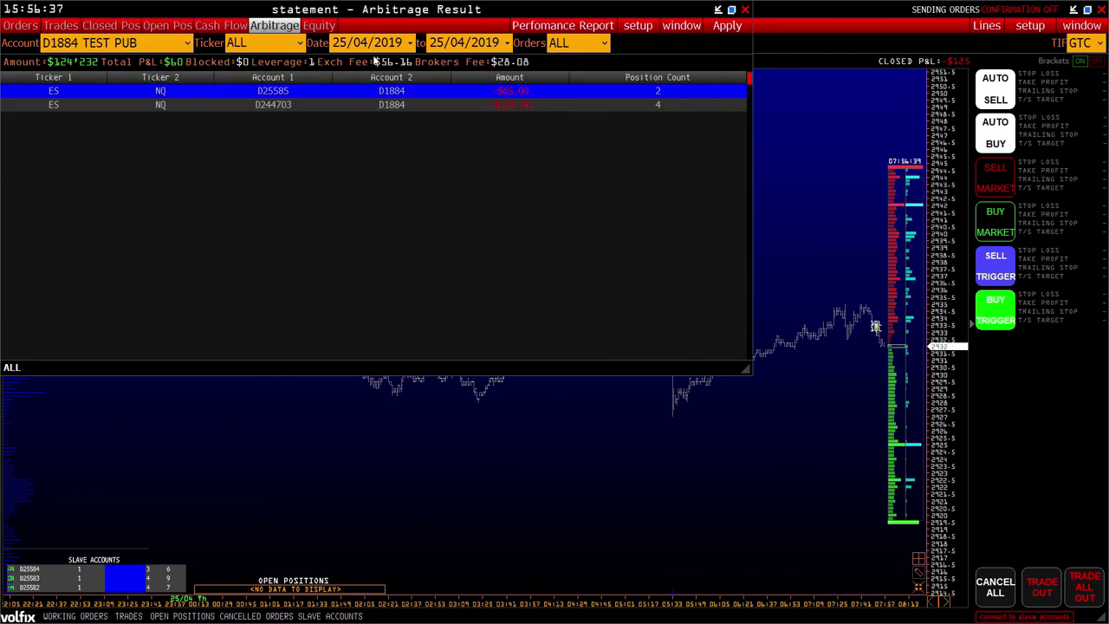
left_click(319, 26)
left_click(19, 25)
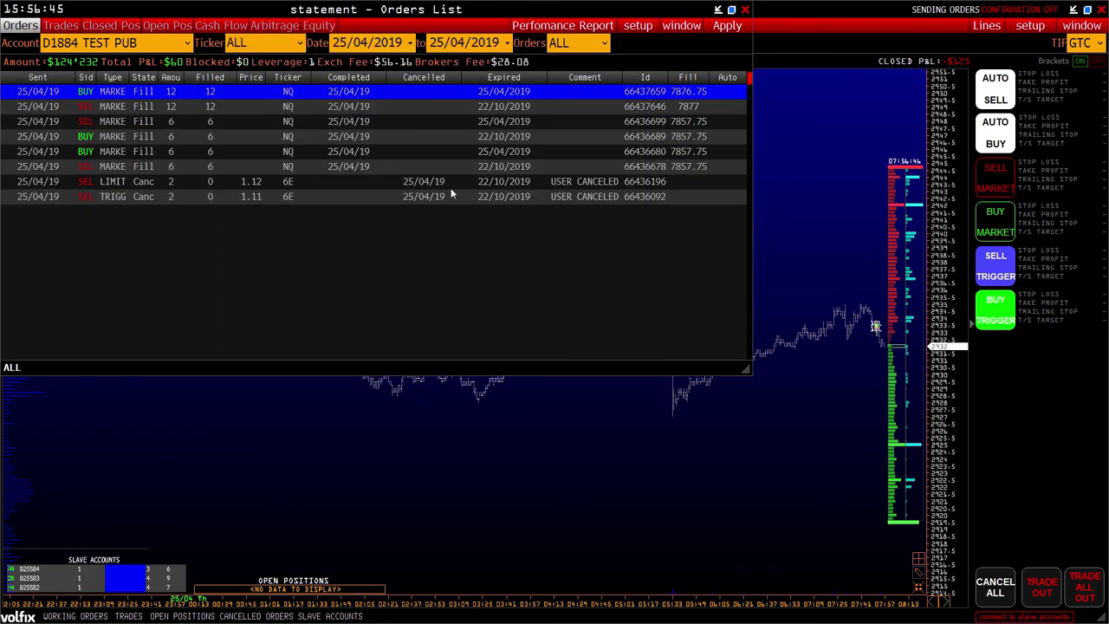
left_click(746, 11)
left_click(299, 235)
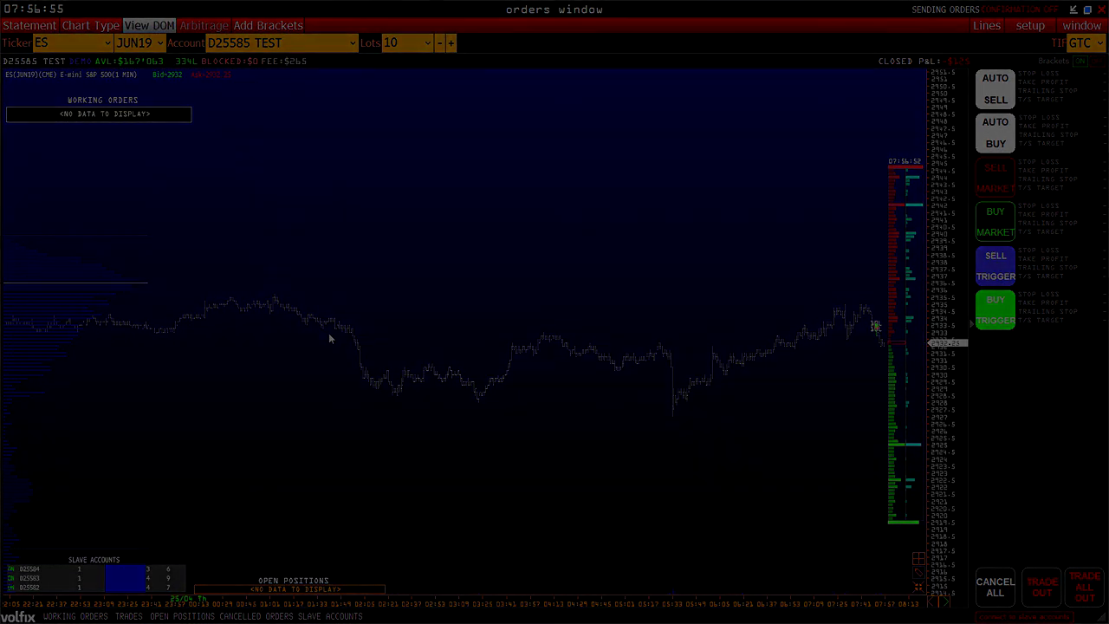